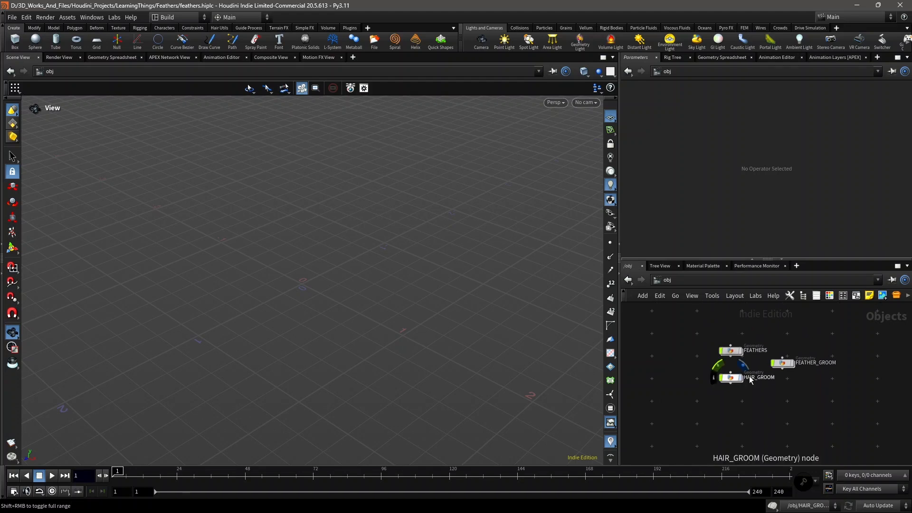
- Show the FEATHERS object in the viewport, view the single feather, and hide it again
middle_click_drag(752, 391, 746, 407)
scroll(734, 371, "up", 2)
left_click(735, 369)
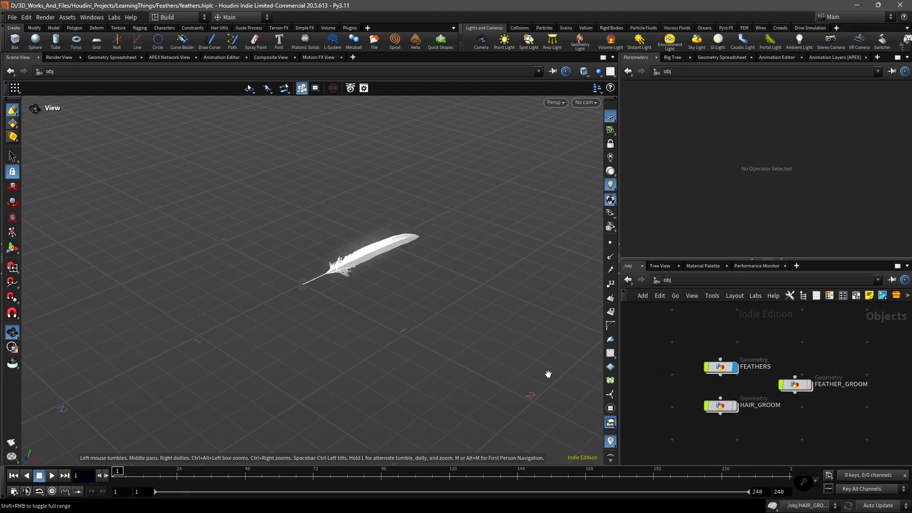
left_click_drag(351, 260, 364, 270)
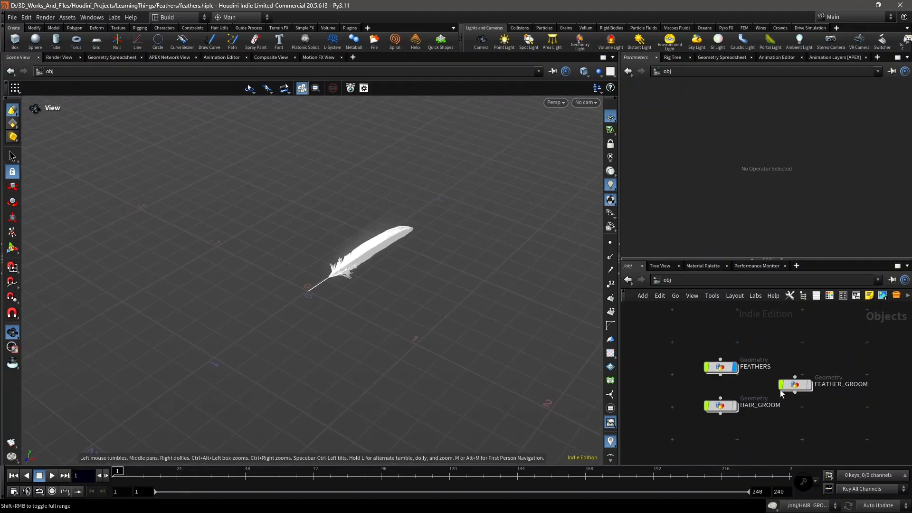
left_click(735, 368)
- Show the FEATHER_GROOM object, look over the feathers around the head area, and hide it again
left_click(809, 385)
right_click_drag(423, 300, 385, 299)
middle_click_drag(347, 206, 352, 280)
right_click_drag(439, 284, 475, 281)
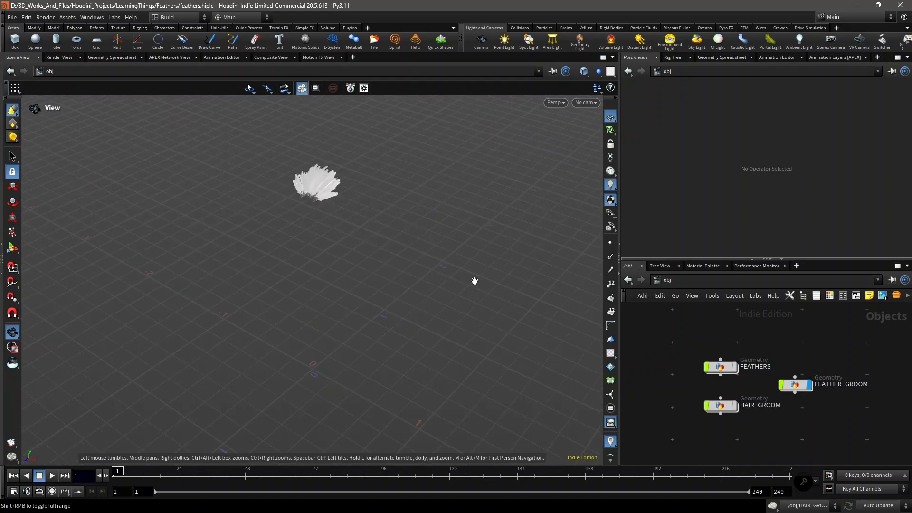
left_click(809, 384)
- Examine the HAIR_GROOM object alone and together with FEATHER_GROOM, then hide both objects
left_click(737, 406)
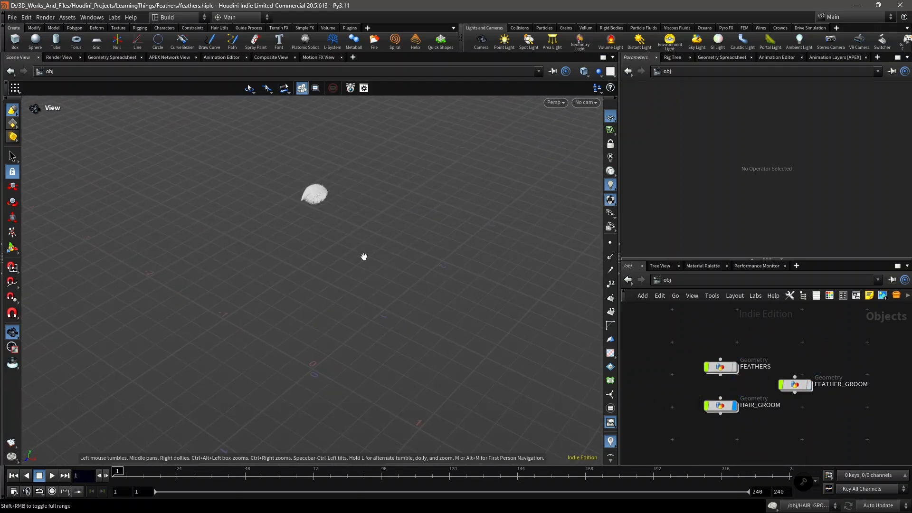
left_click_drag(351, 212, 373, 225)
left_click(809, 384)
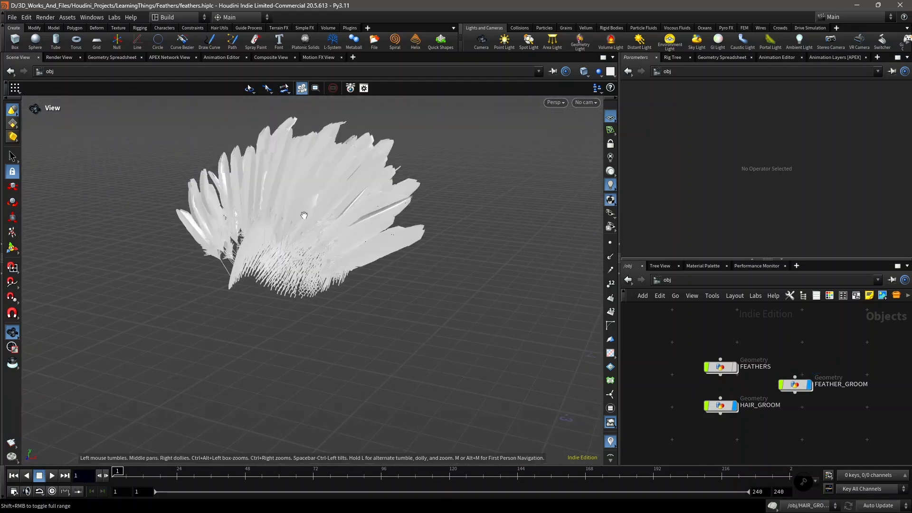
left_click(736, 406)
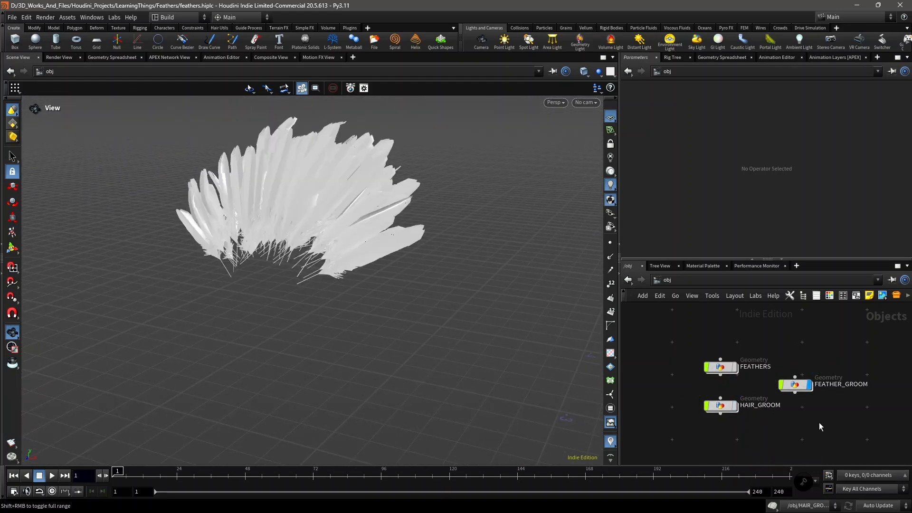
left_click_drag(373, 212, 352, 224)
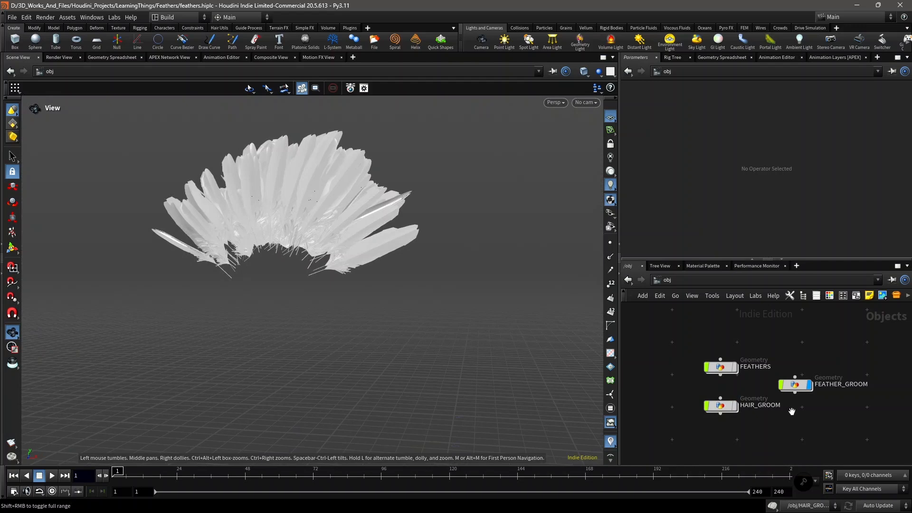
left_click(737, 406)
left_click(737, 406)
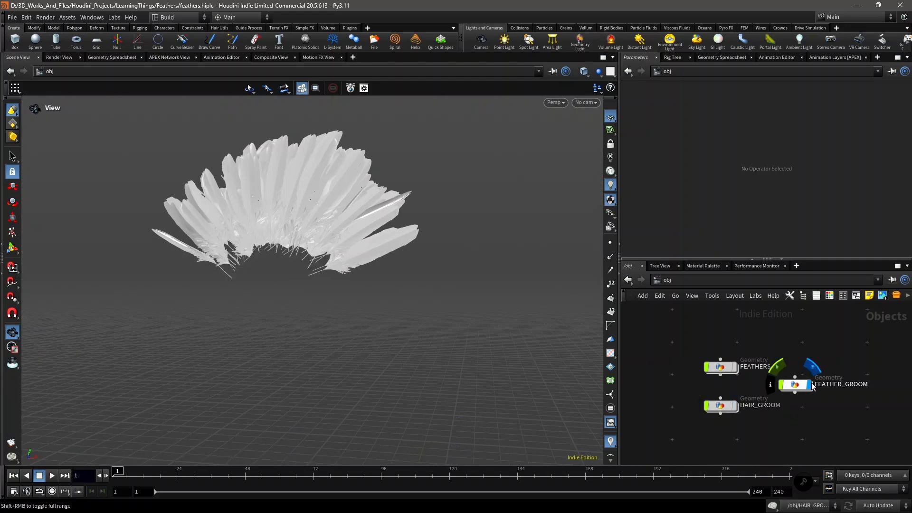
left_click(810, 386)
scroll(802, 420, "down", 3)
scroll(779, 414, "up", 3)
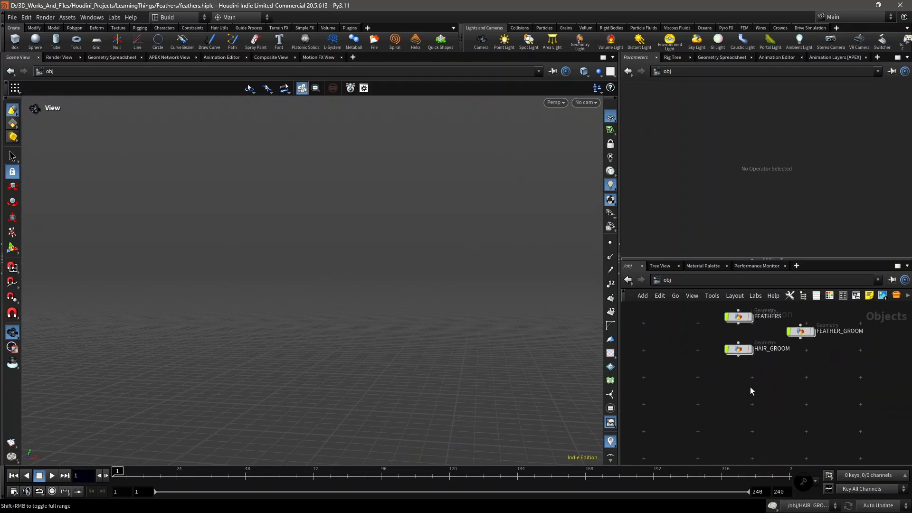
- Create a new Geometry object below HAIR_GROOM and name it GROOMED_CHARACTER
key("Tab")
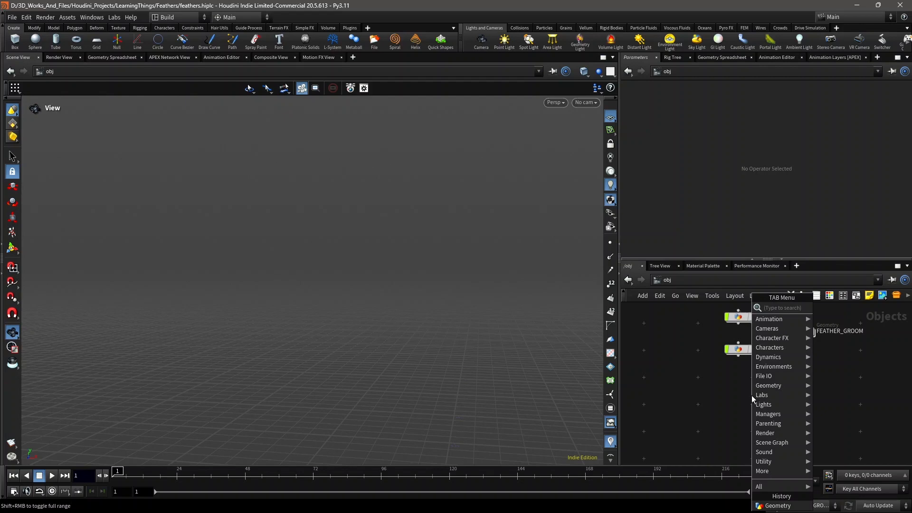
type("geo")
key("Return")
left_click(751, 395)
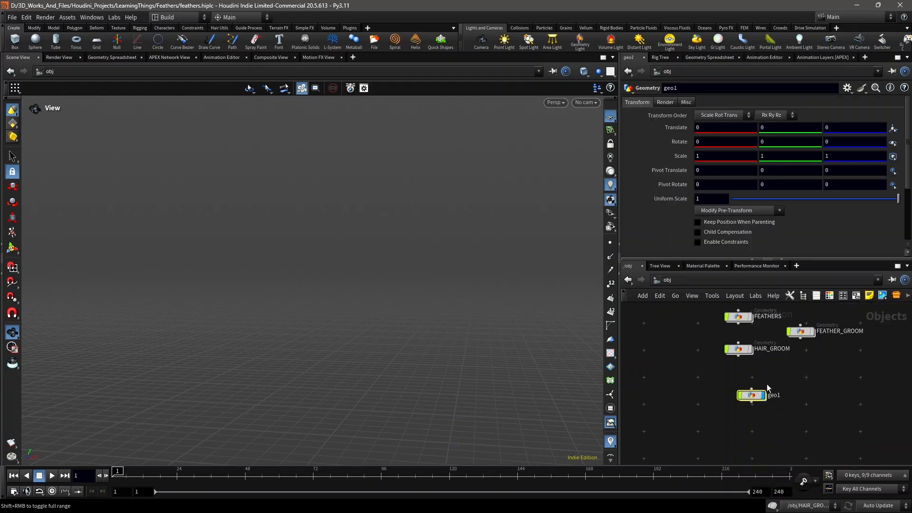
scroll(767, 384, "up", 2)
double_click(772, 401)
type("GROOM")
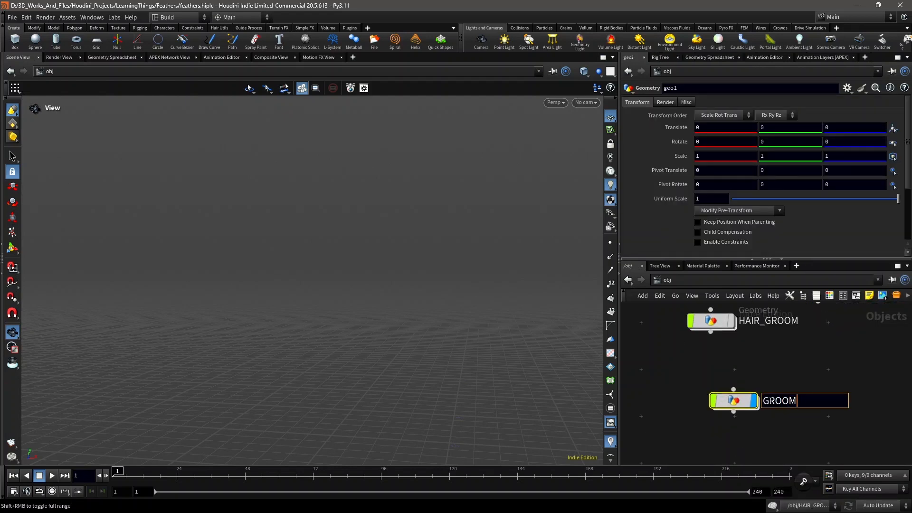
type("ED_CHARACTER")
key("Return")
scroll(780, 408, "down", 2)
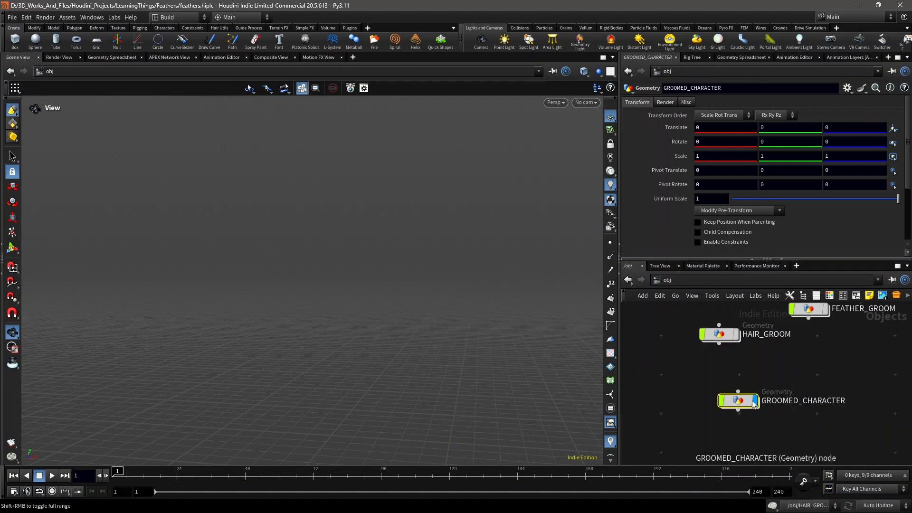
- Add a Test Geometry: Electra node inside GROOMED_CHARACTER and frame the model in the viewport
double_click(784, 417)
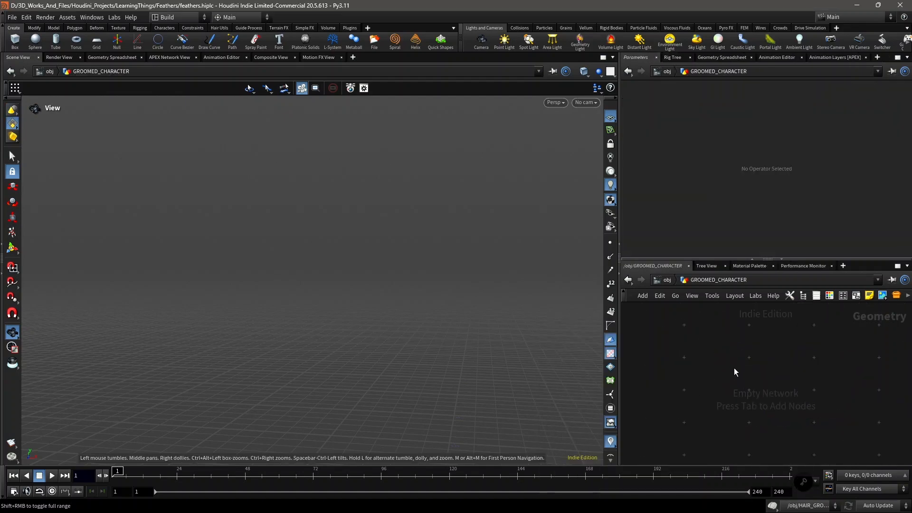
key("Tab")
type("TEST EOM")
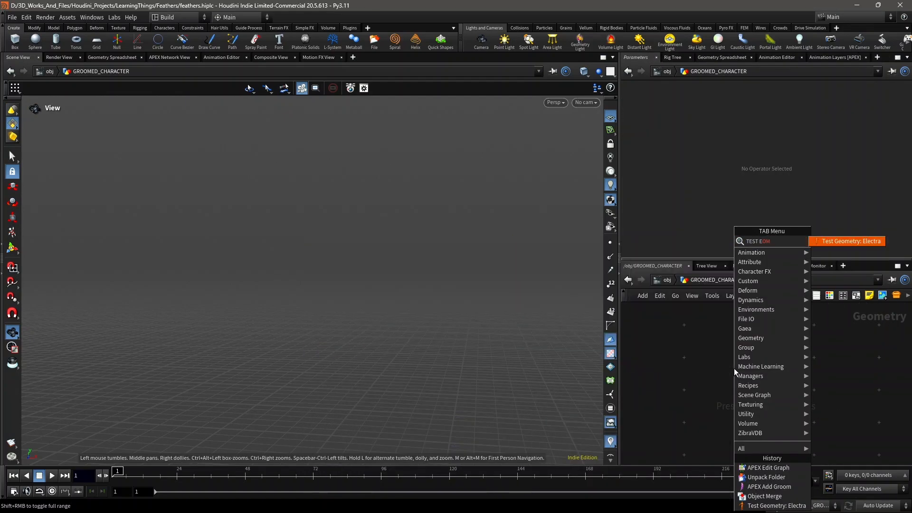
key("Return")
left_click(734, 369)
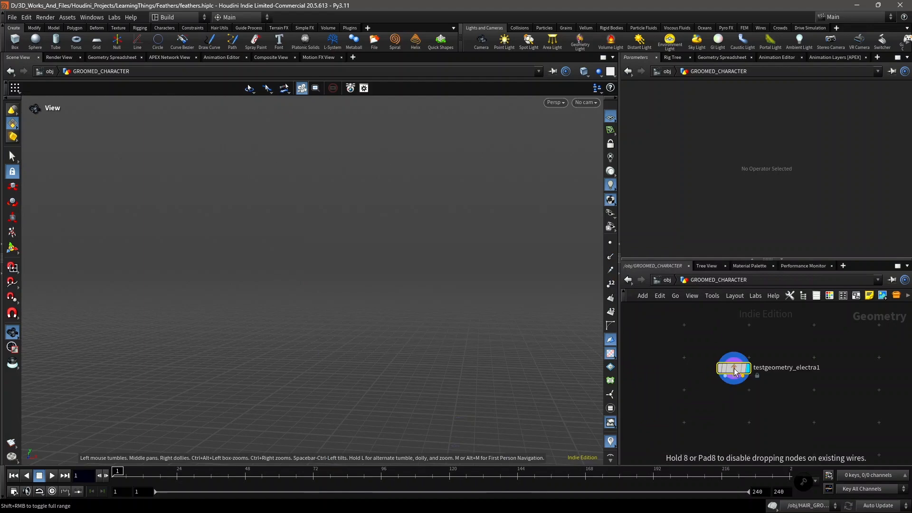
key("g")
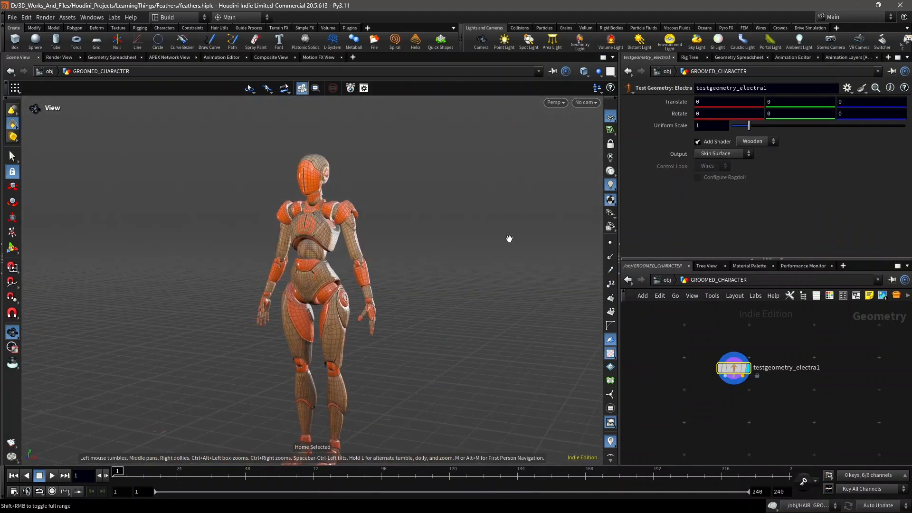
- Set the Electra test geometry's output to APEX Character
left_click(716, 153)
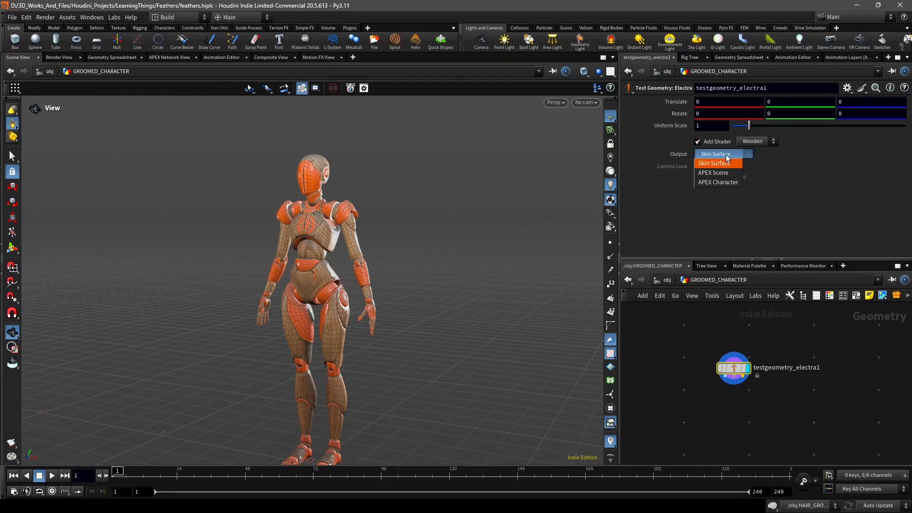
left_click(730, 184)
scroll(768, 391, "down", 2)
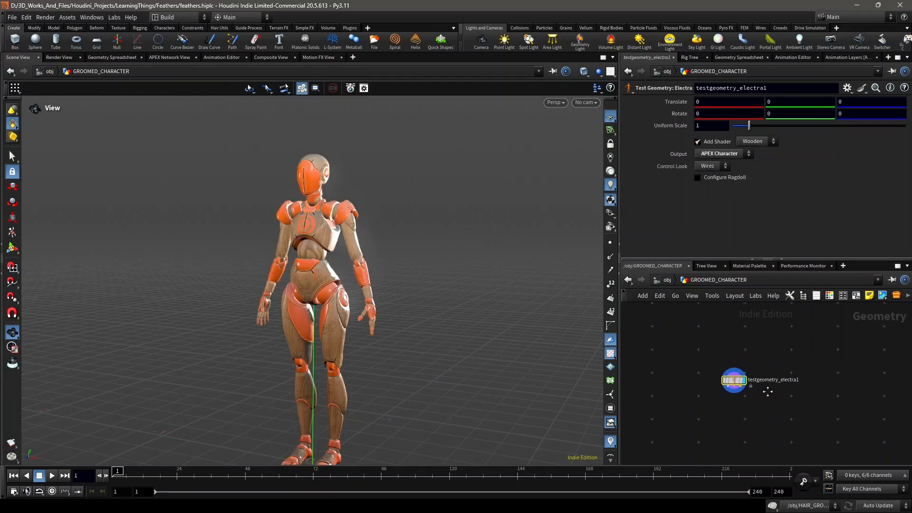
- Add an Object Merge node beside the Electra node and name it in_grooms
scroll(768, 391, "up", 2)
key("Tab")
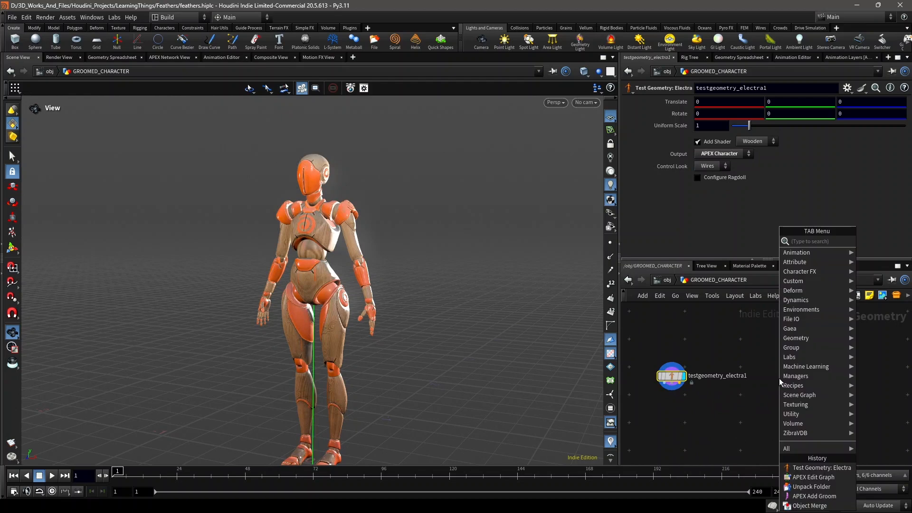
type("obj")
key("Return")
left_click(780, 378)
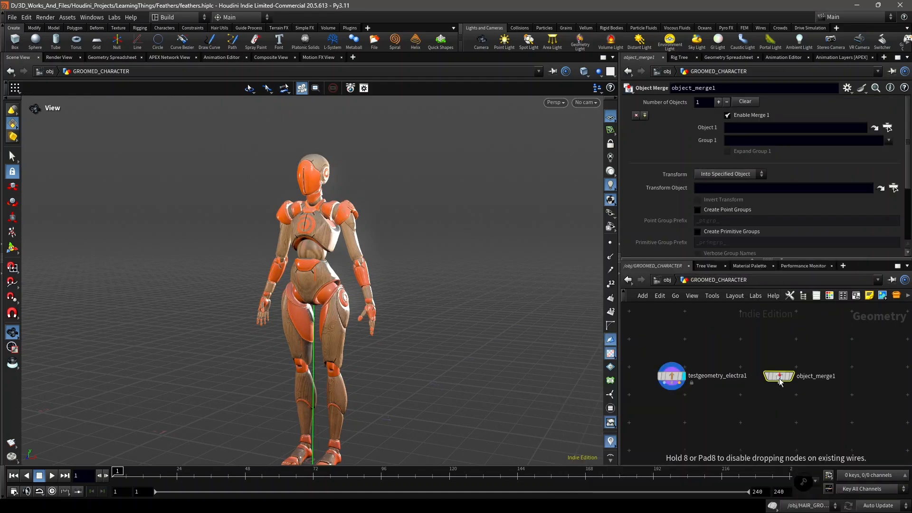
scroll(779, 378, "up", 2)
double_click(821, 375)
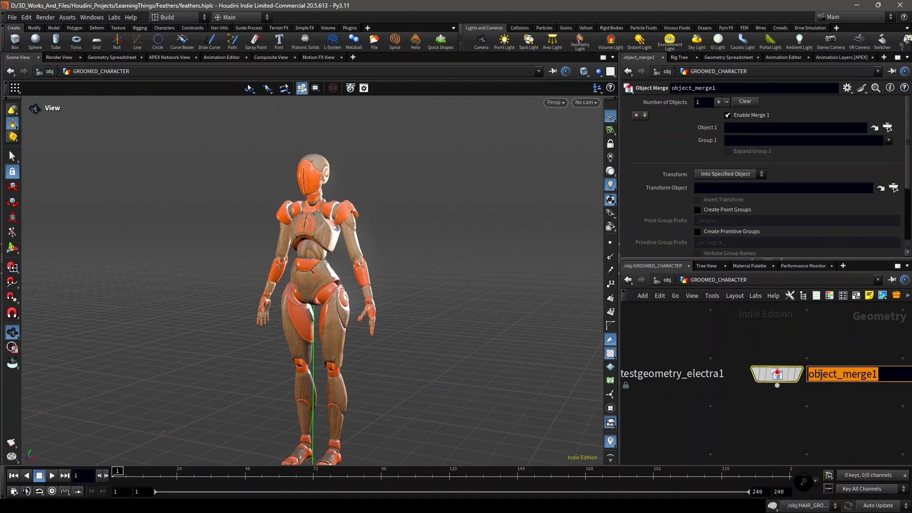
type("G")
type("IN")
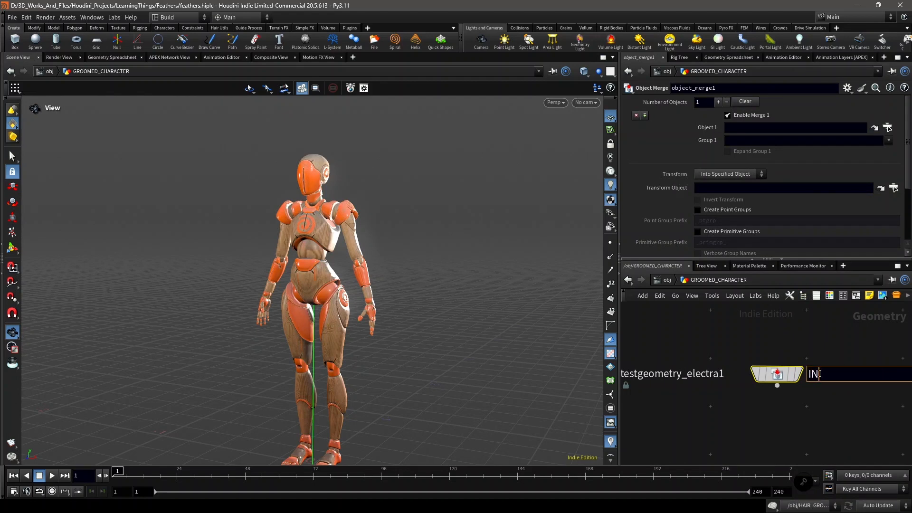
type("in_grooms")
key("Return")
scroll(821, 378, "up", 2)
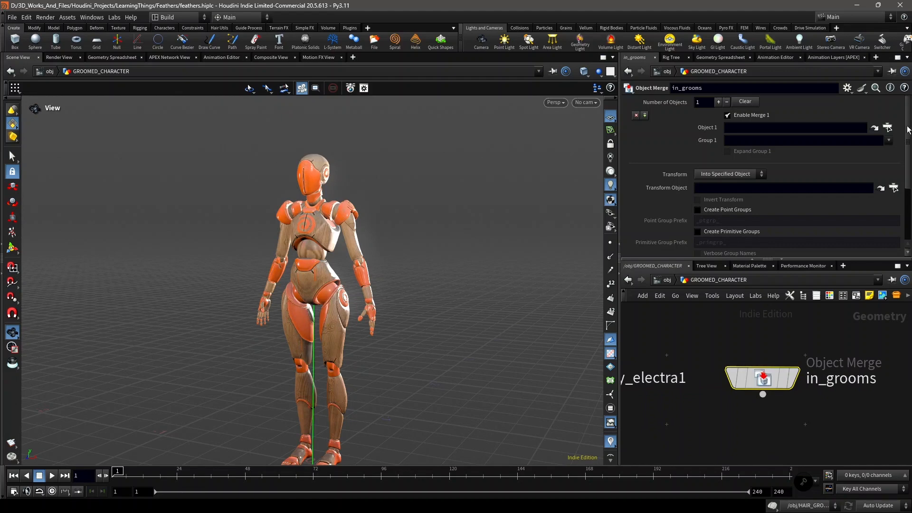
- Set Object 1 of in_grooms to /obj/HAIR_GROOM/OUT_HAIR_GROOM
left_click(887, 129)
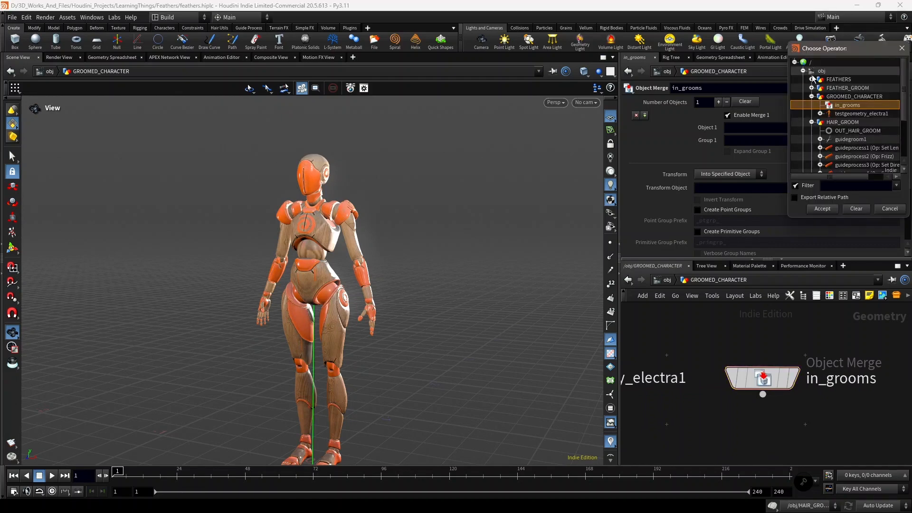
left_click(860, 131)
left_click(822, 209)
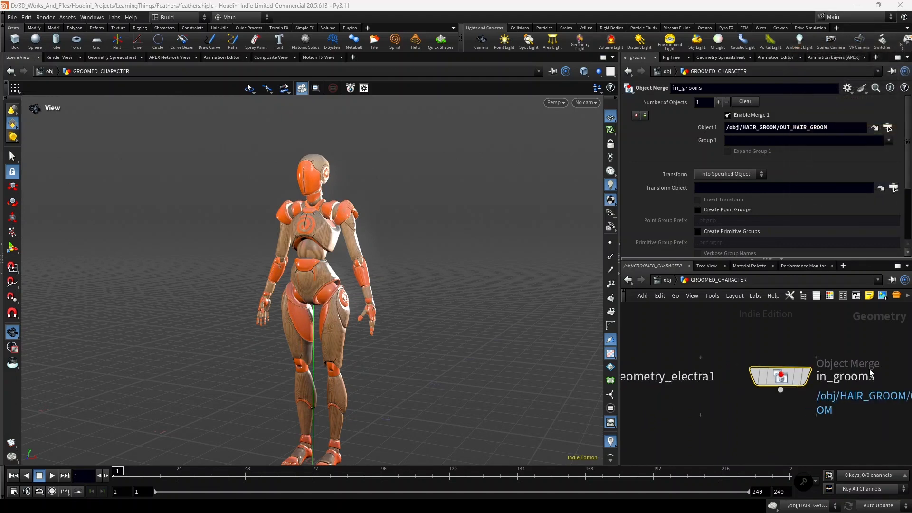
- Display the in_grooms node and examine the merged hair groom up close
left_click(814, 364)
scroll(831, 393, "down", 2)
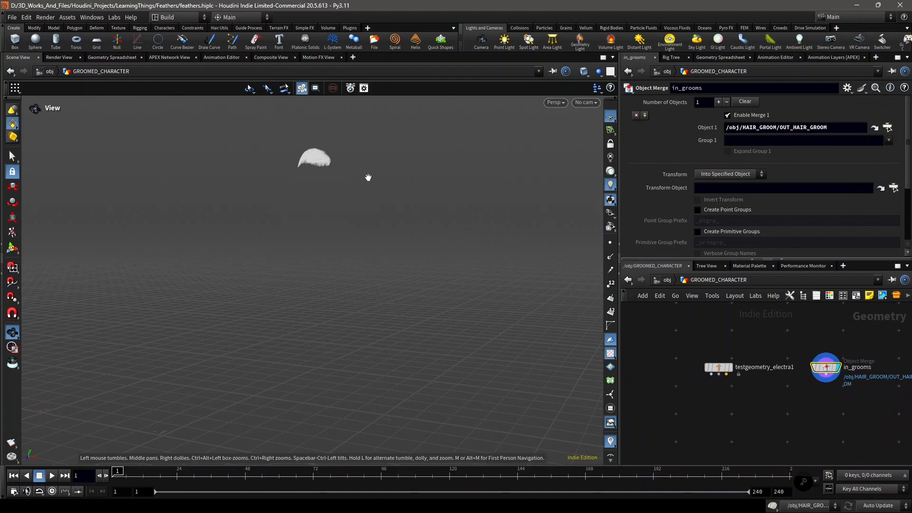
scroll(325, 147, "up", 10)
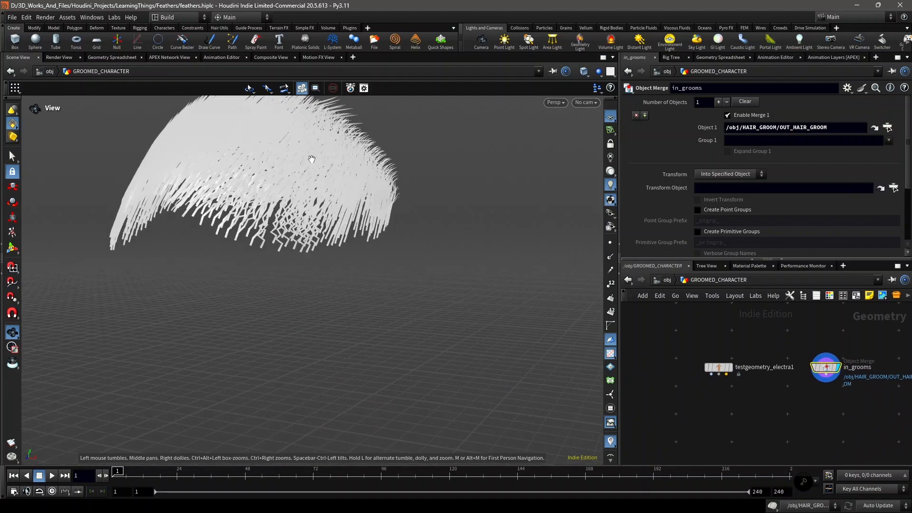
left_click_drag(335, 183, 285, 206)
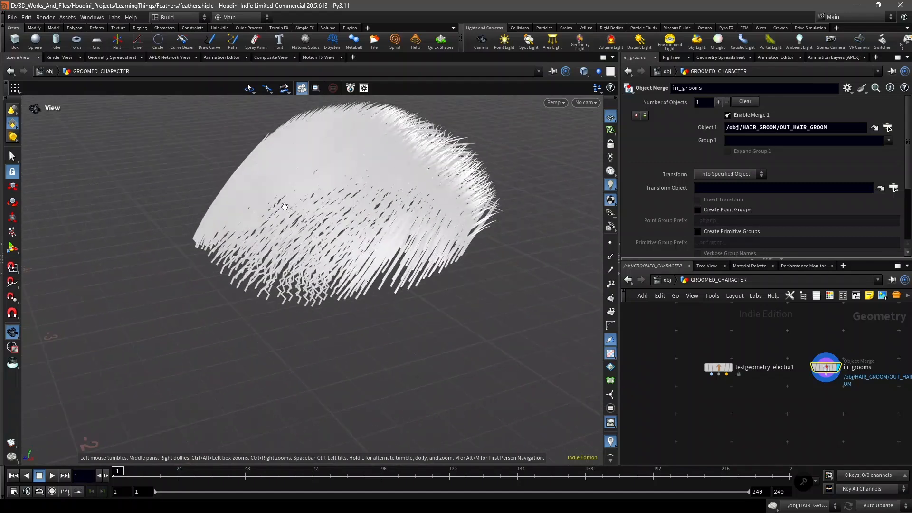
key("g")
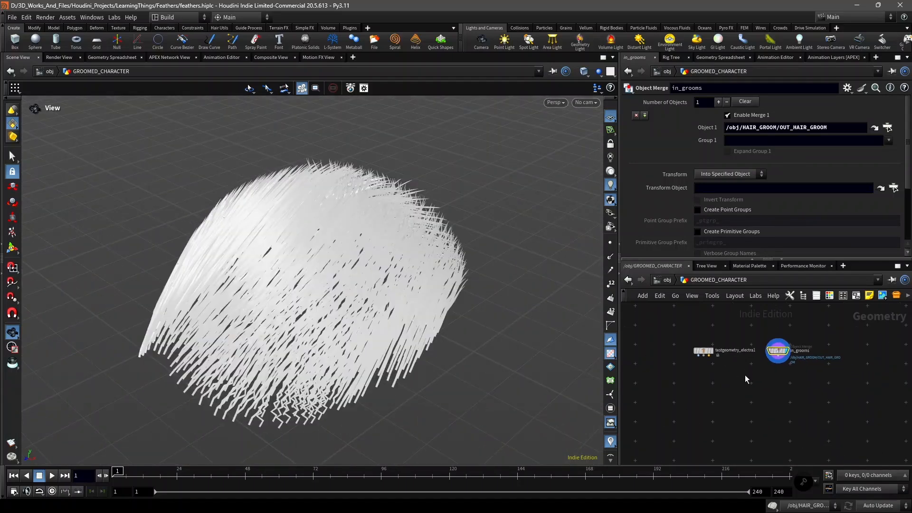
- Switch the display back to the Electra test geometry and frame the character in the viewport
key("Tab")
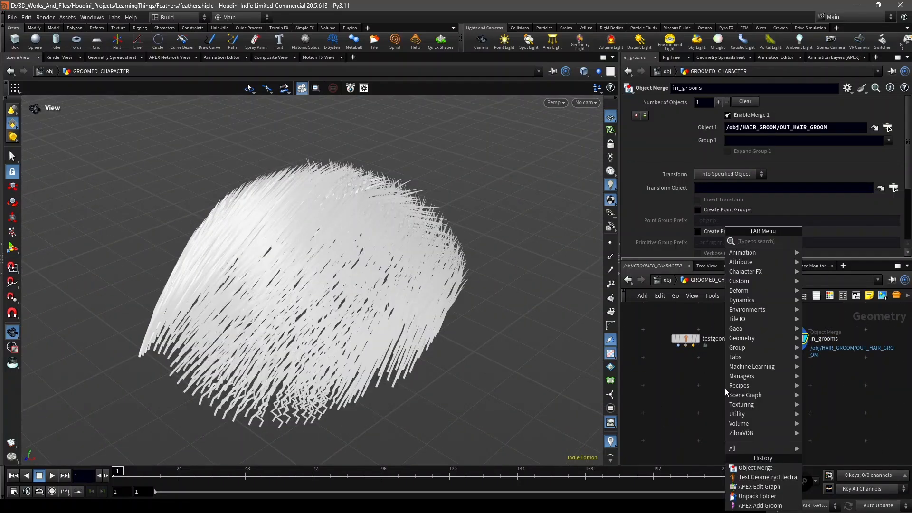
key("Escape")
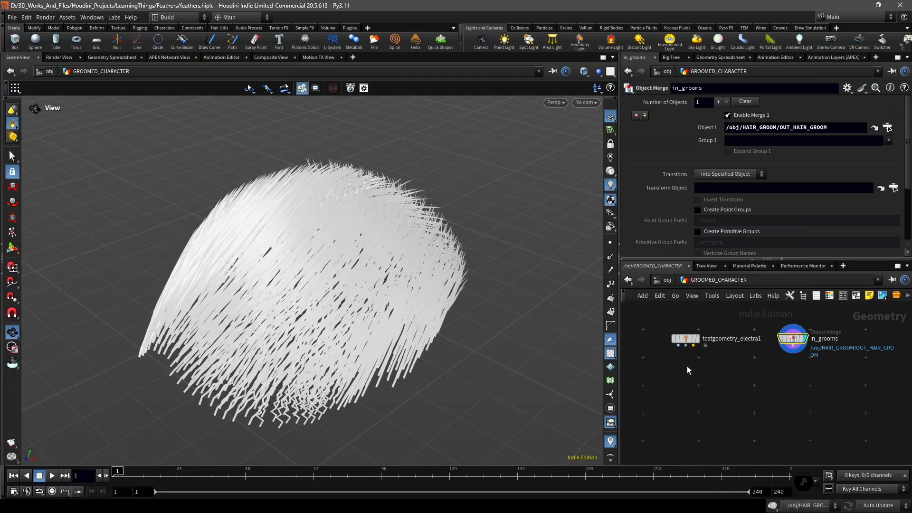
left_click(697, 339)
key("g")
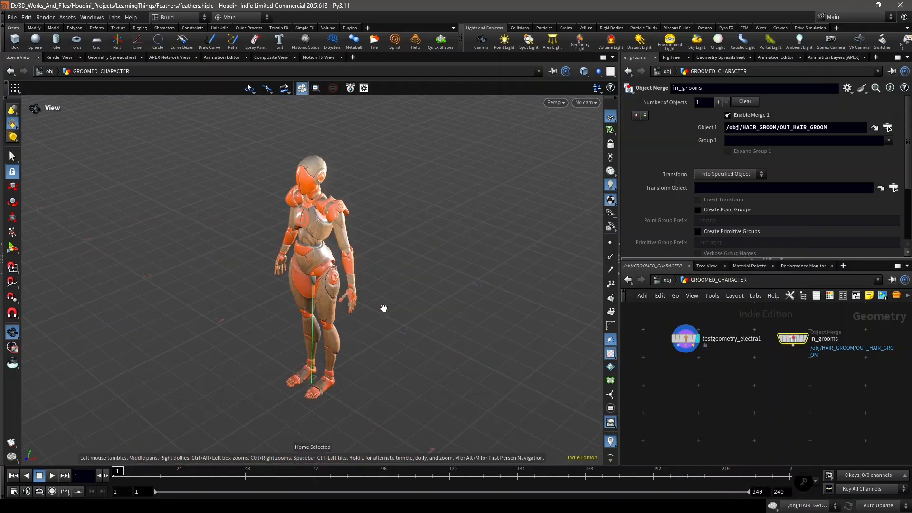
left_click_drag(406, 312, 429, 302)
- Add an APEX Add Groom node below the Electra and in_grooms nodes
key("Tab")
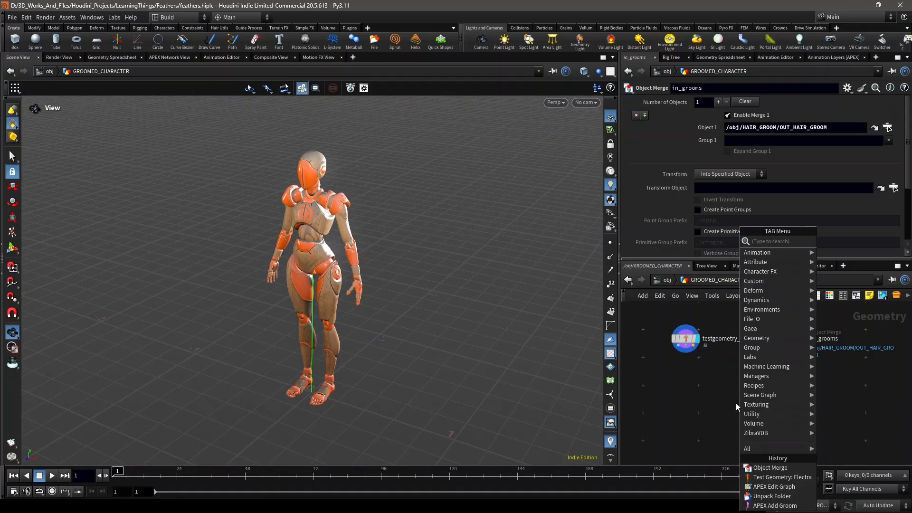
type("apex add gro")
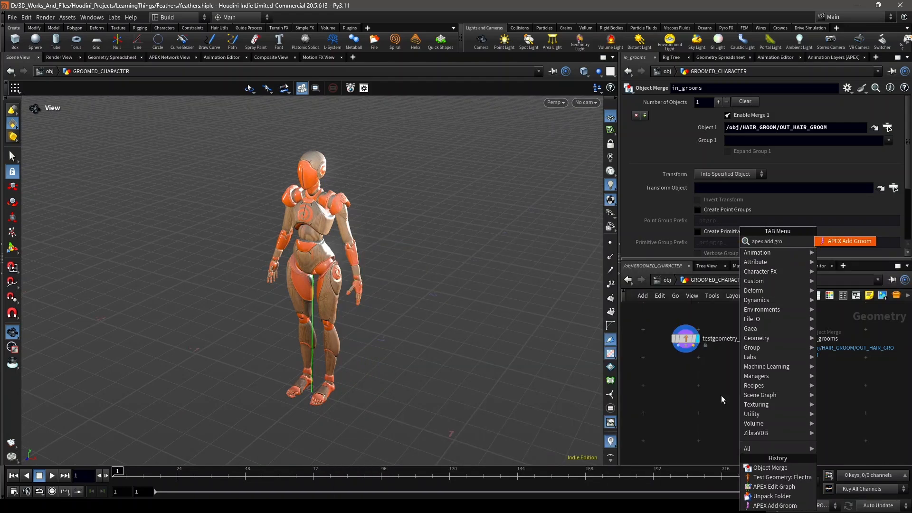
key("Return")
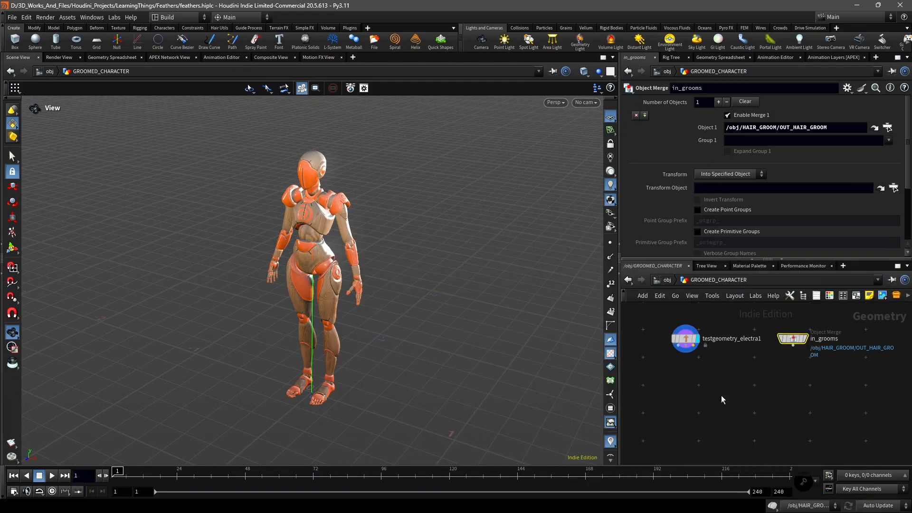
left_click(721, 396)
scroll(713, 389, "up", 3)
scroll(706, 386, "up", 1)
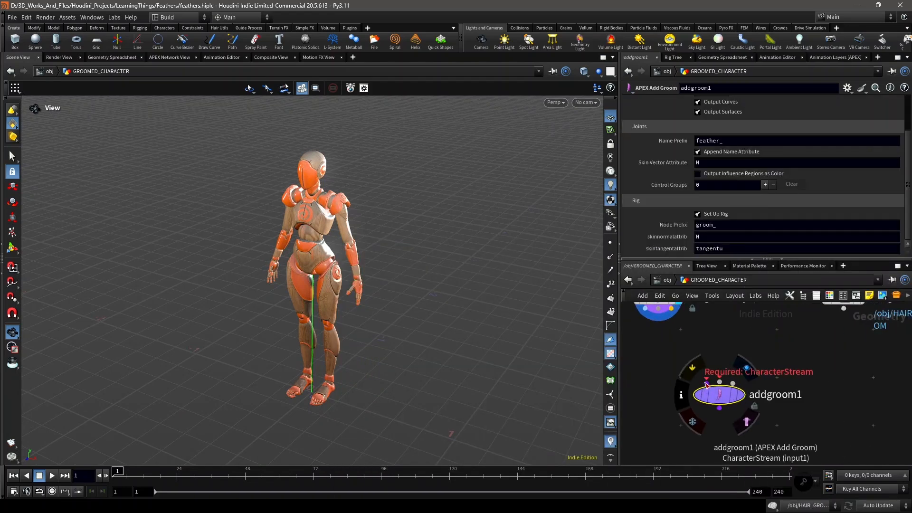
- Wire the Electra node's first output into addgroom1's CharacterStream input and in_grooms into its second input, and display addgroom1
left_click(707, 383)
scroll(706, 383, "down", 3)
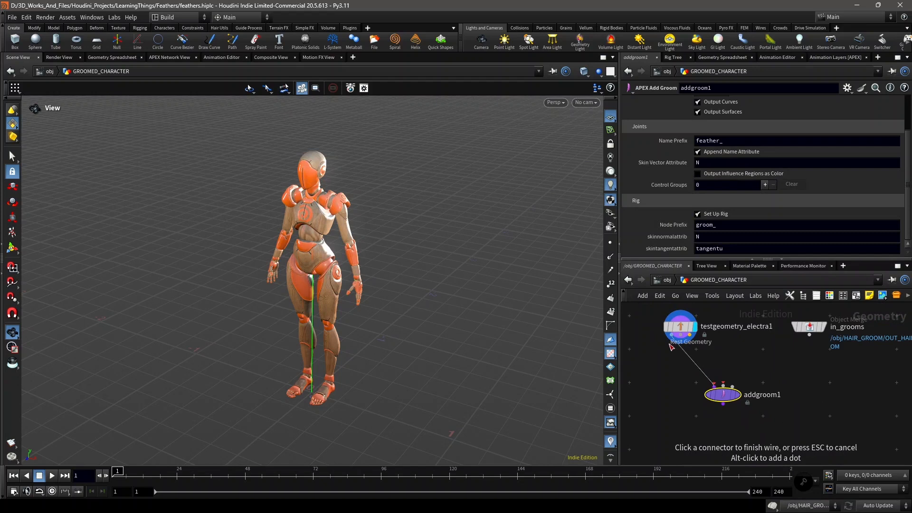
left_click(672, 340)
left_click(723, 384)
left_click(808, 341)
scroll(727, 394, "up", 2)
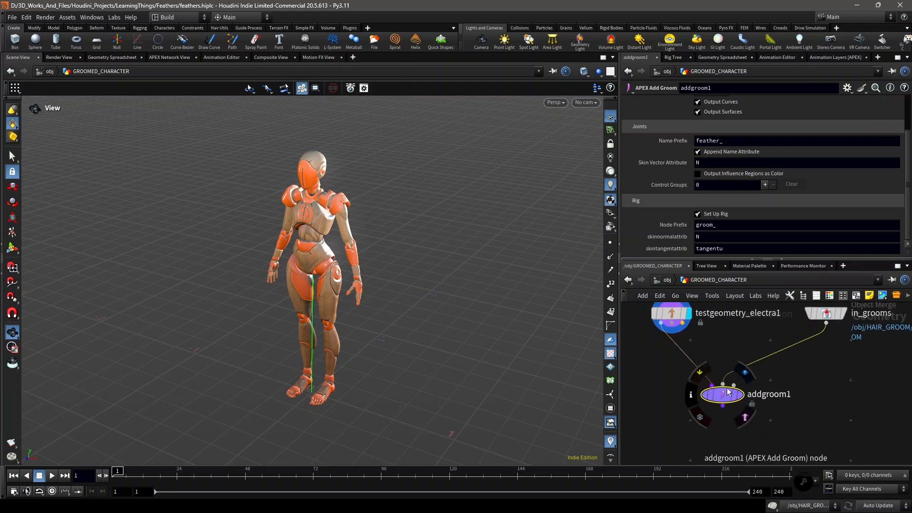
scroll(741, 399, "down", 2)
scroll(732, 404, "up", 3)
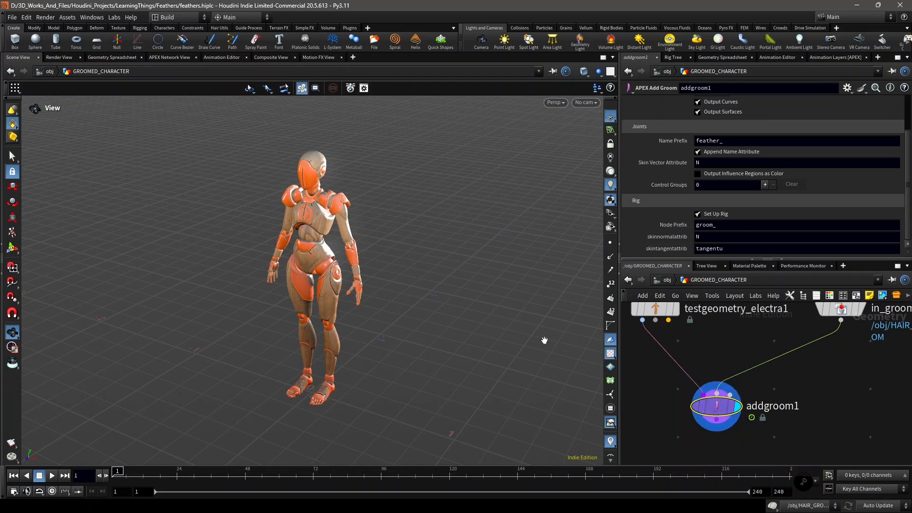
- Enter the Animate state on the groomed character and select the head control
scroll(318, 205, "up", 3)
scroll(317, 190, "up", 2)
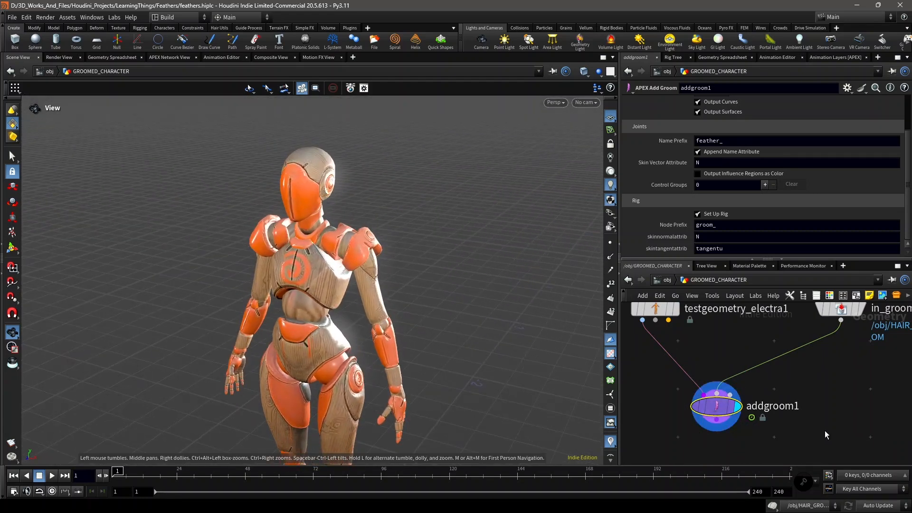
scroll(655, 394, "down", 2)
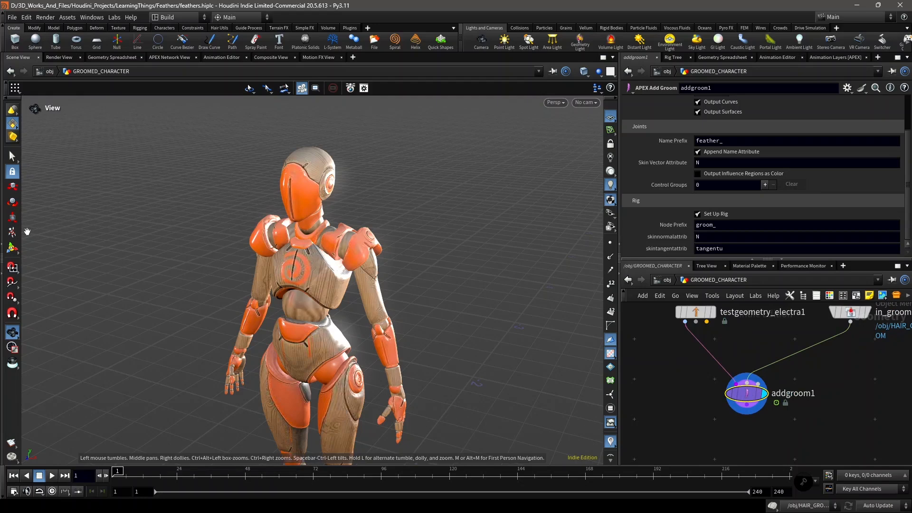
left_click(12, 232)
scroll(302, 198, "up", 5)
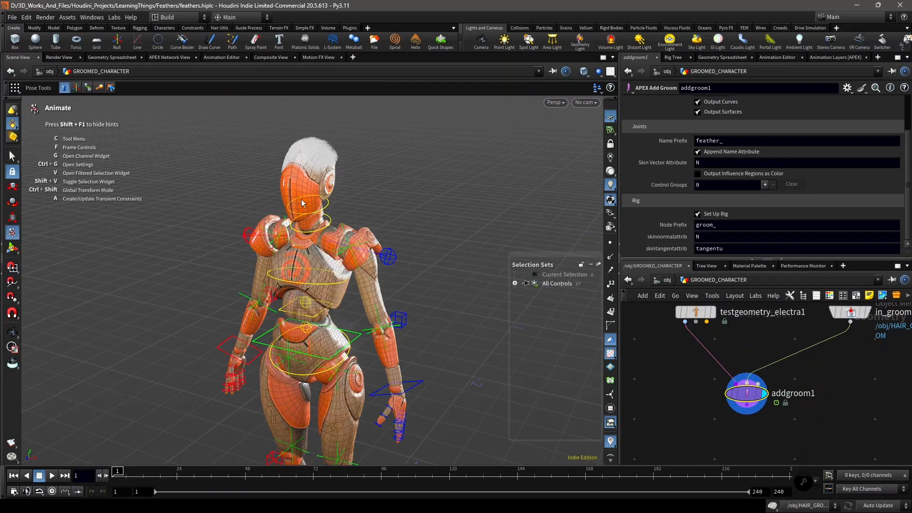
left_click(333, 217)
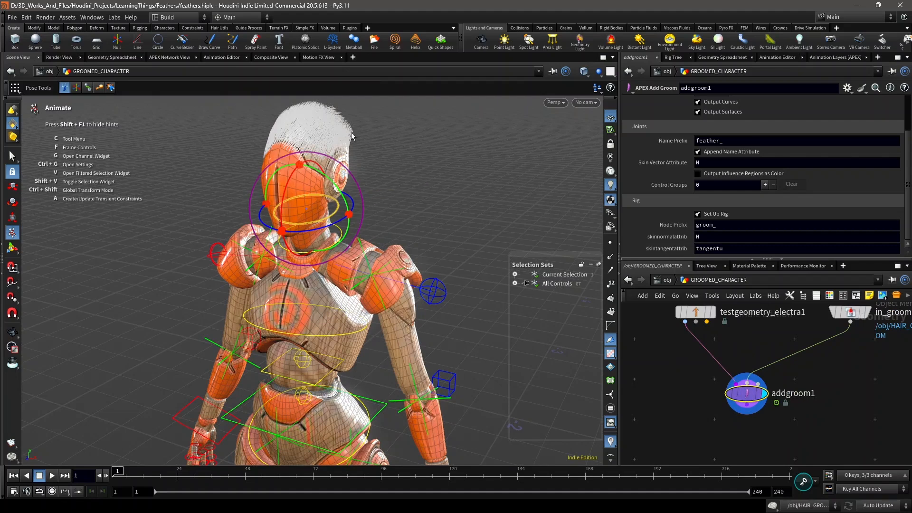
- Clear the control selection and compare the character in the View state with the groomed result in the Animate state
middle_click_drag(491, 195, 470, 235)
left_click(402, 218)
left_click_drag(418, 224, 407, 245, "alt")
left_click(12, 331)
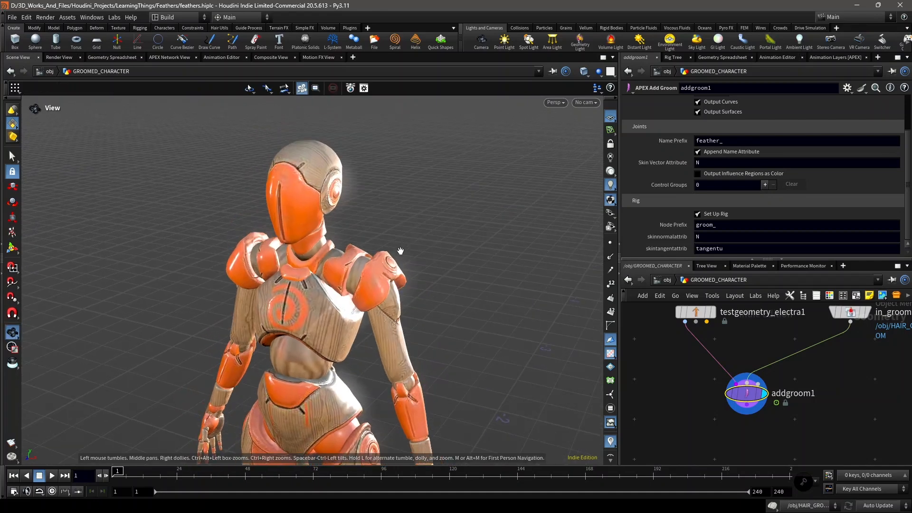
left_click(12, 233)
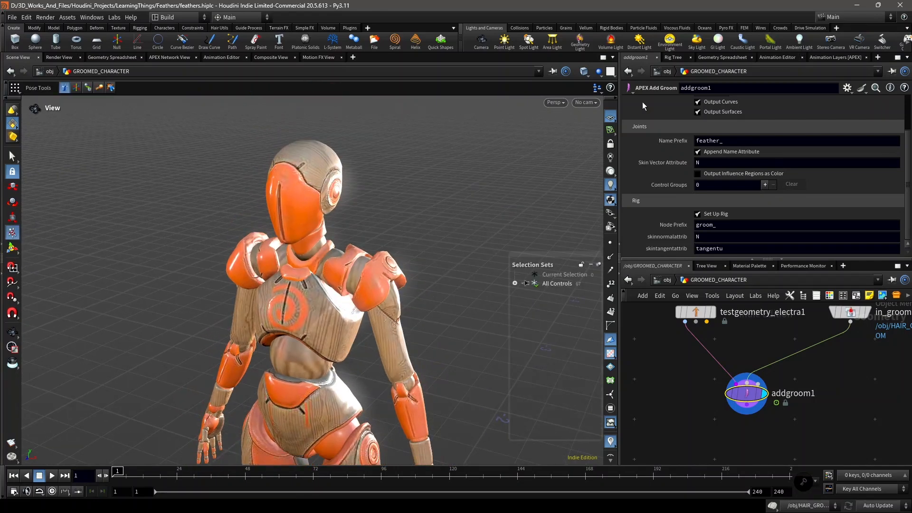
- Turn off Output Surfaces in the Groom settings of addgroom1
scroll(722, 132, "up", 3)
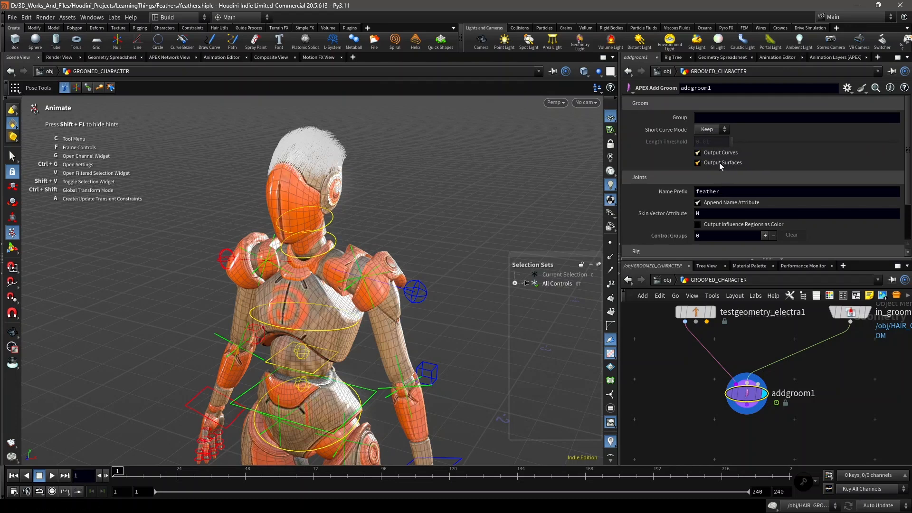
left_click(737, 163)
scroll(791, 314, "down", 4)
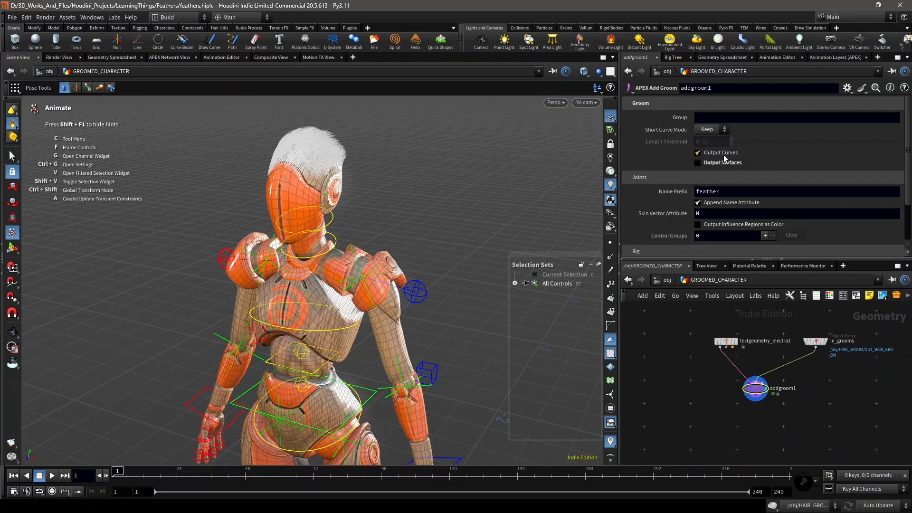
scroll(760, 164, "down", 1)
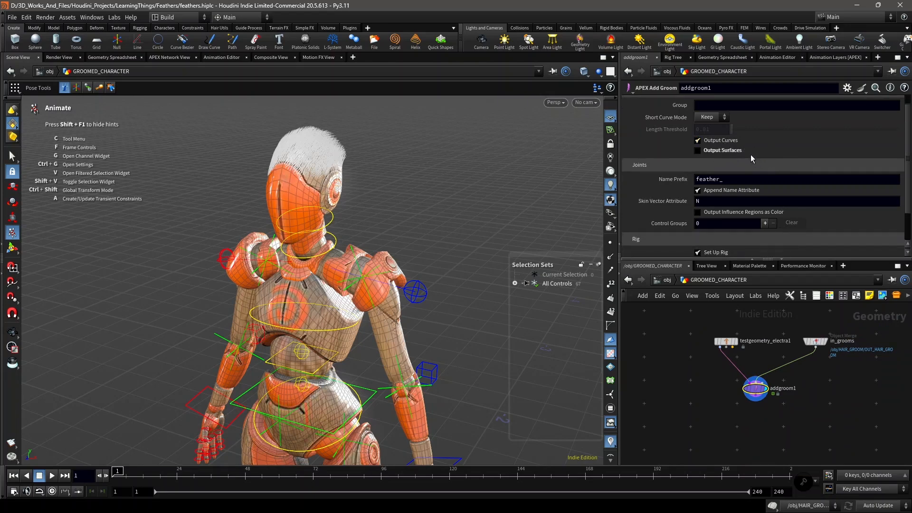
scroll(751, 155, "down", 3)
scroll(750, 155, "up", 3)
scroll(747, 158, "down", 2)
scroll(685, 127, "up", 3)
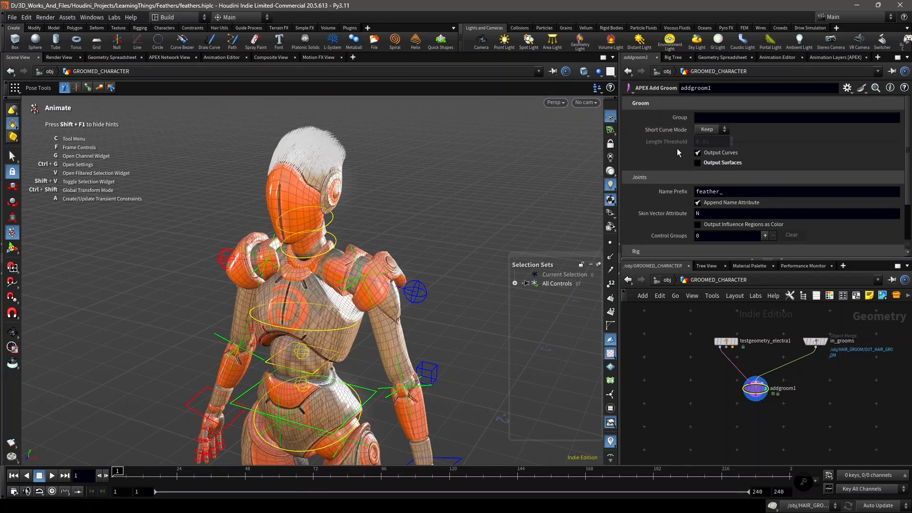
- Try the Cull option for addgroom1's Short Curve Mode and restore it to Keep
left_click(707, 130)
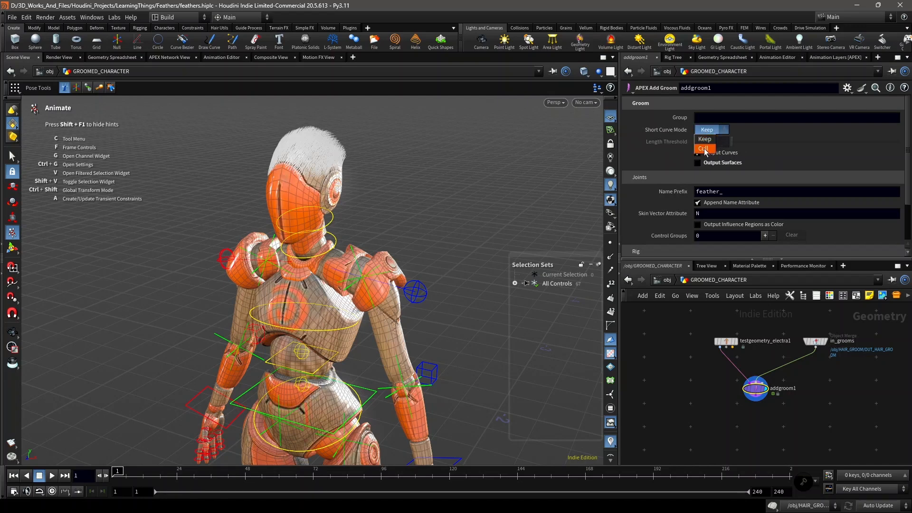
left_click(704, 149)
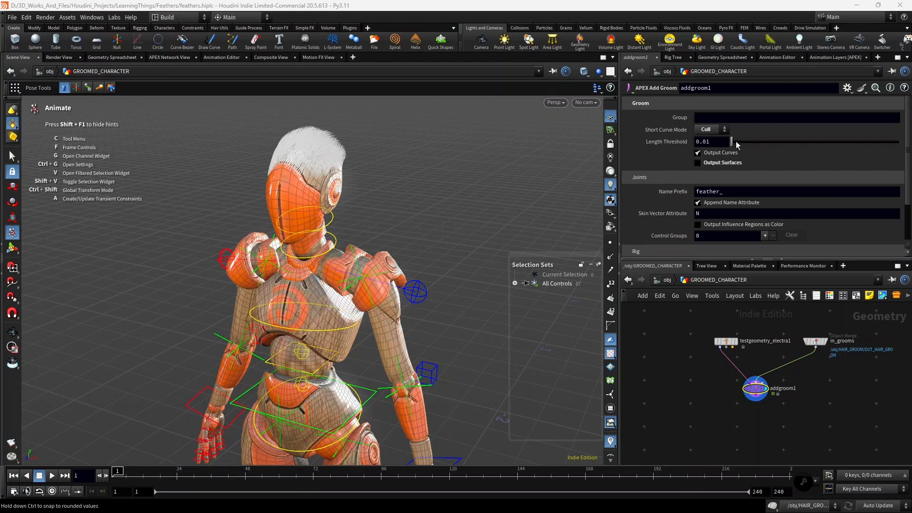
left_click(714, 132)
left_click(718, 139)
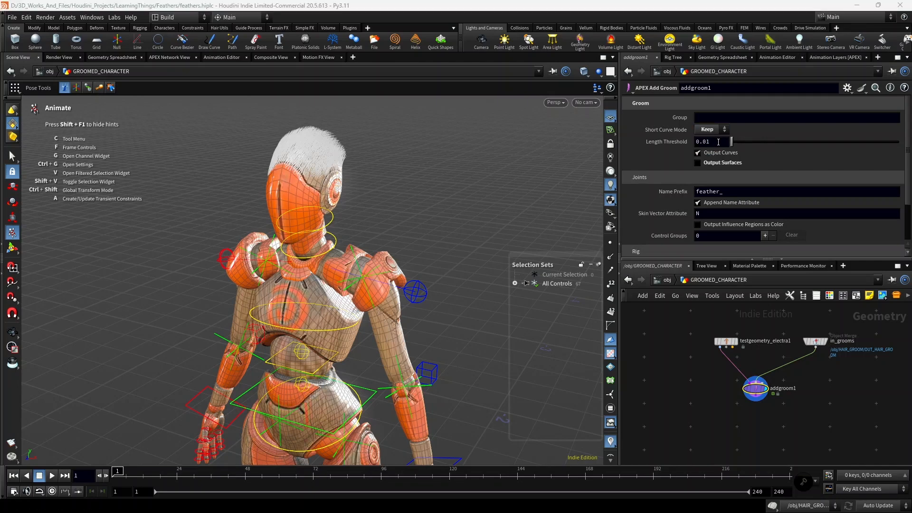
- Set the Name Prefix of addgroom1's joints to hair_
scroll(770, 160, "down", 2)
scroll(762, 156, "down", 1)
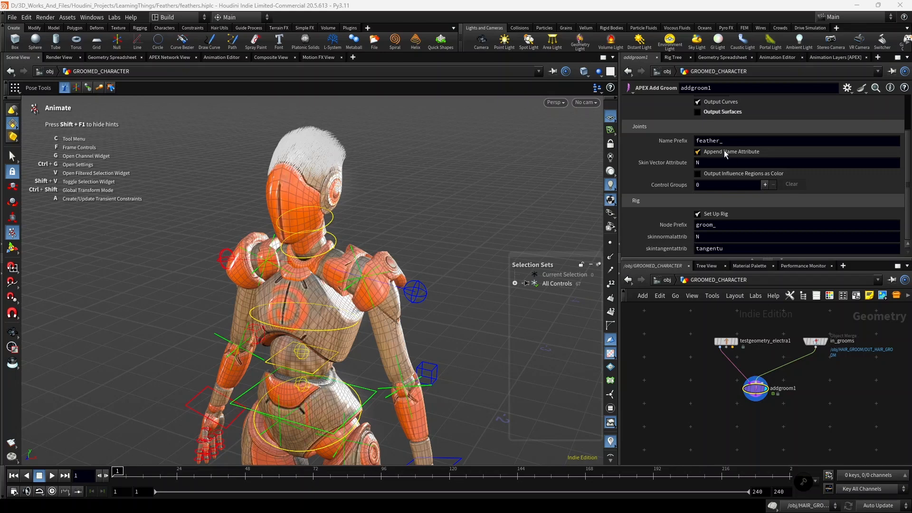
left_click_drag(719, 141, 673, 146)
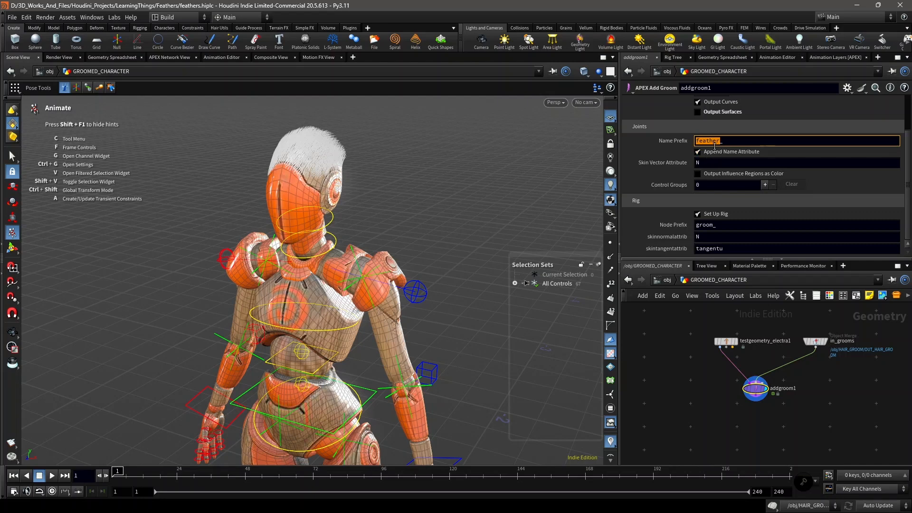
type("hair_")
key("Return")
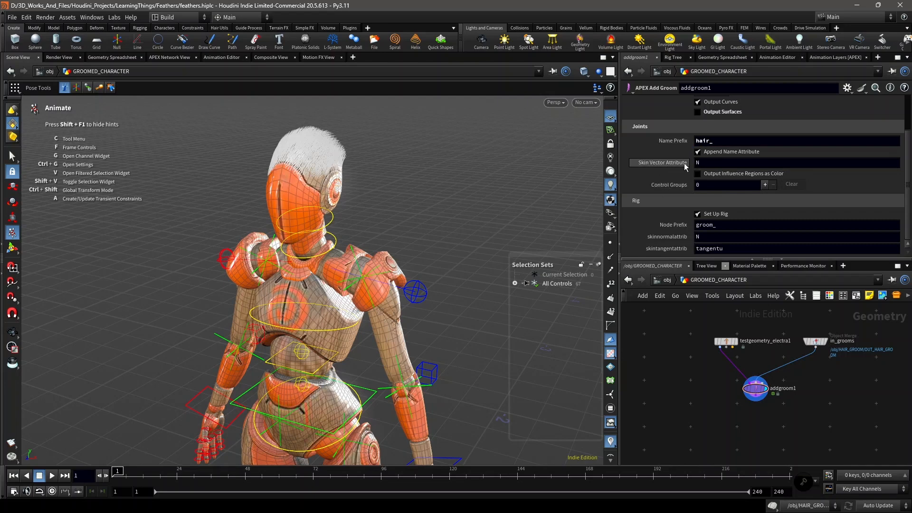
left_click(700, 162)
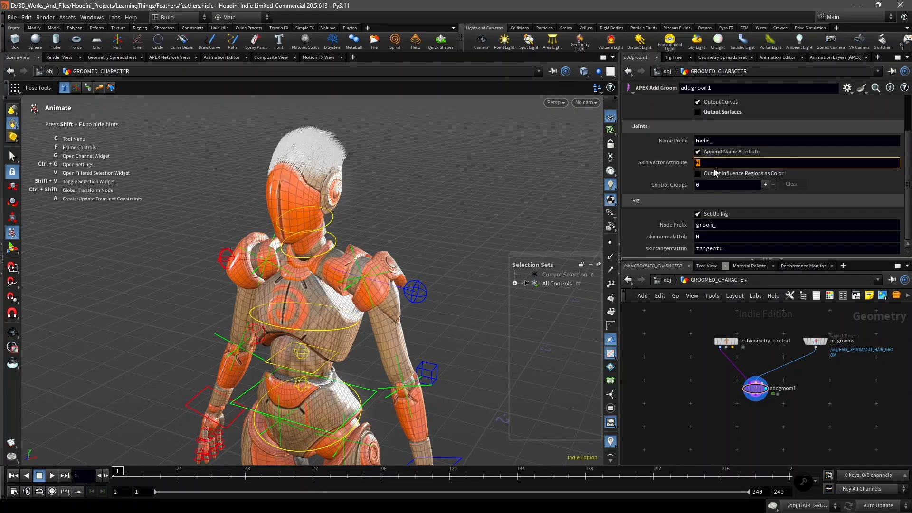
left_click(684, 176)
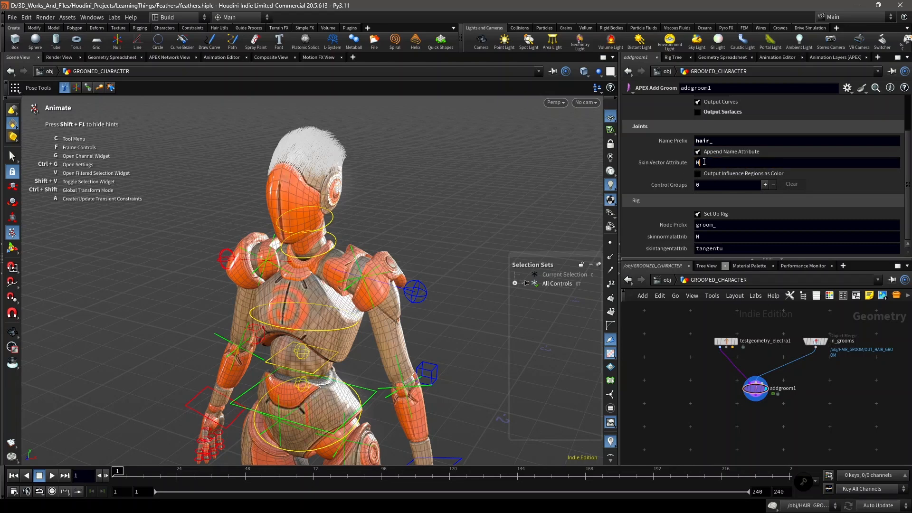
left_click(704, 162)
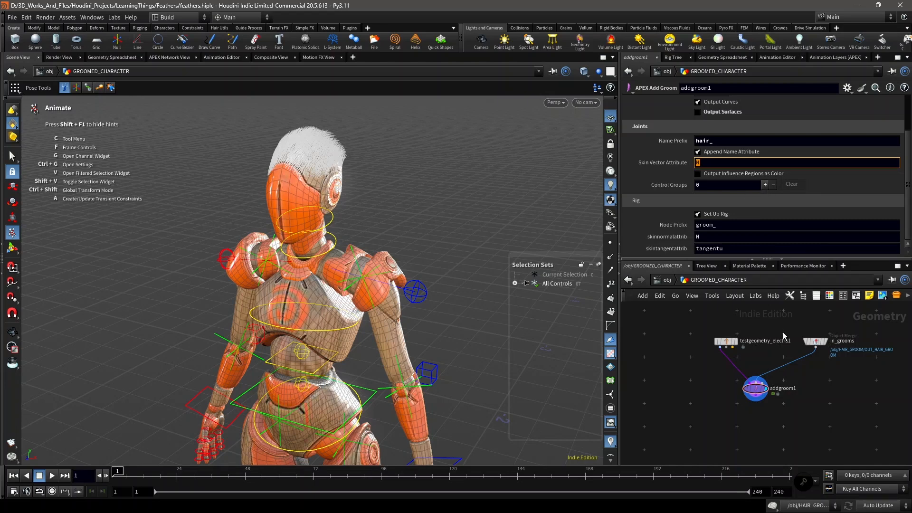
scroll(722, 337, "up", 5)
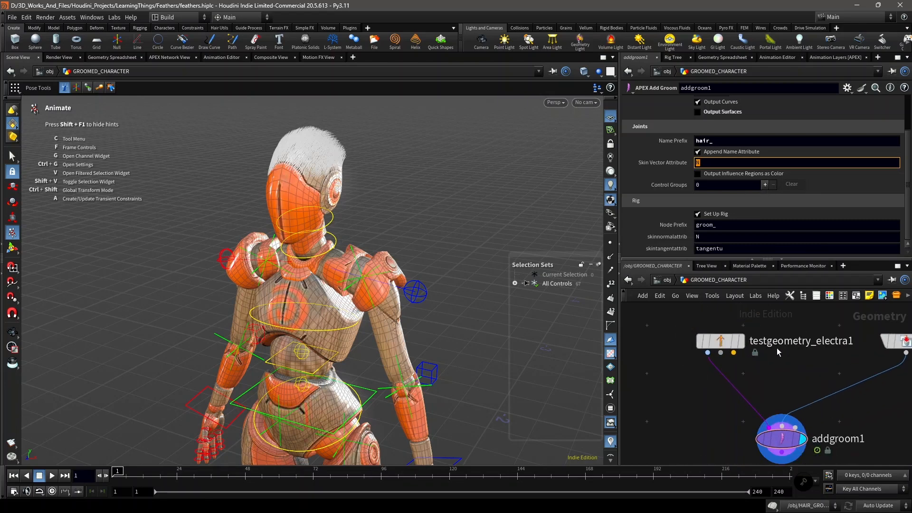
left_click(681, 173)
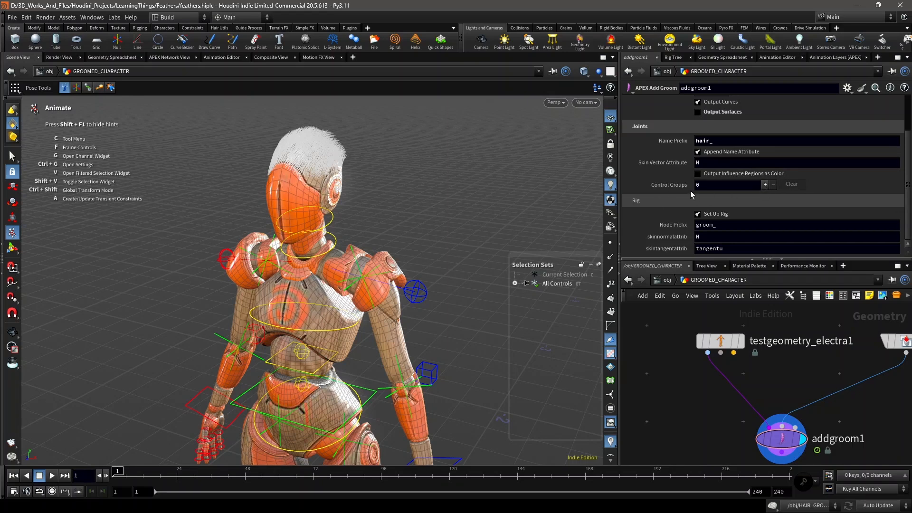
- Add one control group to addgroom1's joint settings and bring the character's head into closer view
left_click(765, 186)
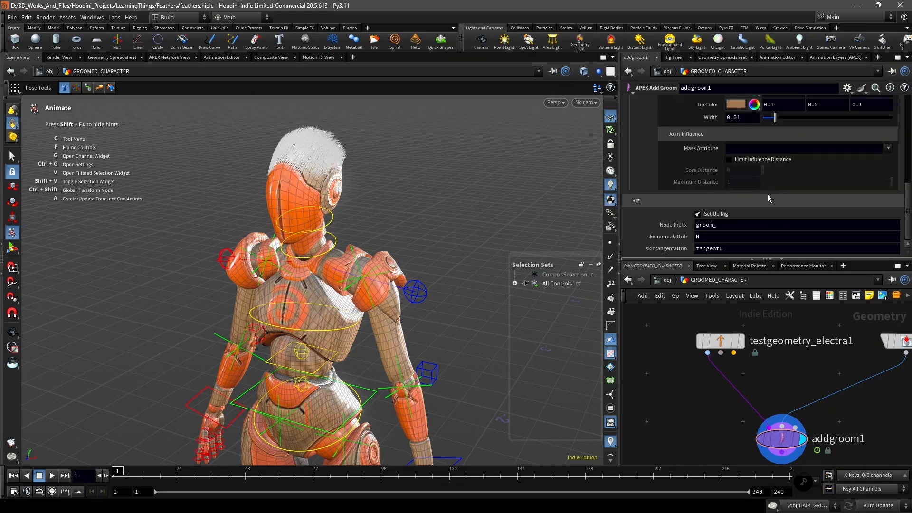
scroll(780, 196, "down", 5)
scroll(800, 191, "up", 2)
scroll(805, 200, "up", 2)
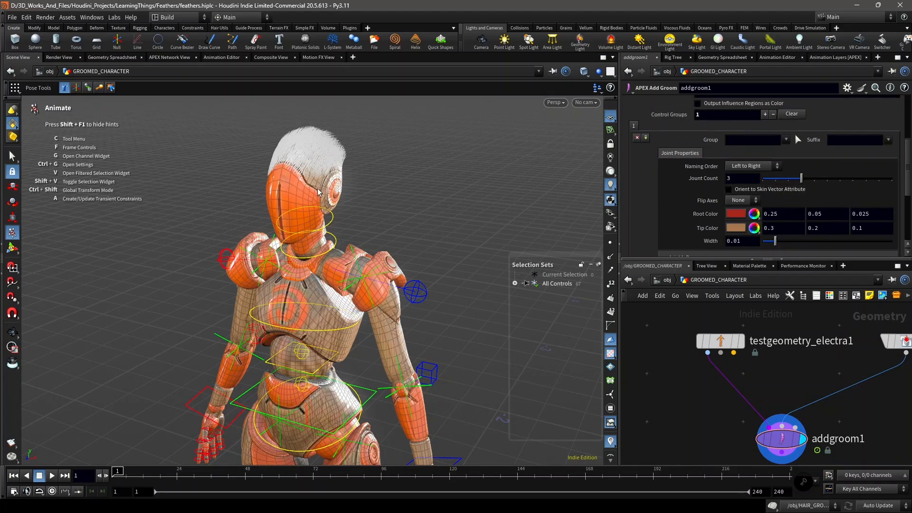
right_click_drag(291, 189, 312, 186, "alt")
middle_click_drag(310, 186, 296, 225, "alt")
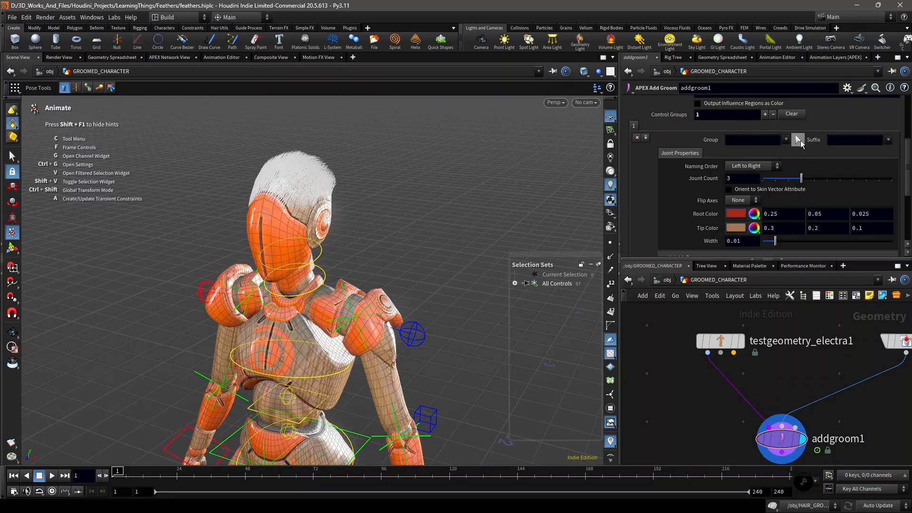
- Pick hair curve 732 above the forehead as the Group of addgroom1's first control group
left_click(799, 140)
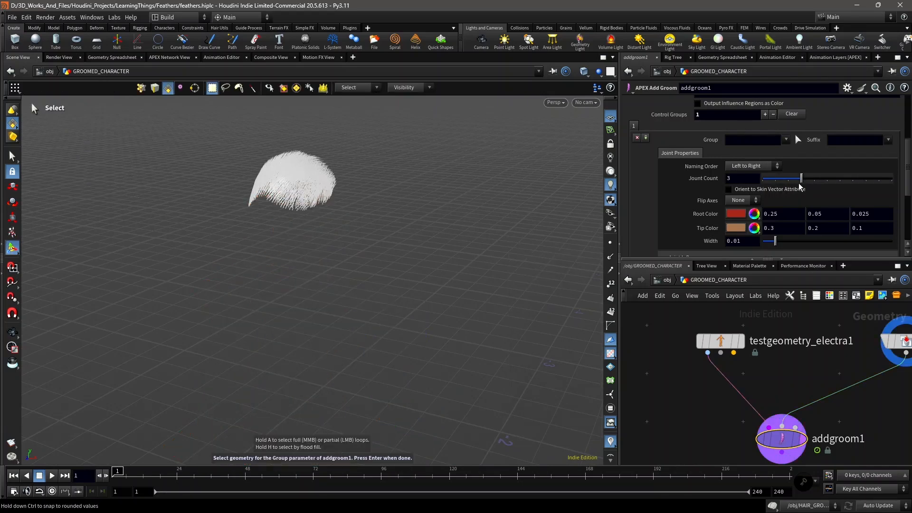
right_click_drag(274, 194, 286, 193, "alt")
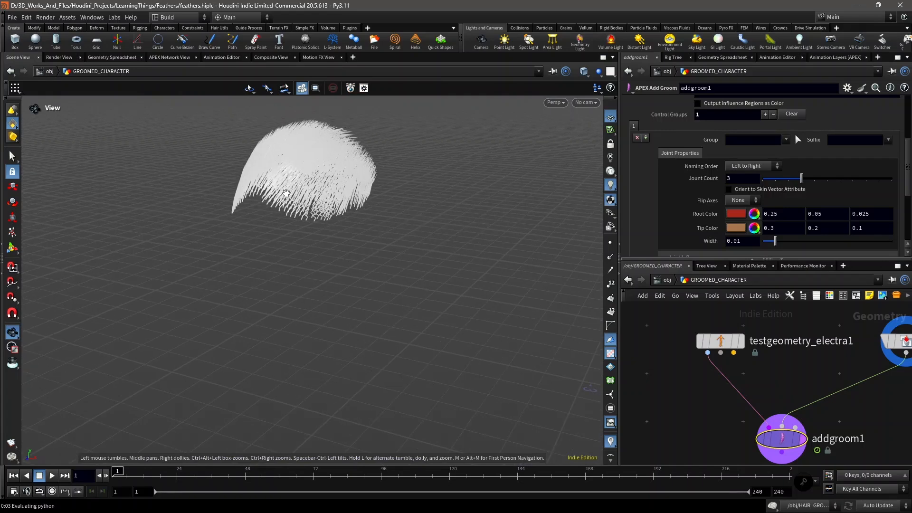
mouse_move(286, 193)
left_mouse_down("alt")
mouse_move(325, 217)
mouse_move(285, 204)
left_mouse_up("alt")
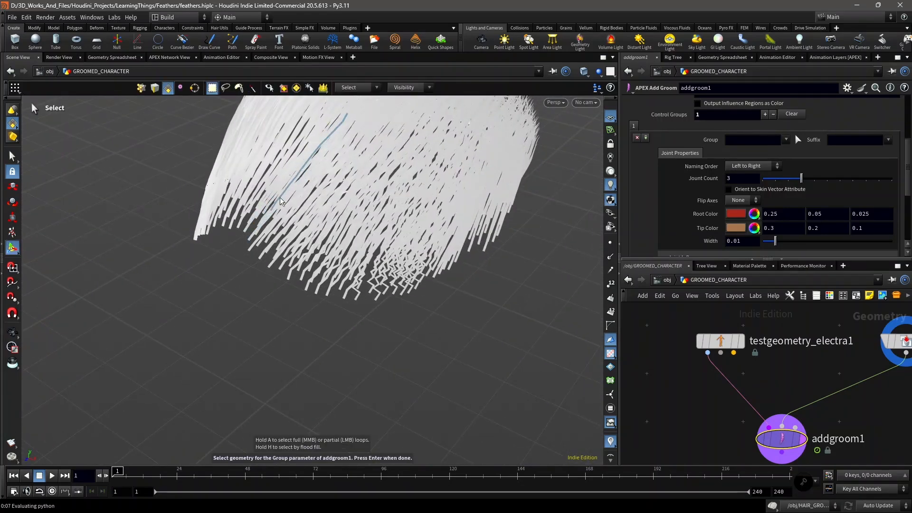
left_click(393, 237)
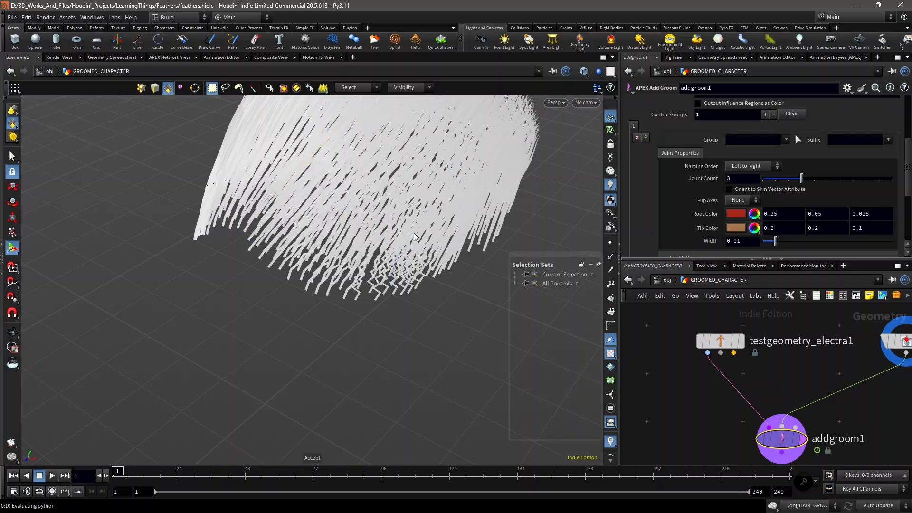
key("Return")
- Try rotating the middle hair joint control to bend the front hair, and deselect it
scroll(382, 238, "down", 8, "alt")
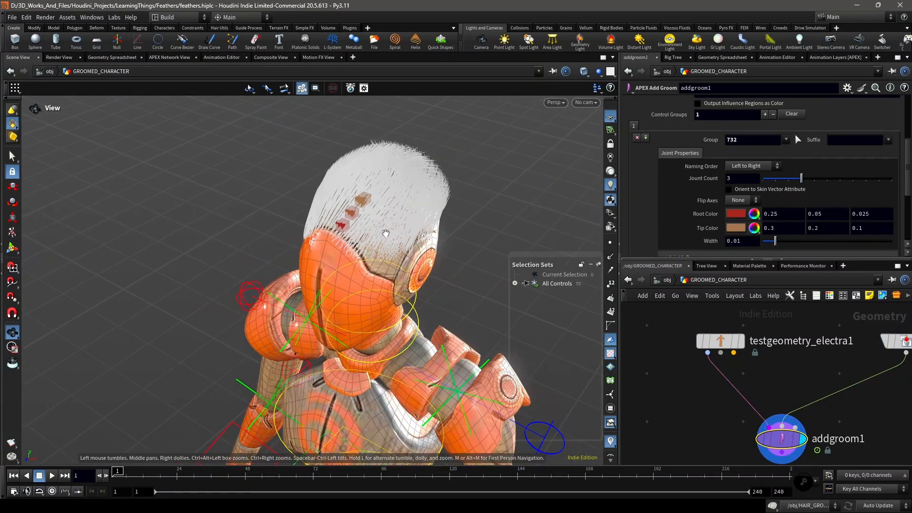
left_click_drag(416, 215, 410, 192, "alt")
left_click(357, 219)
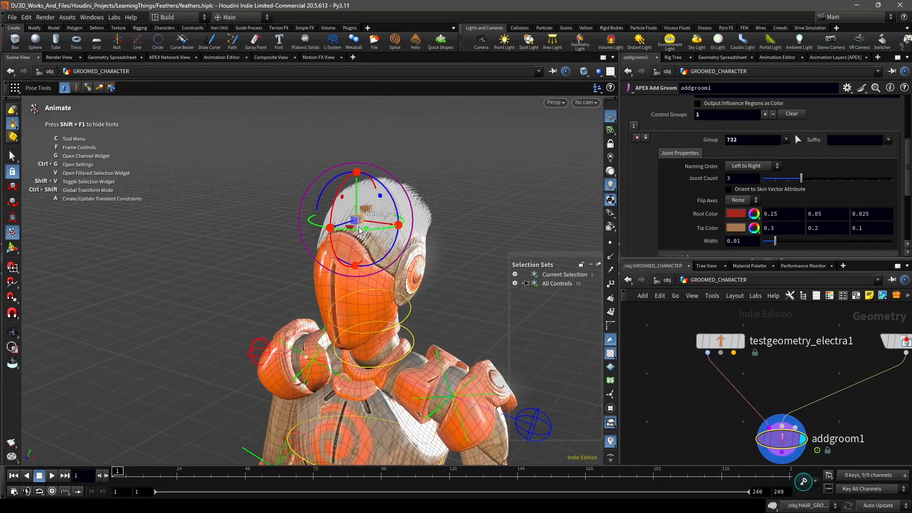
left_click_drag(336, 207, 366, 251)
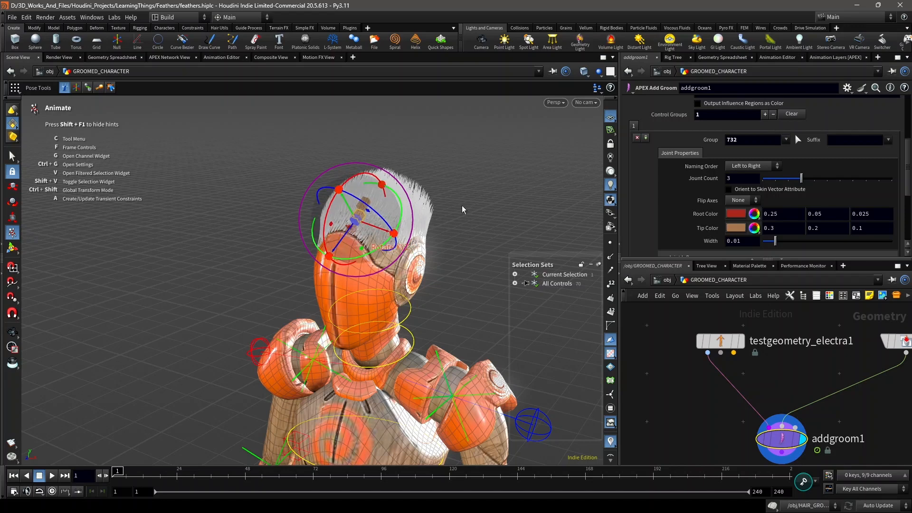
left_click(517, 195)
- Turn on Orient to Skin Vector Attribute in the control group's joint properties
scroll(760, 171, "down", 3)
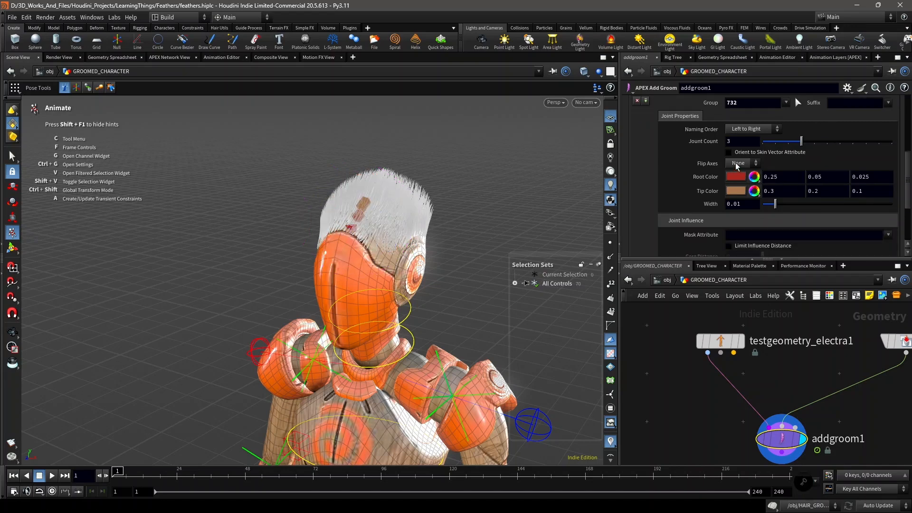
scroll(764, 155, "up", 2)
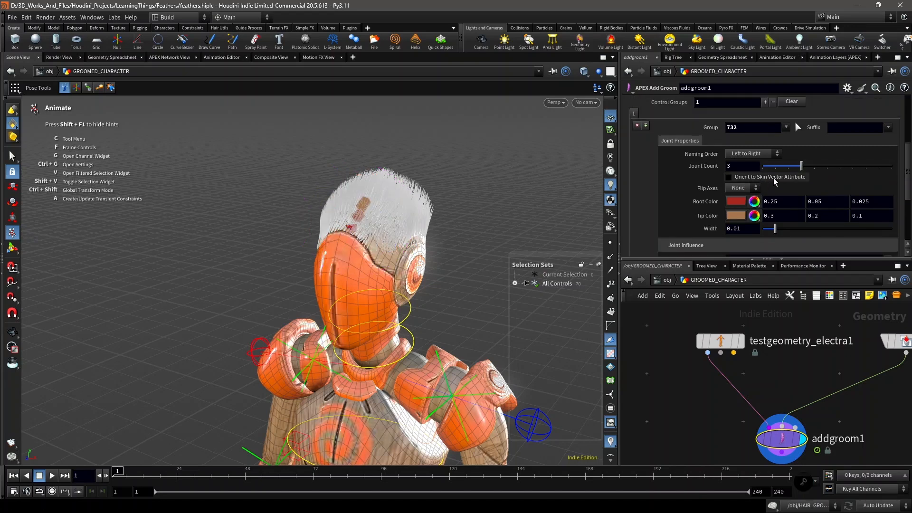
left_click(763, 182)
scroll(780, 183, "up", 4)
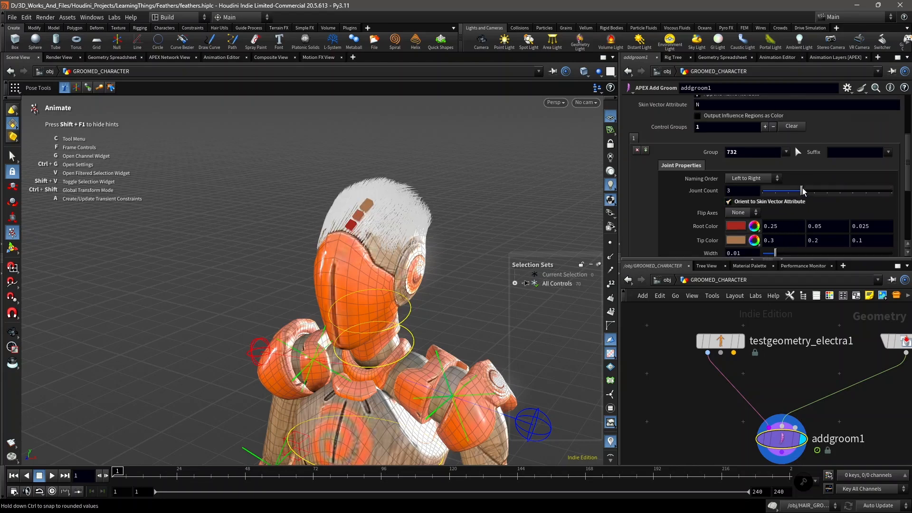
scroll(777, 189, "up", 2)
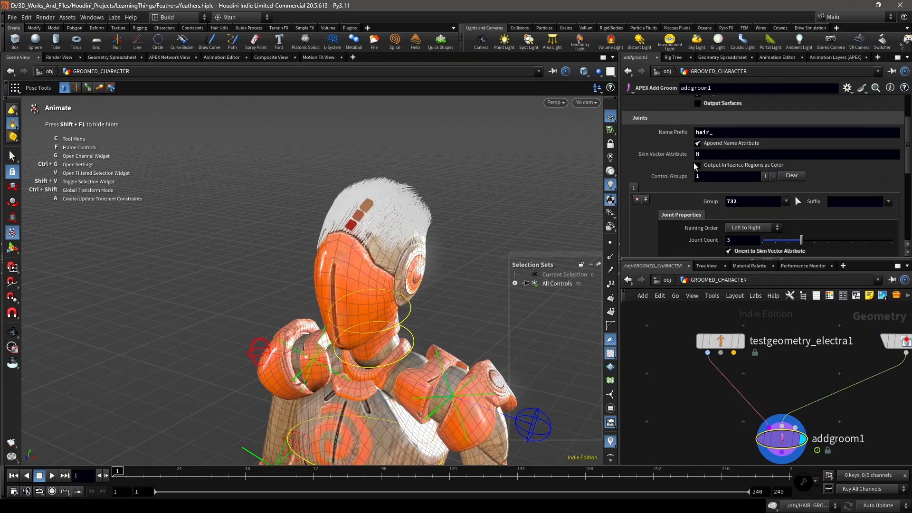
scroll(730, 174, "down", 9)
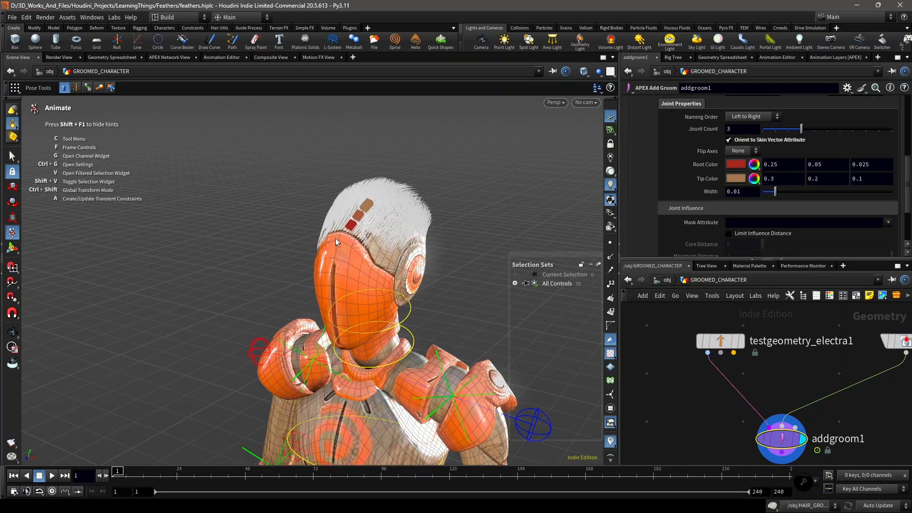
- Try rotating the middle hair joint control with the joints oriented to the skin, and deselect it
left_click(352, 223)
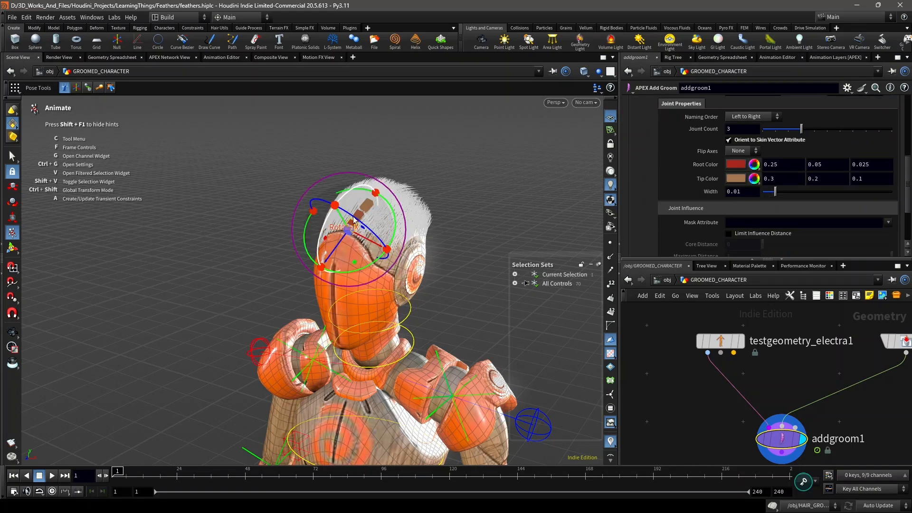
left_click(359, 214)
left_click_drag(328, 223, 325, 241)
left_click(499, 215)
- Set the Width of the control group's joint controls to 0.0066
scroll(779, 181, "down", 3)
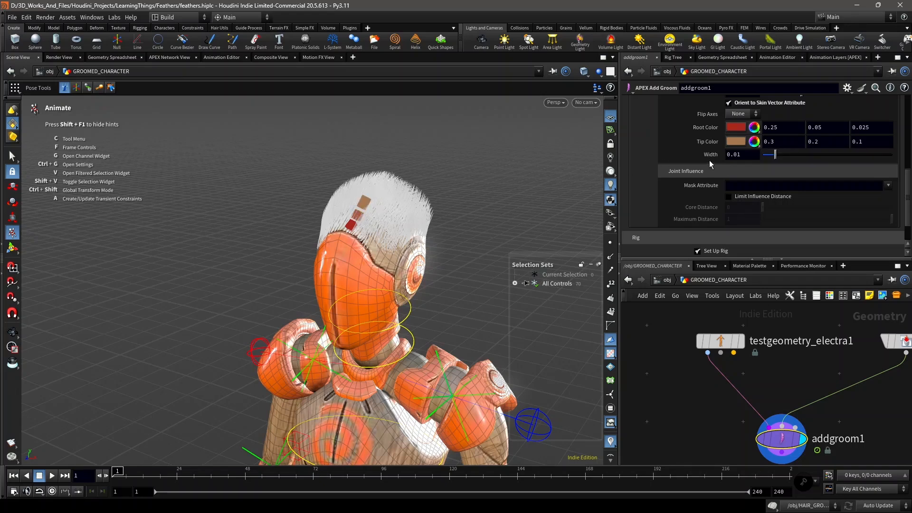
left_click_drag(775, 159, 778, 160)
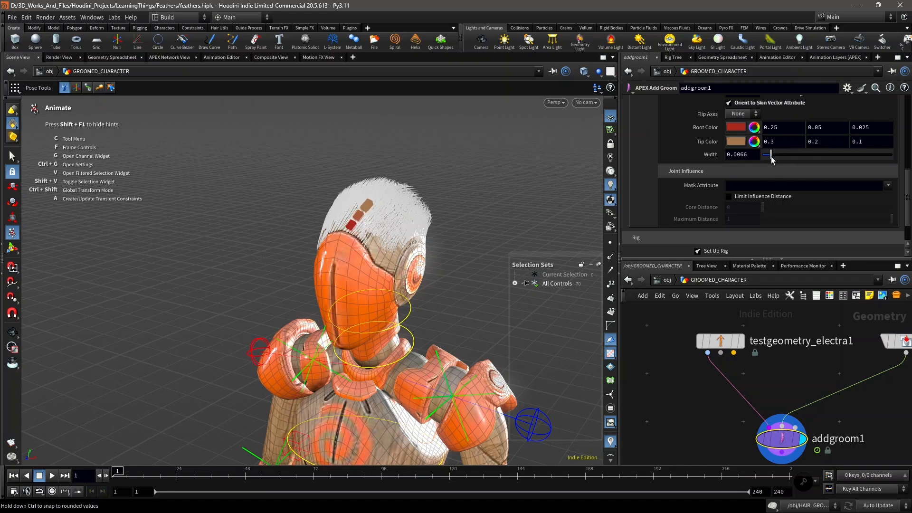
scroll(777, 195, "down", 1)
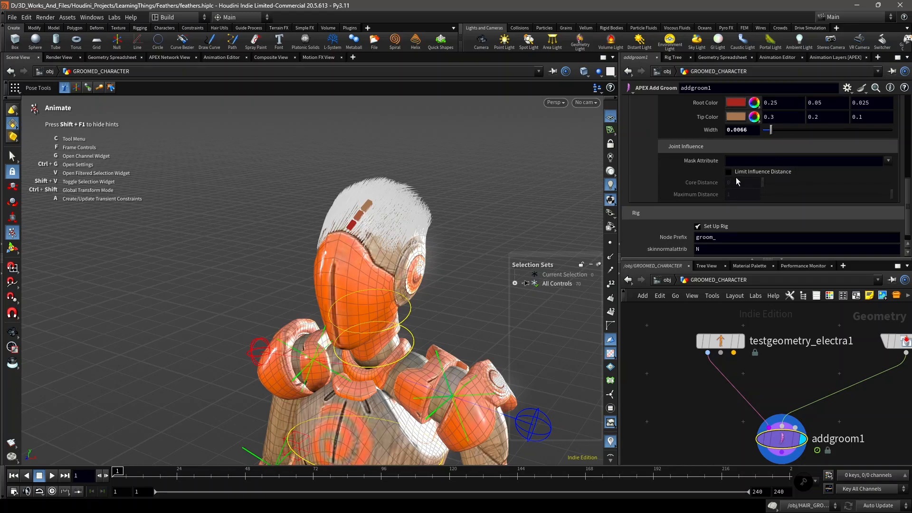
- Turn on Limit Influence Distance for the control group, with Core Distance 0.04 and Maximum Distance 0.099
scroll(780, 338, "down", 2)
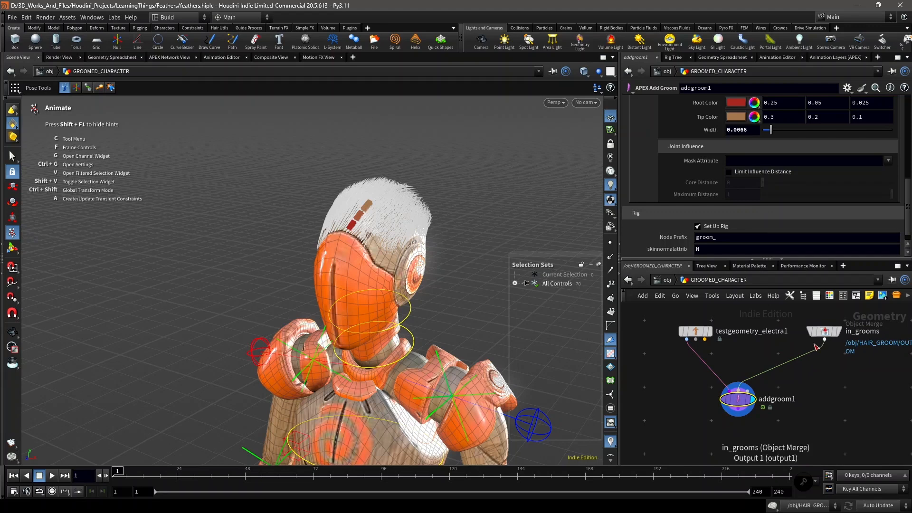
scroll(820, 351, "up", 1)
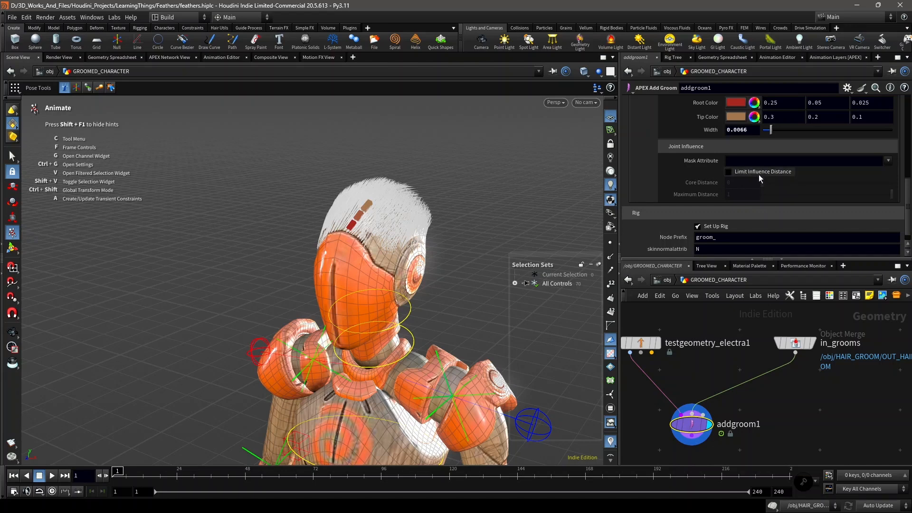
left_click(770, 173)
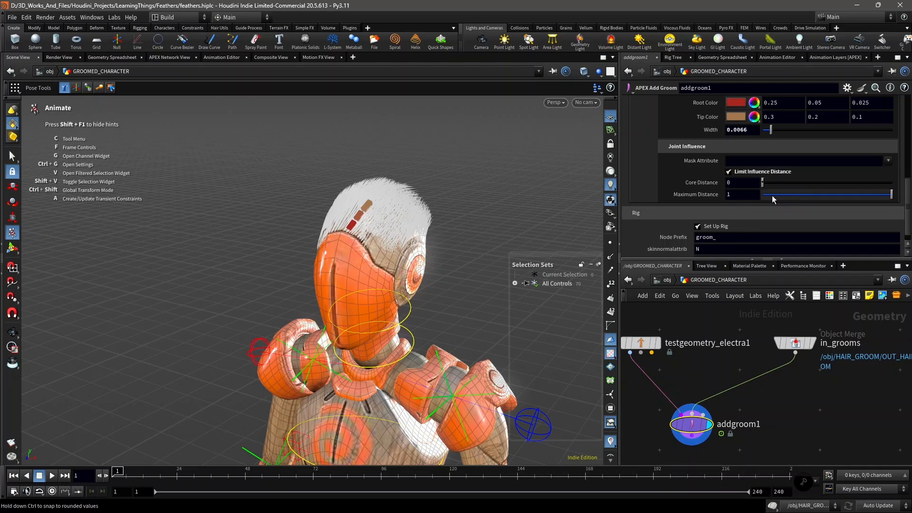
left_click_drag(782, 200, 776, 199)
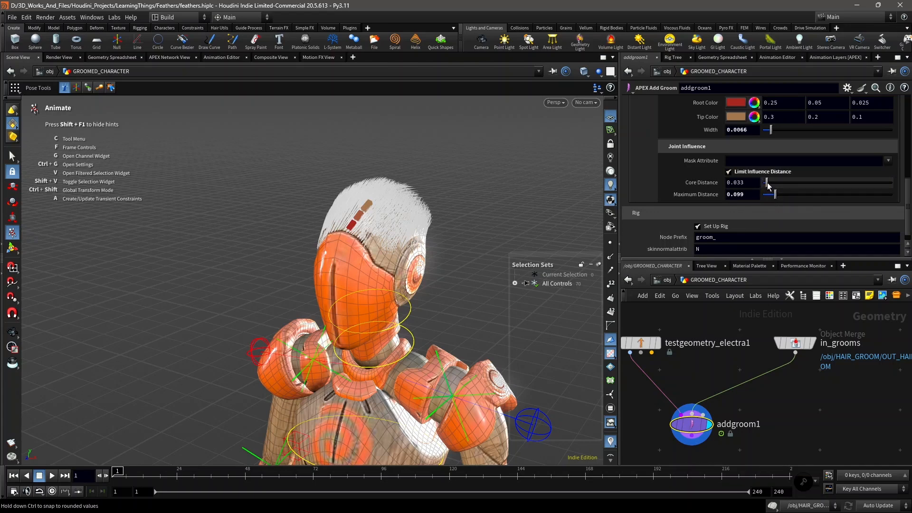
- Try rotating the middle hair joint under the limited influence, and turn Limit Influence Distance off
right_click_drag(351, 219, 382, 220, "alt")
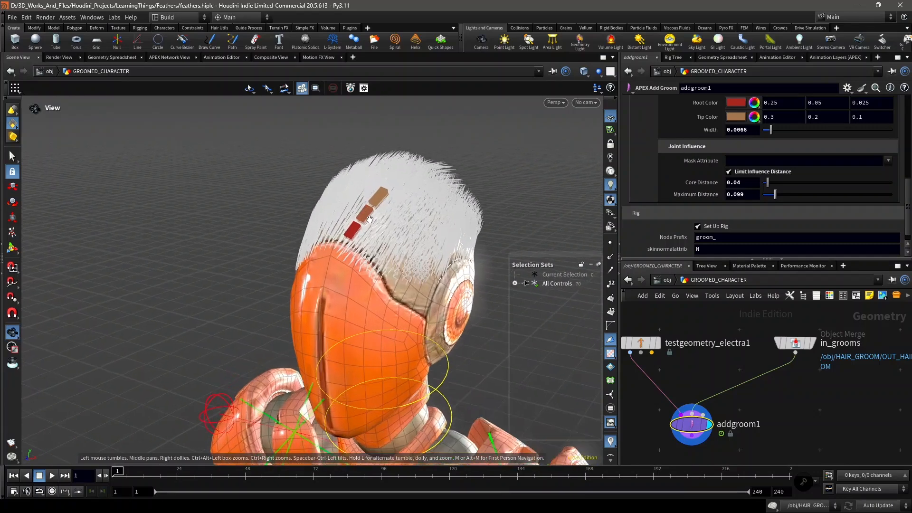
left_click_drag(382, 221, 316, 230, "alt")
left_click(362, 214)
mouse_move(438, 196)
left_mouse_down("alt")
mouse_move(429, 209)
mouse_move(349, 202)
mouse_move(426, 205)
left_mouse_up("alt")
mouse_move(317, 205)
left_mouse_down()
mouse_move(311, 224)
mouse_move(320, 189)
left_mouse_up()
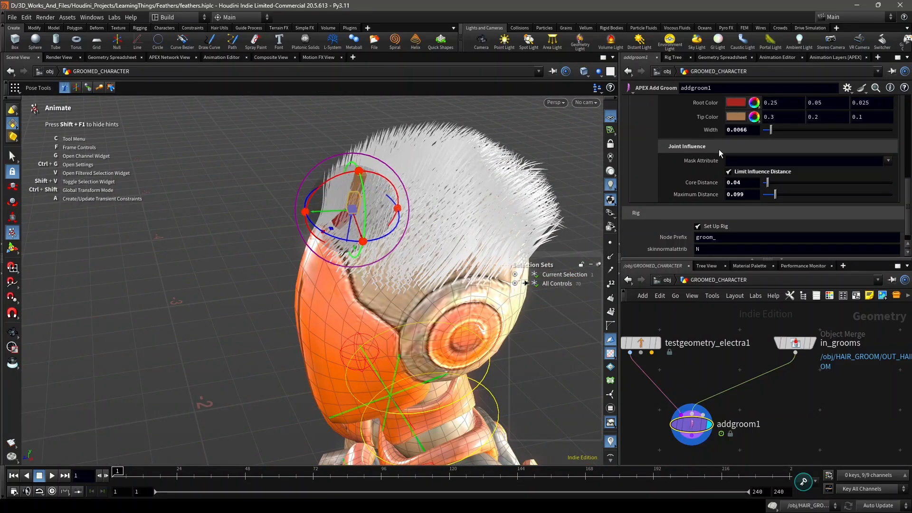
left_click(759, 172)
scroll(785, 185, "up", 5)
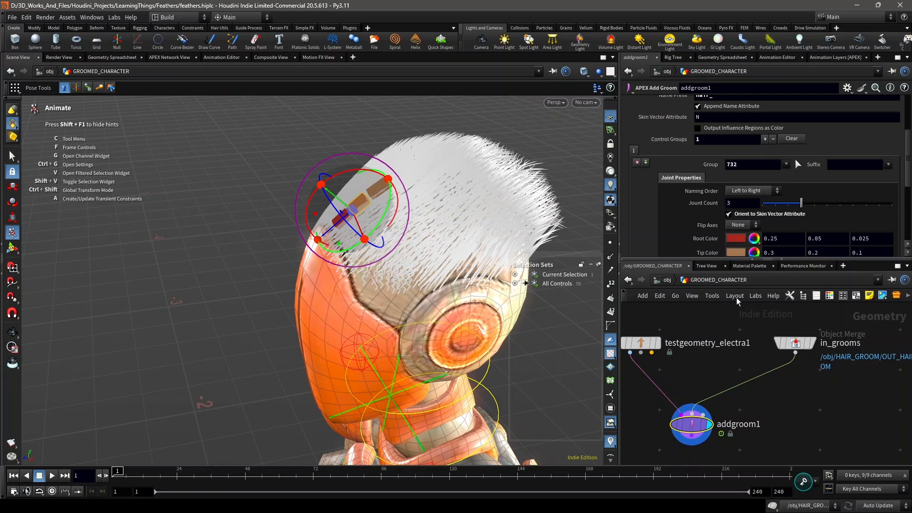
- Examine the in_grooms and addgroom1 connections and the hair around the front joints from several angles
scroll(747, 400, "down", 5)
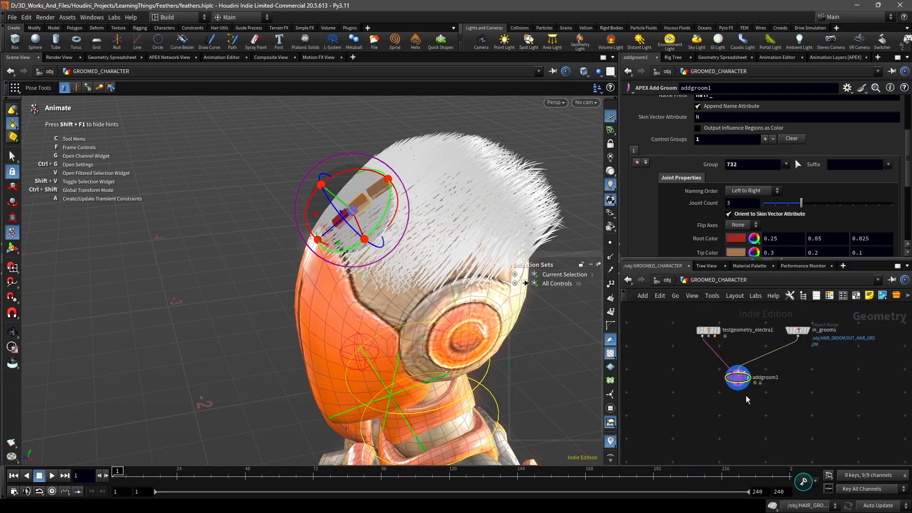
mouse_move(746, 400)
middle_mouse_down()
mouse_move(713, 405)
mouse_move(737, 403)
middle_mouse_up()
scroll(705, 393, "up", 3)
scroll(727, 400, "down", 2)
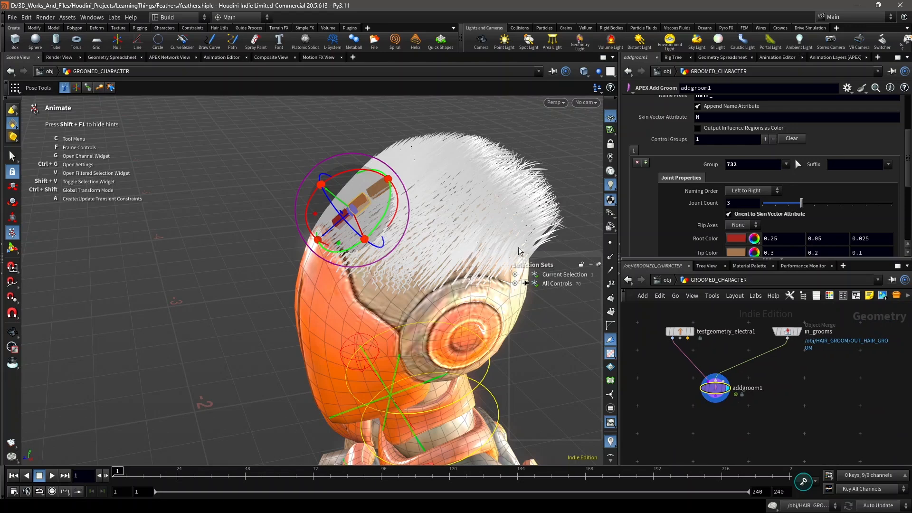
middle_click_drag(796, 338, 769, 354)
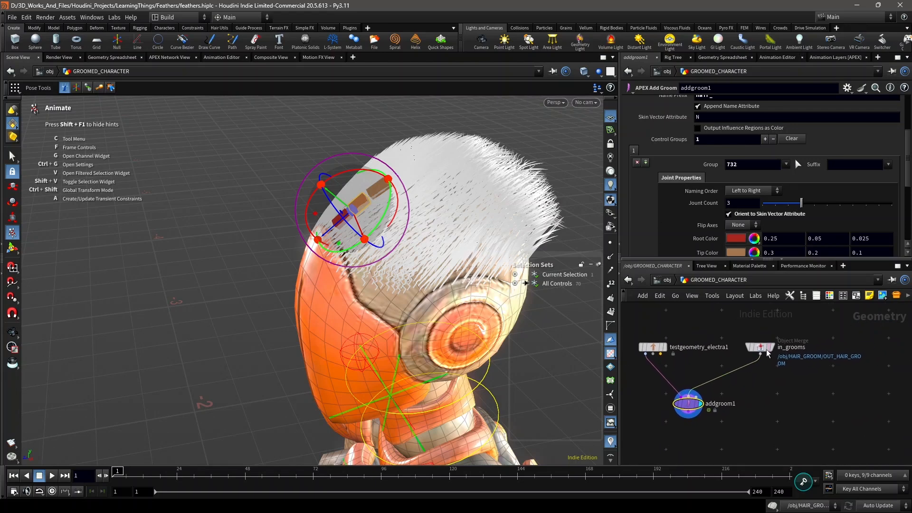
scroll(768, 354, "up", 1)
key("Escape")
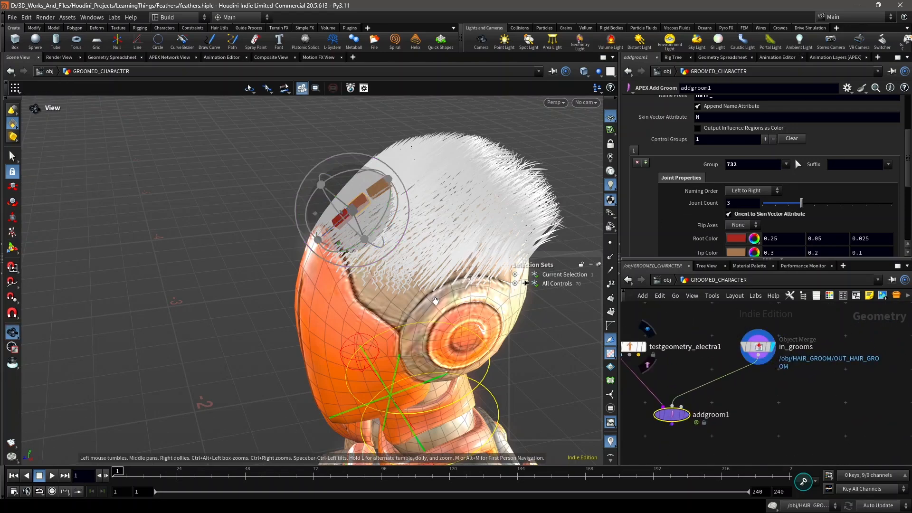
key("Return")
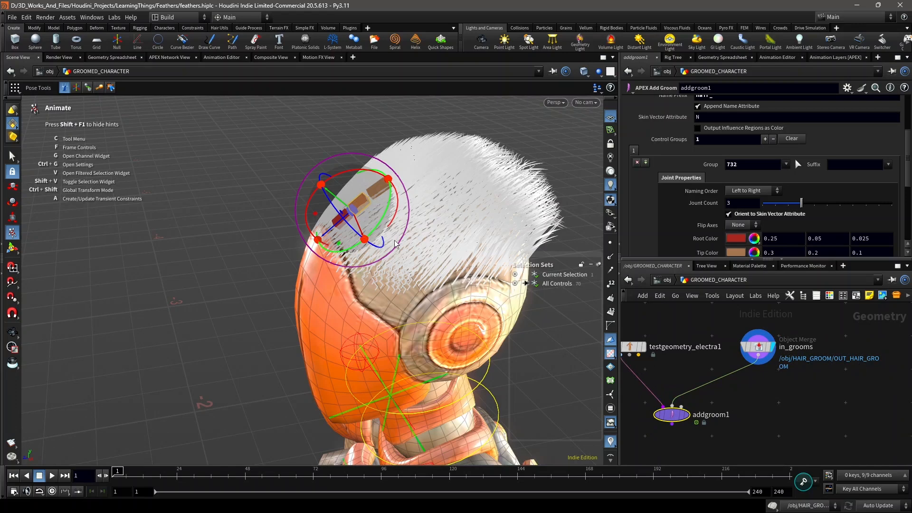
key("Escape")
left_click_drag(399, 245, 439, 254)
key("Return")
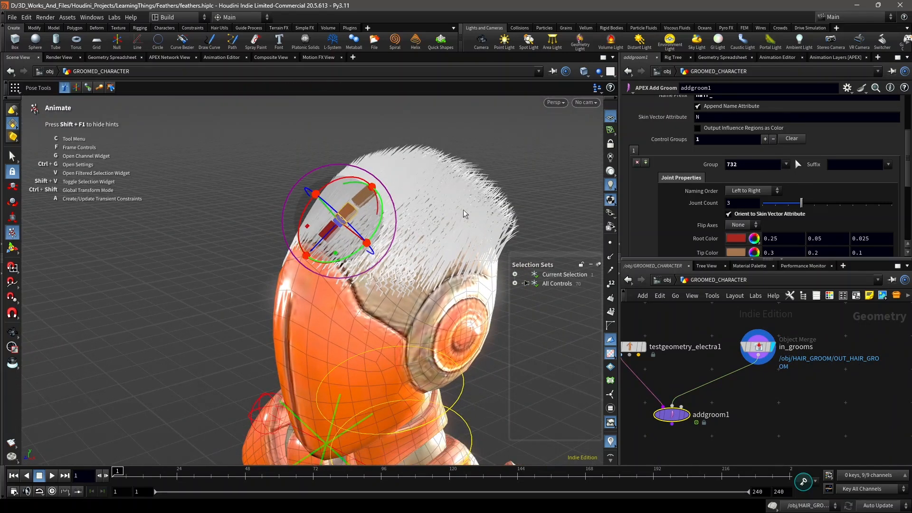
key("Escape")
left_click_drag(427, 274, 405, 322)
scroll(763, 369, "down", 3)
middle_click_drag(766, 387, 761, 354)
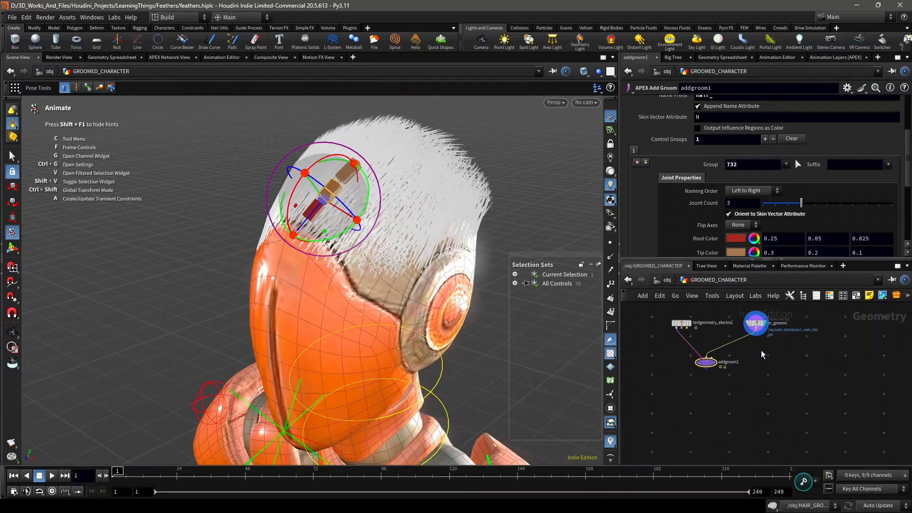
scroll(750, 369, "up", 3)
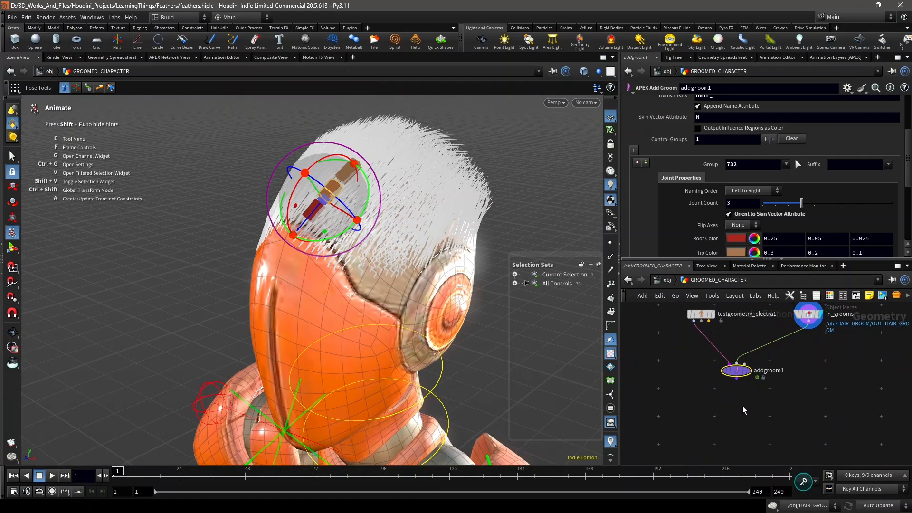
key("Tab")
key("Escape")
- Add a second control group to addgroom1's joint settings
scroll(752, 402, "up", 3)
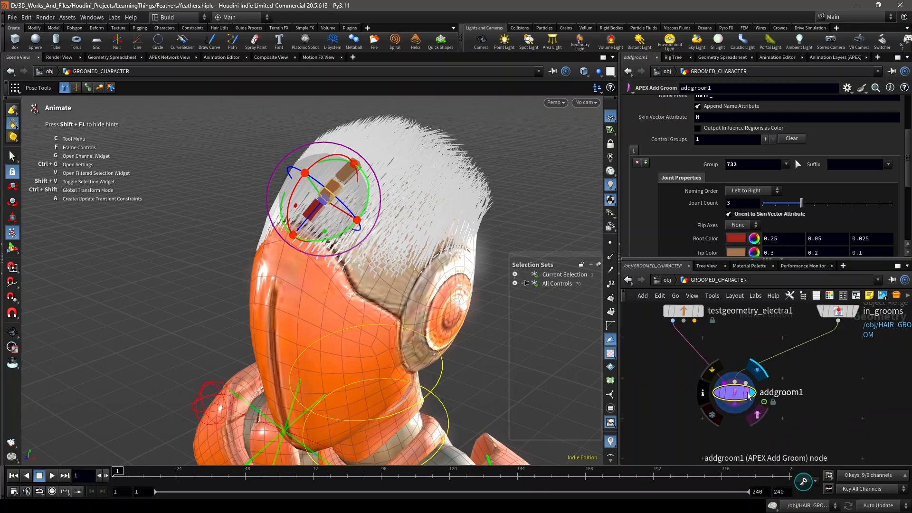
scroll(796, 392, "up", 2)
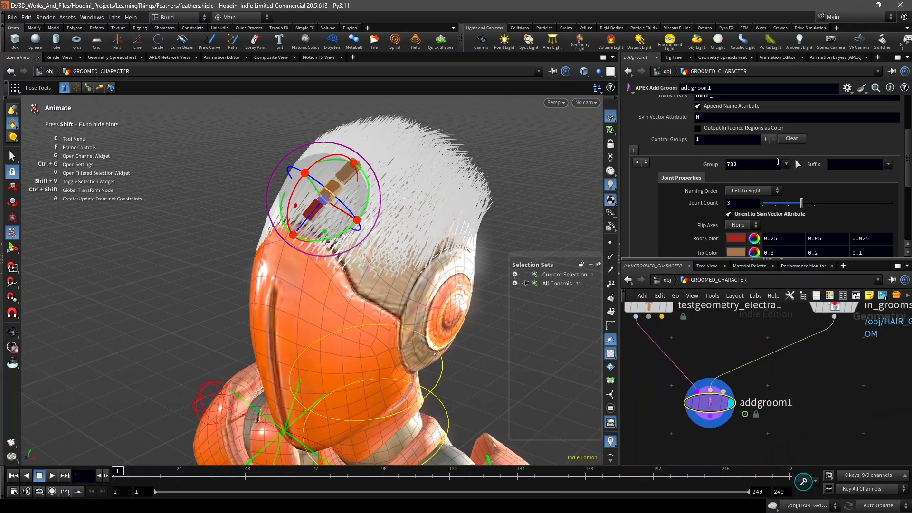
scroll(753, 152, "up", 2)
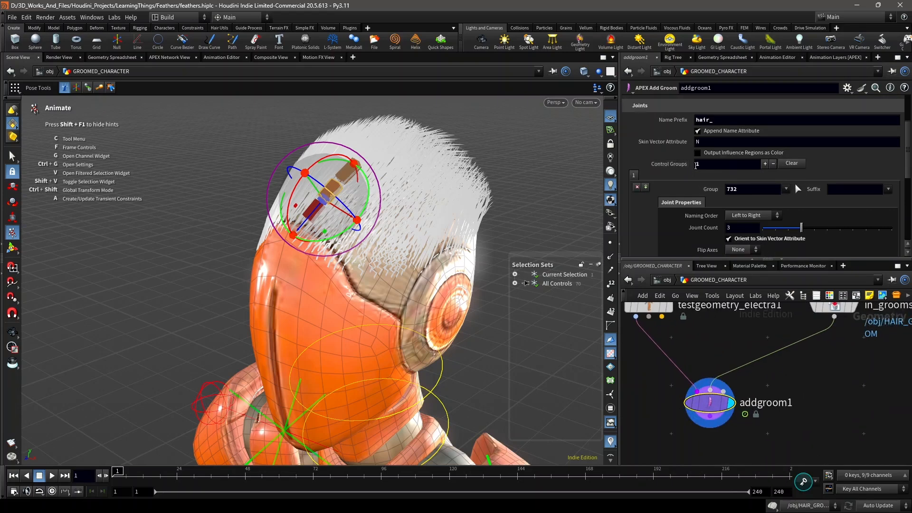
left_click(766, 164)
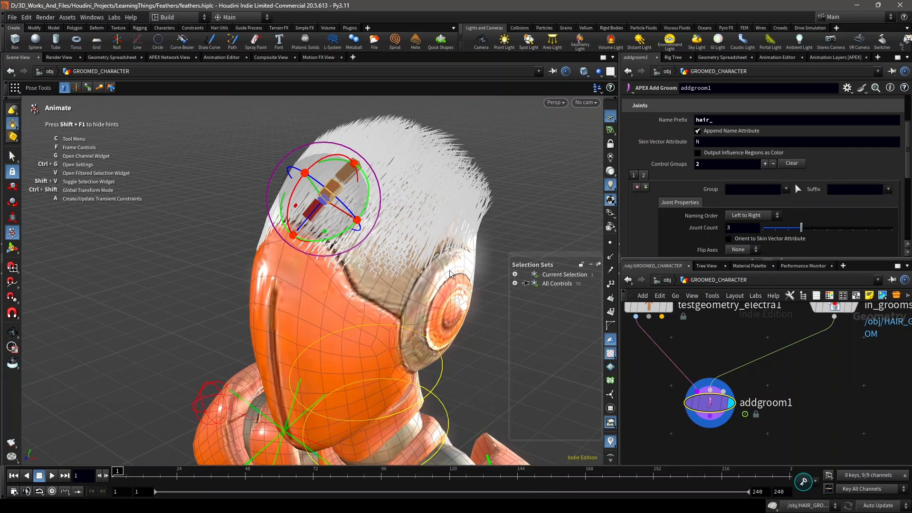
left_click(798, 191)
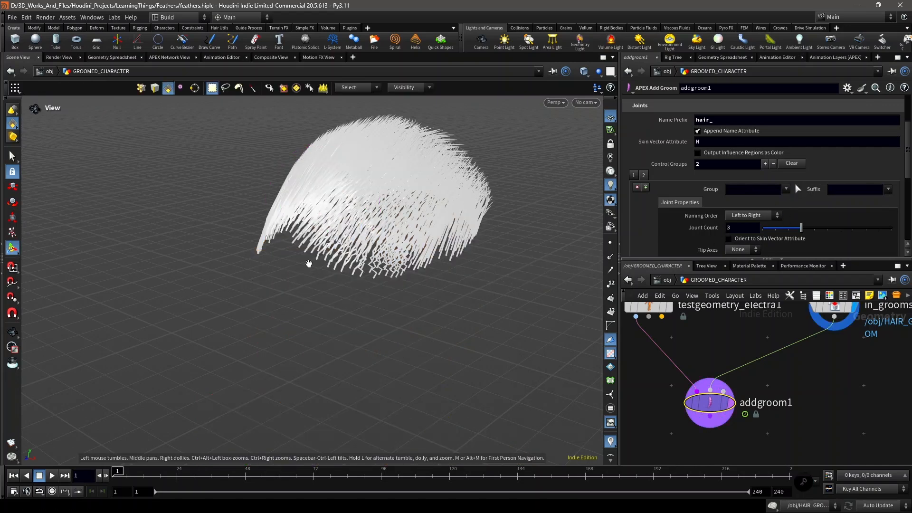
left_click_drag(309, 265, 236, 248)
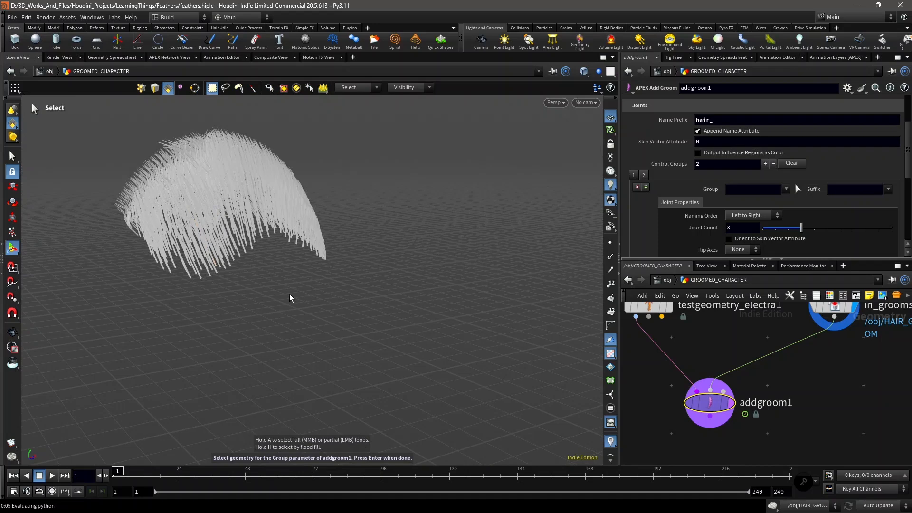
key("Return")
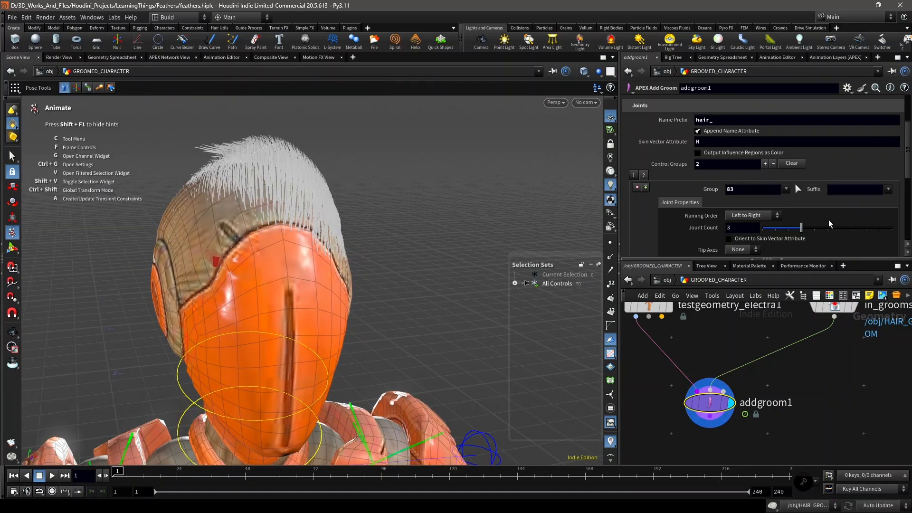
- Pick hair curve 1260 on the head as the second control group's joint curve
left_click(797, 190)
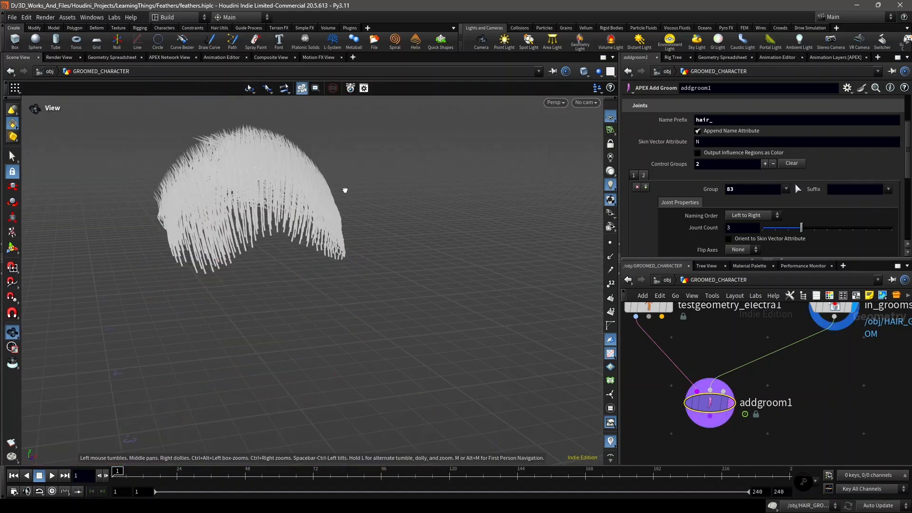
left_click_drag(345, 190, 202, 187, "alt")
middle_click_drag(202, 188, 232, 213, "alt")
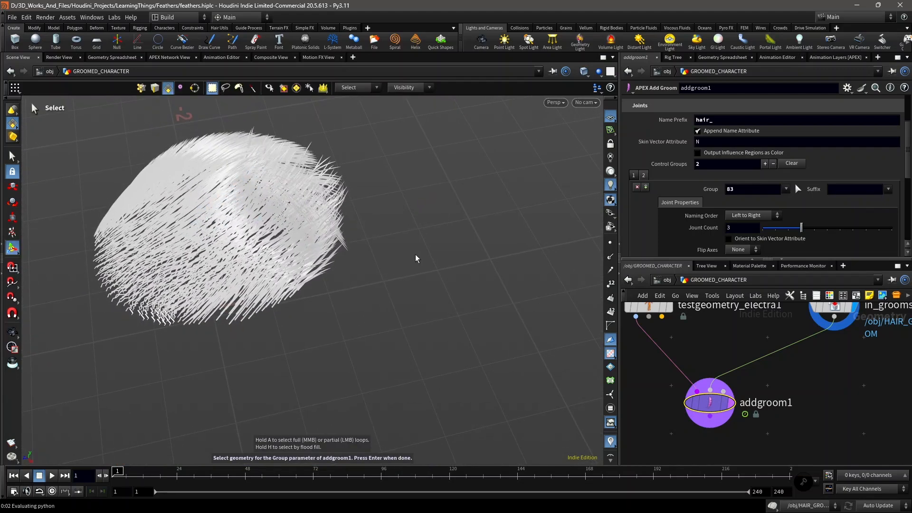
key("Return")
left_click_drag(421, 280, 397, 259, "alt")
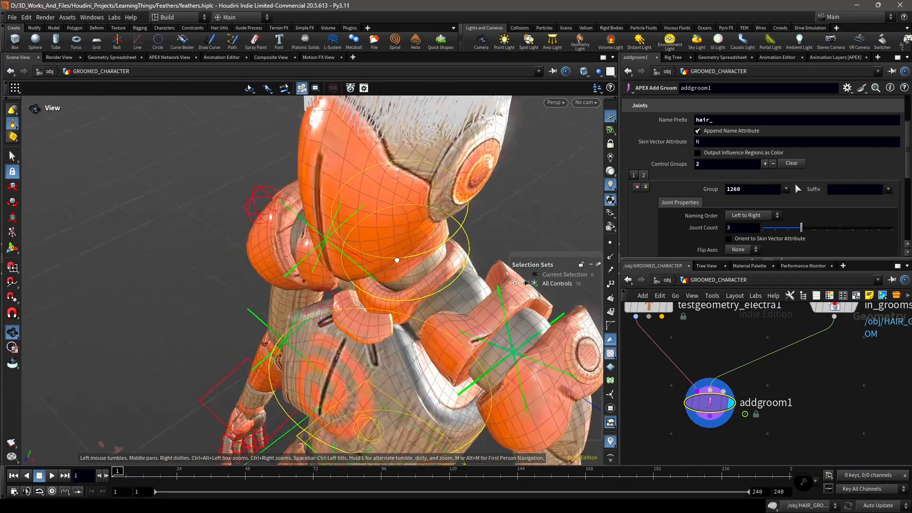
middle_click_drag(397, 259, 318, 404, "alt")
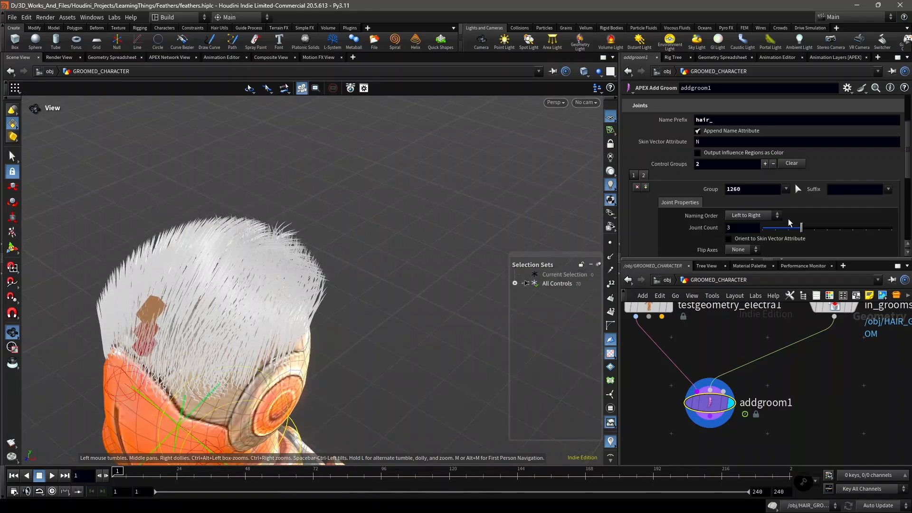
- Give the second control group the suffix _r and turn on Orient to Skin Vector Attribute
left_click(889, 189)
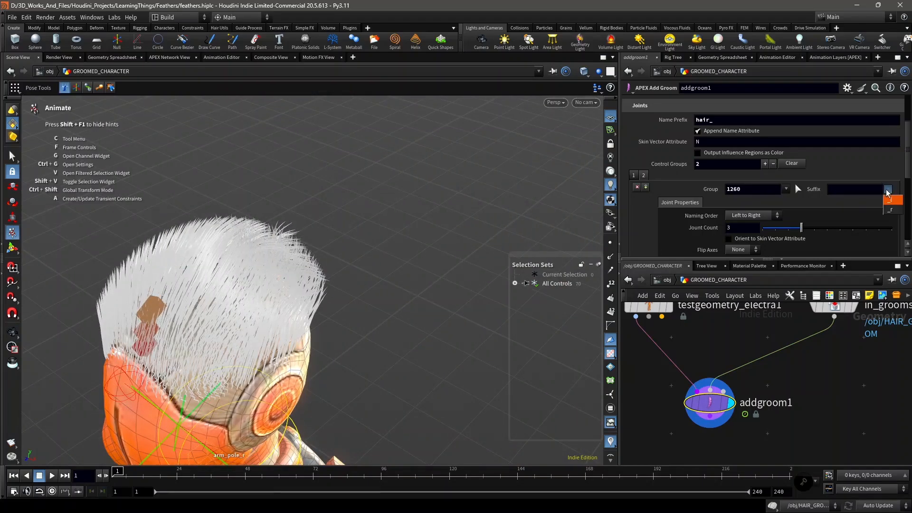
left_click(893, 213)
scroll(762, 212, "down", 3)
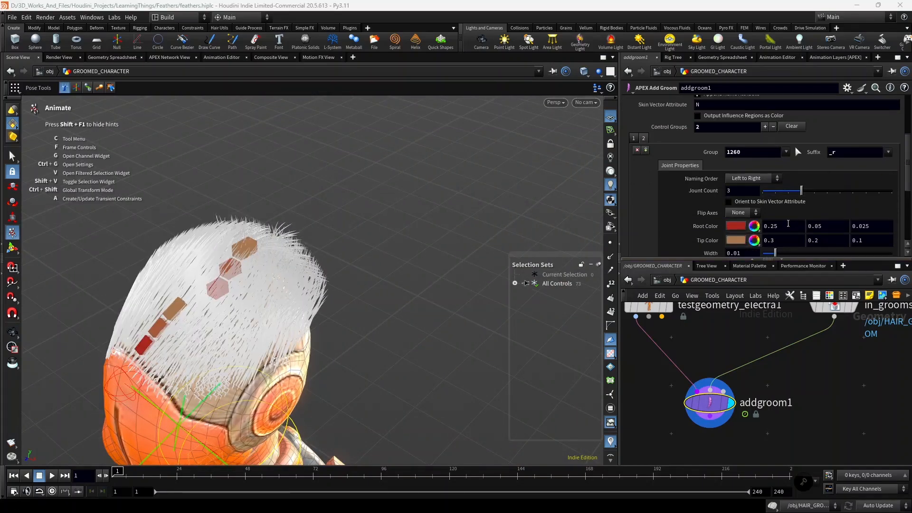
left_click(763, 205)
scroll(762, 200, "up", 3)
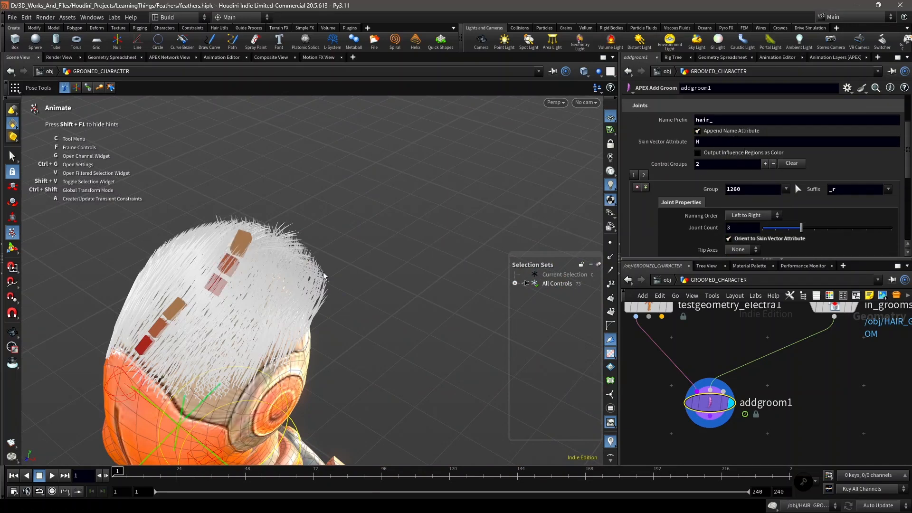
left_click_drag(310, 283, 272, 263, "alt")
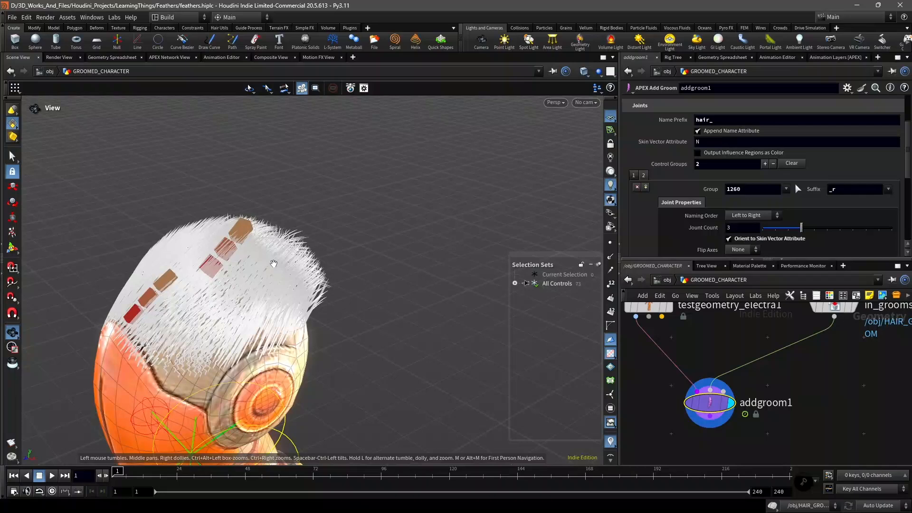
- Try rotating the hair joints on the head to test the posing of the two control groups
left_click(228, 249)
left_click_drag(181, 270, 148, 302)
left_click(149, 303)
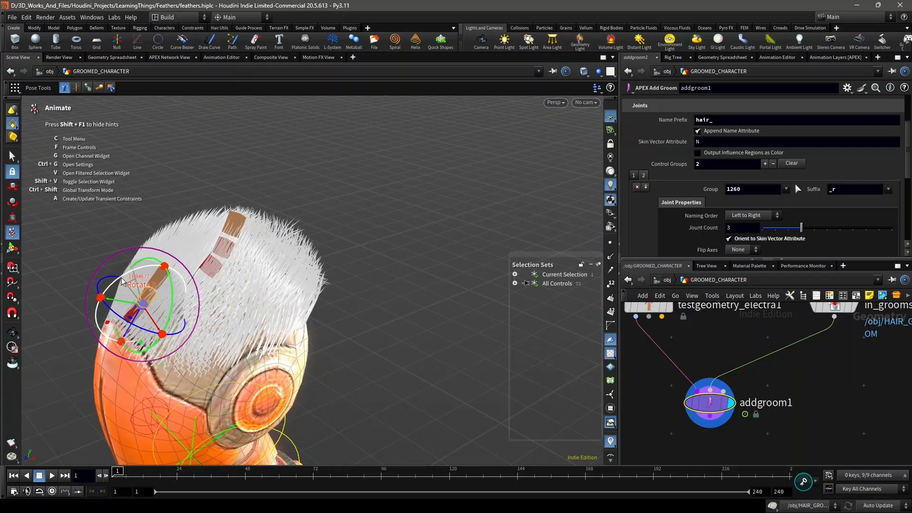
- Review the first control group's suffix options without choosing one, and look over the hair joints
left_click(634, 175)
left_click(888, 189)
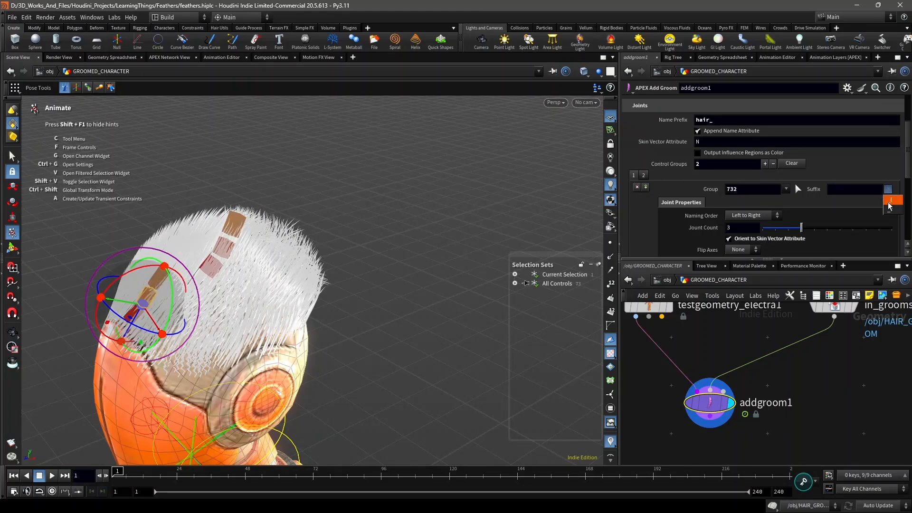
left_click(849, 206)
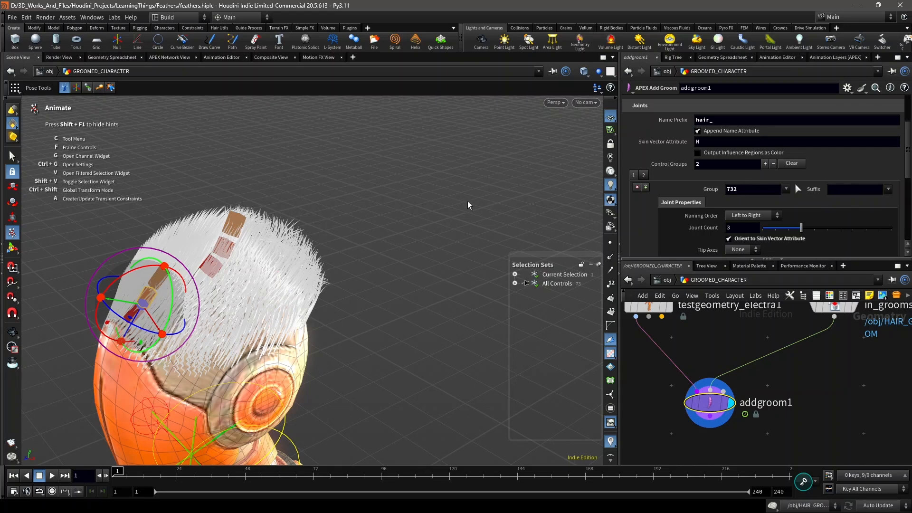
left_click_drag(380, 224, 400, 258, "alt")
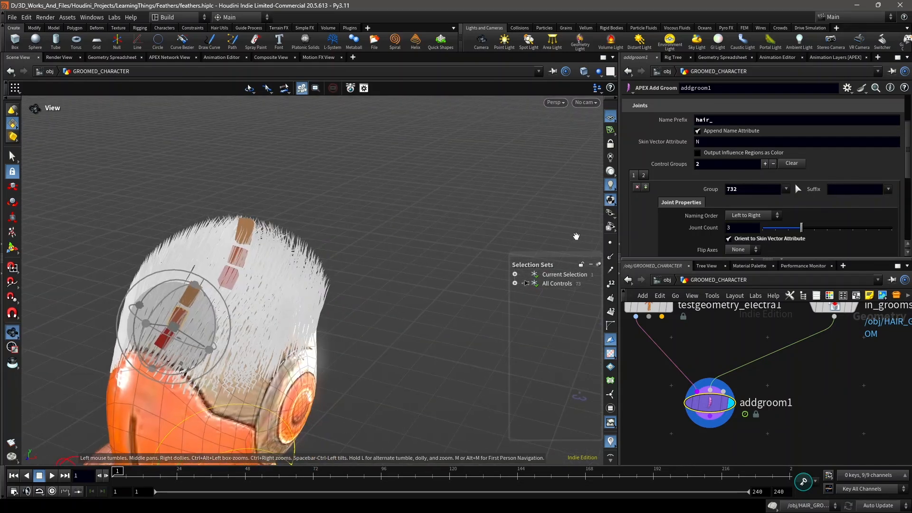
key("Return")
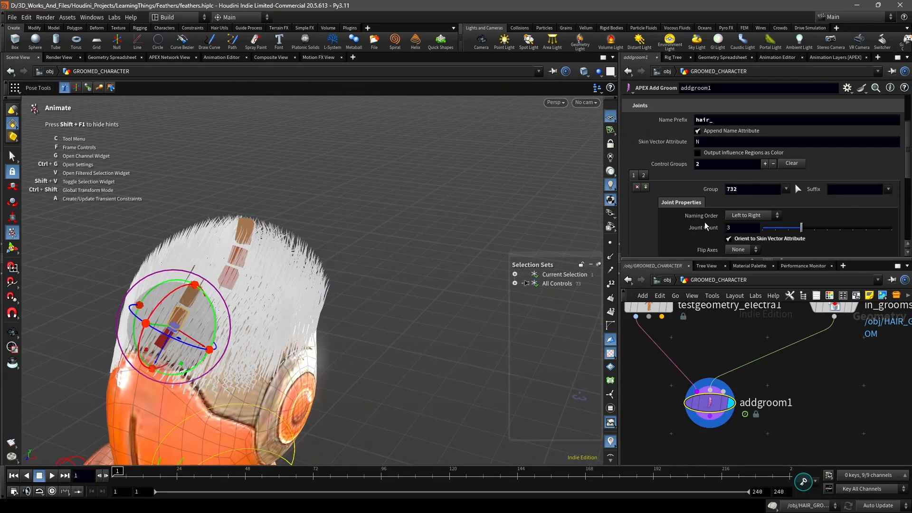
- Remove the second control group from addgroom1, keeping only the one for hair curve 732
left_click(644, 175)
scroll(644, 175, "down", 2)
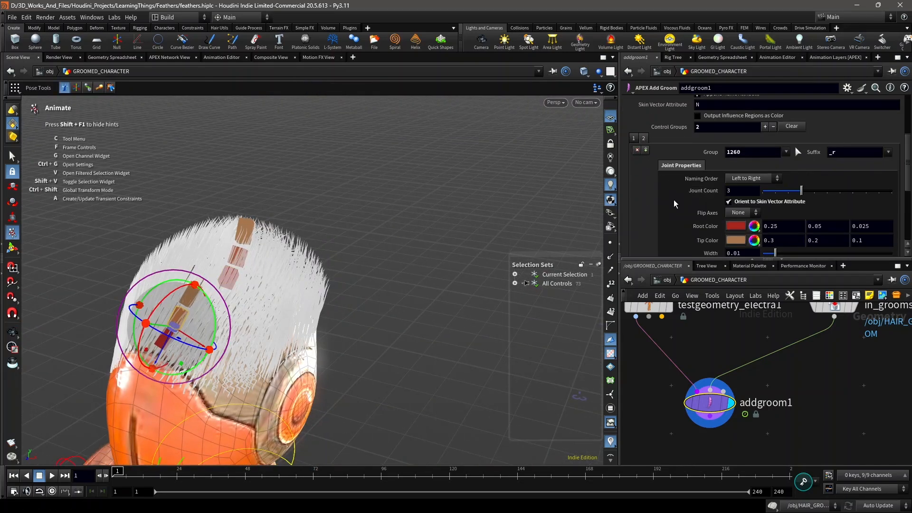
left_click(637, 150)
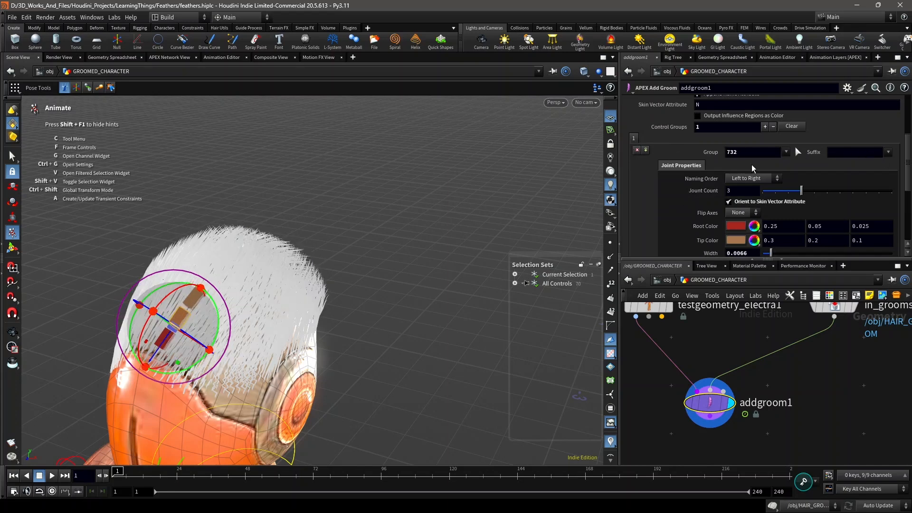
- Examine addgroom1's Joint Influence and Rig settings, including Set Up Rig and the node prefix
scroll(779, 190, "down", 3)
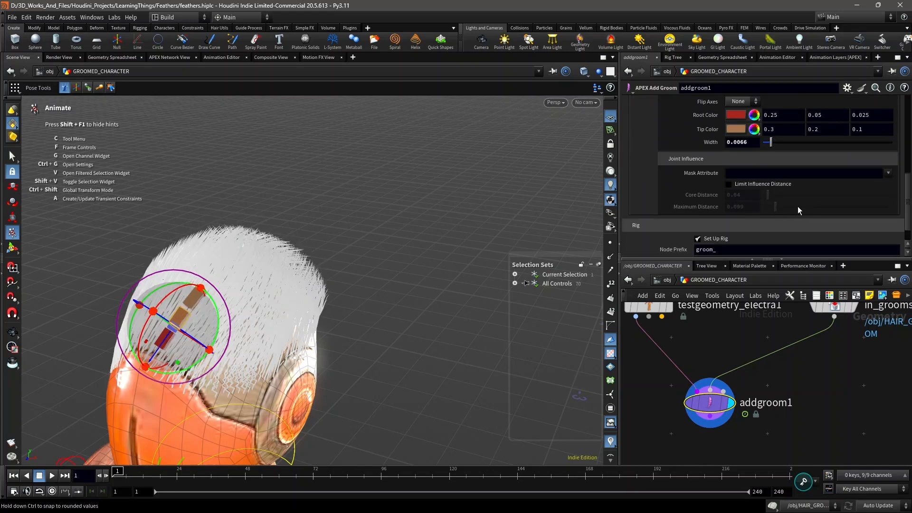
scroll(797, 207, "down", 1)
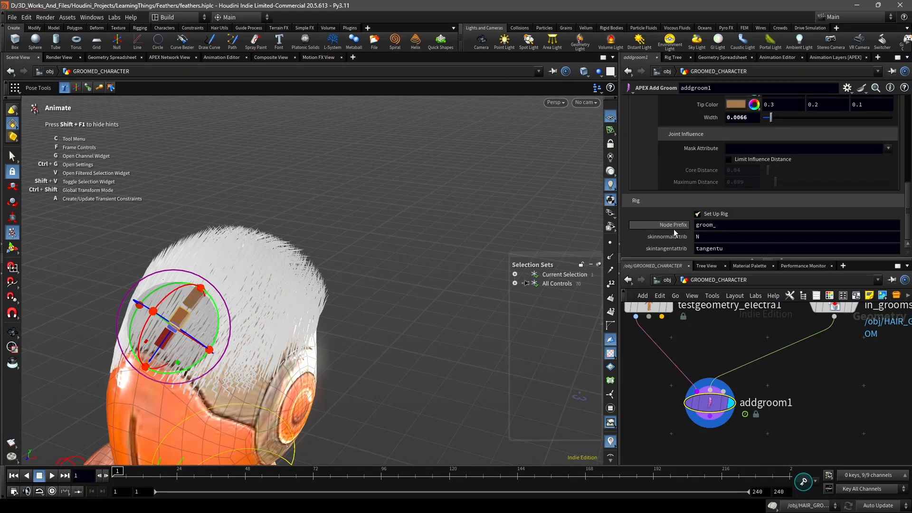
left_click(695, 228)
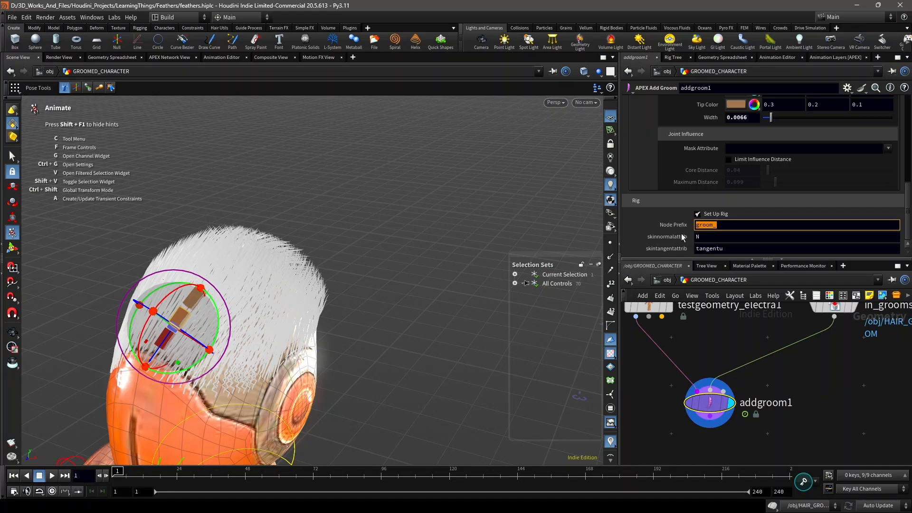
left_click(733, 228)
scroll(740, 357, "down", 3)
scroll(713, 373, "up", 3)
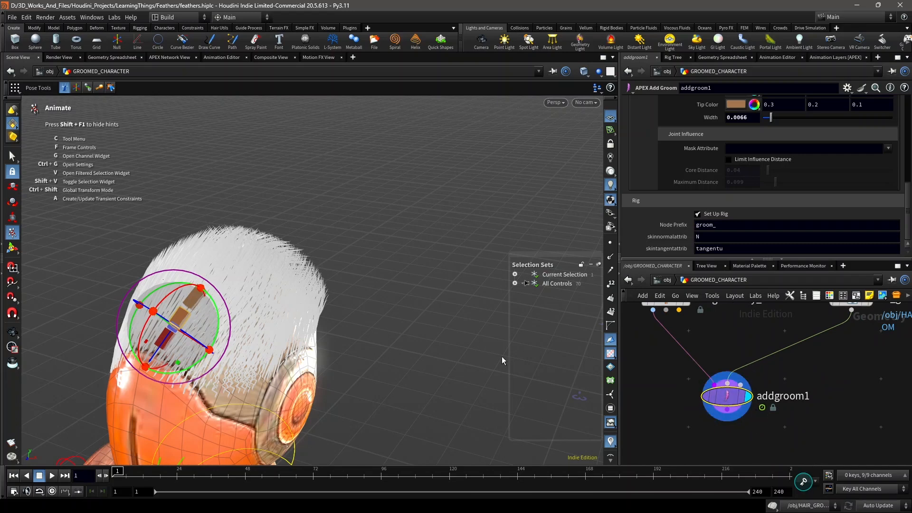
scroll(679, 347, "down", 3)
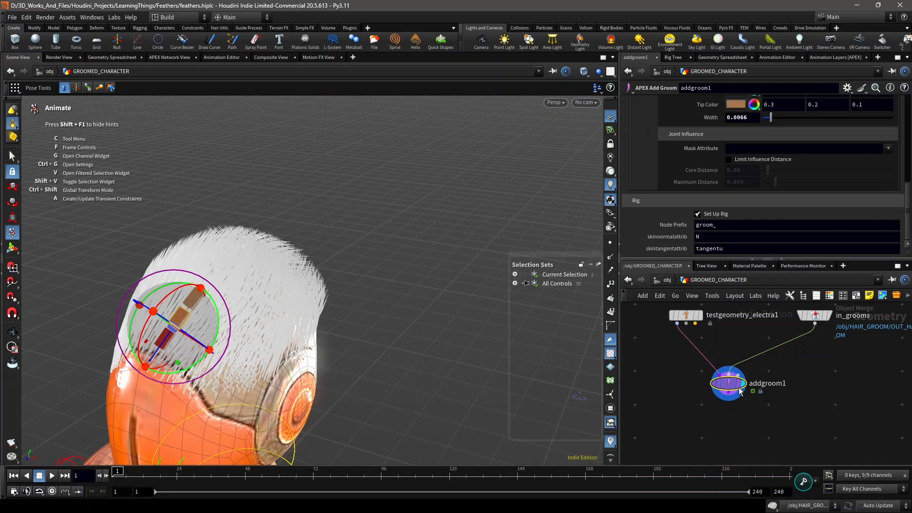
scroll(777, 388, "up", 1)
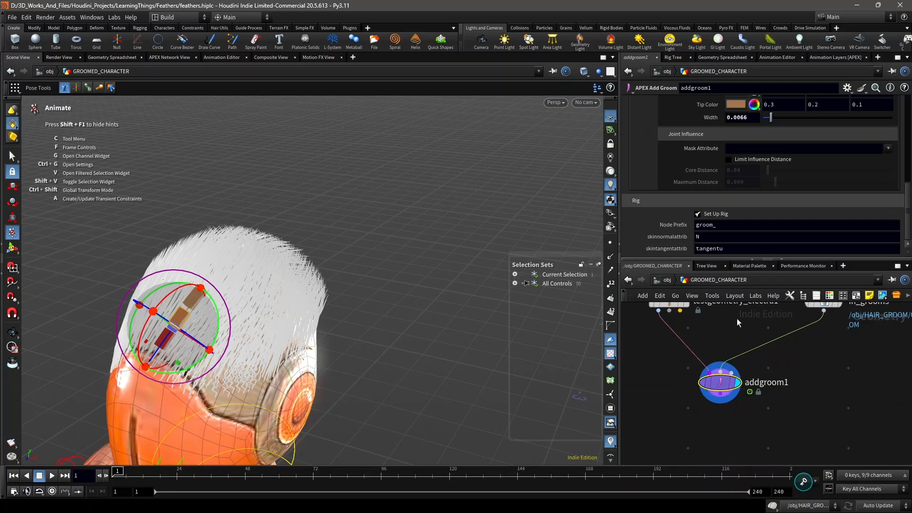
left_click(723, 226)
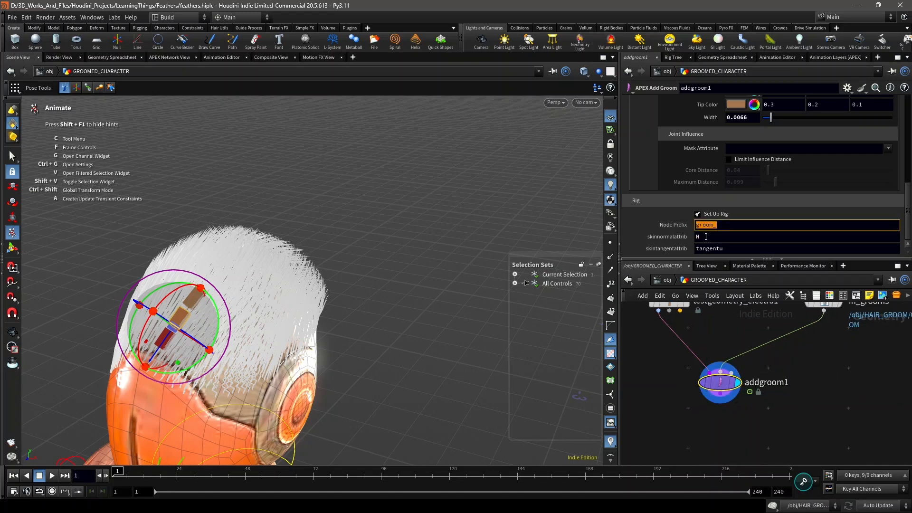
key("Tab")
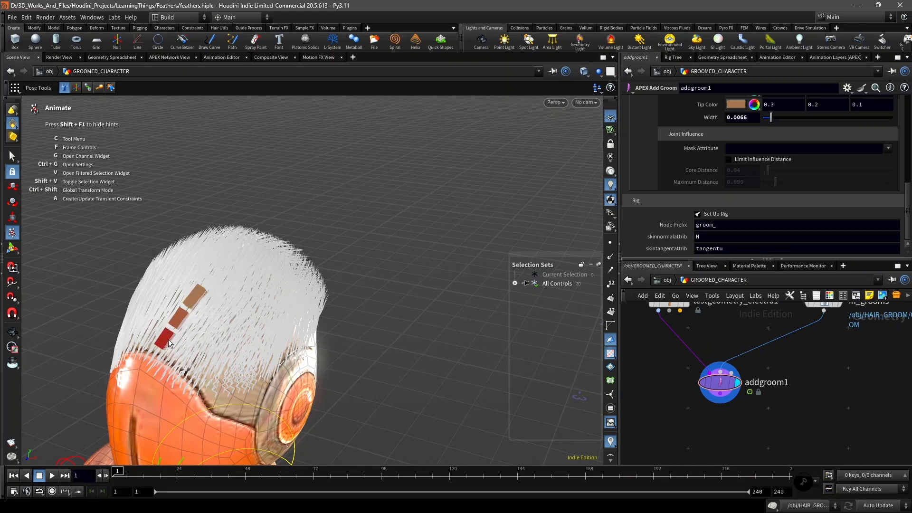
- Add an Unpack Folder node connected to addgroom1's output and display its result
left_click_drag(208, 394, 224, 375, "alt")
middle_click_drag(247, 394, 315, 363, "alt")
scroll(693, 398, "down", 3)
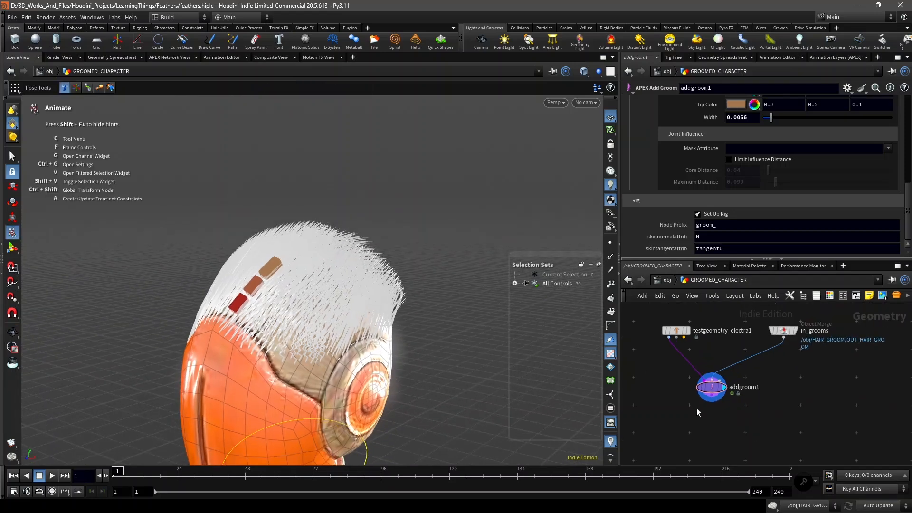
scroll(697, 408, "up", 3)
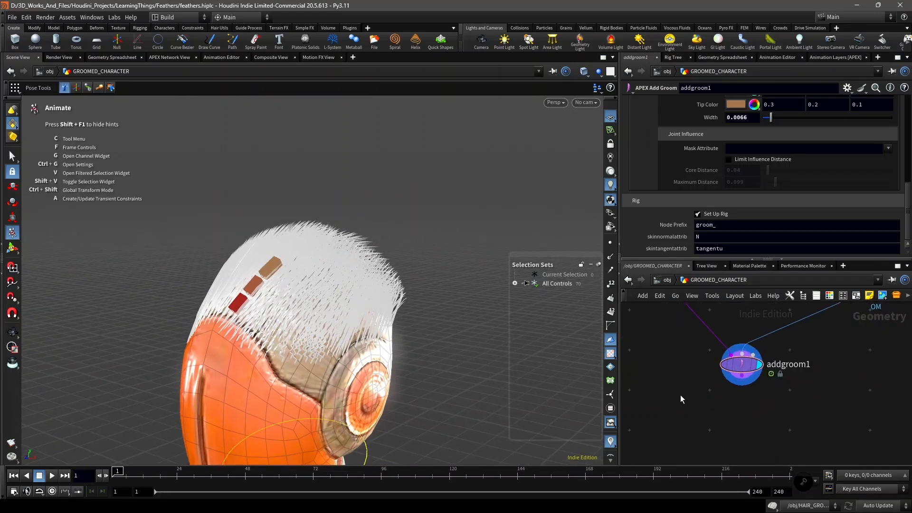
key("Tab")
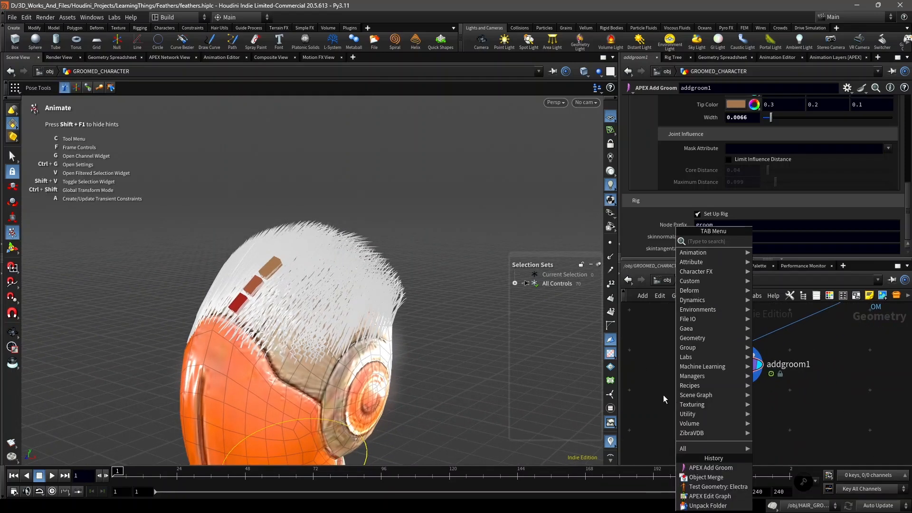
type("unpack fo")
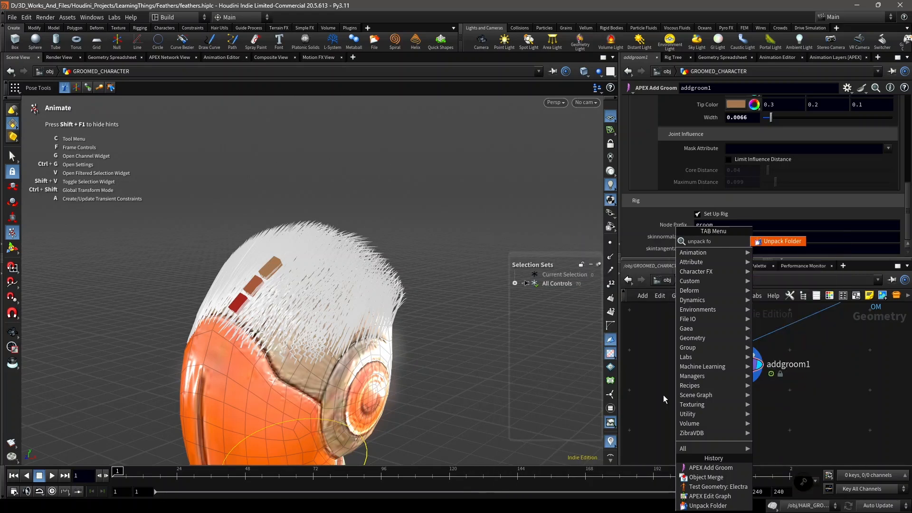
key("Return")
left_click(663, 395)
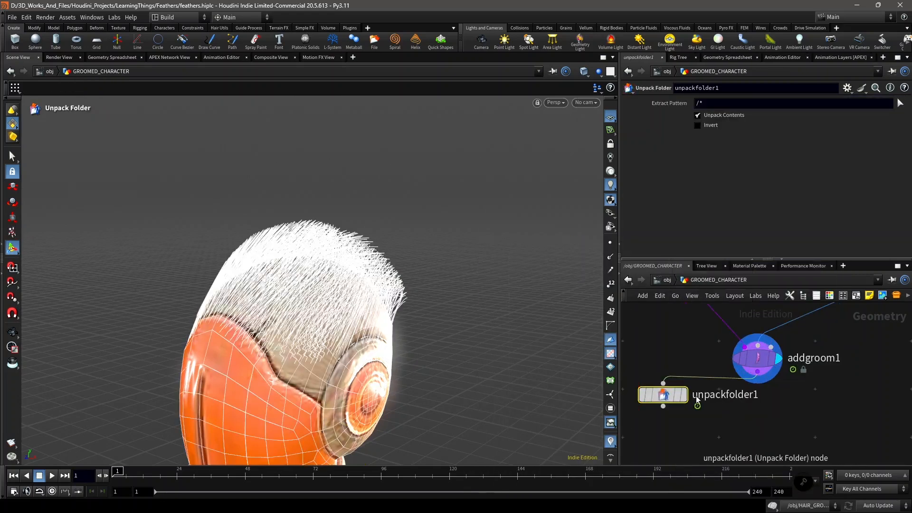
- Set the Unpack Folder node's Extract Pattern to /*.rig and frame the extracted rig graph in the viewport
left_click(870, 105)
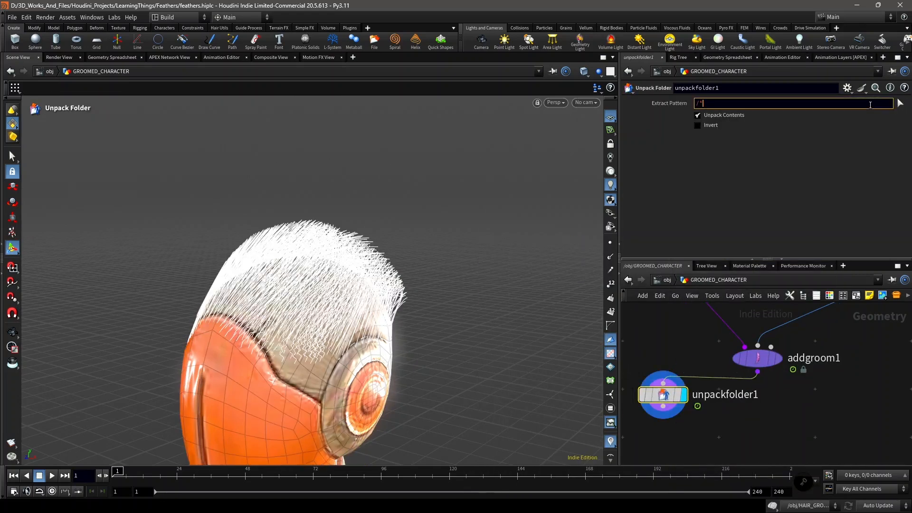
key("Return")
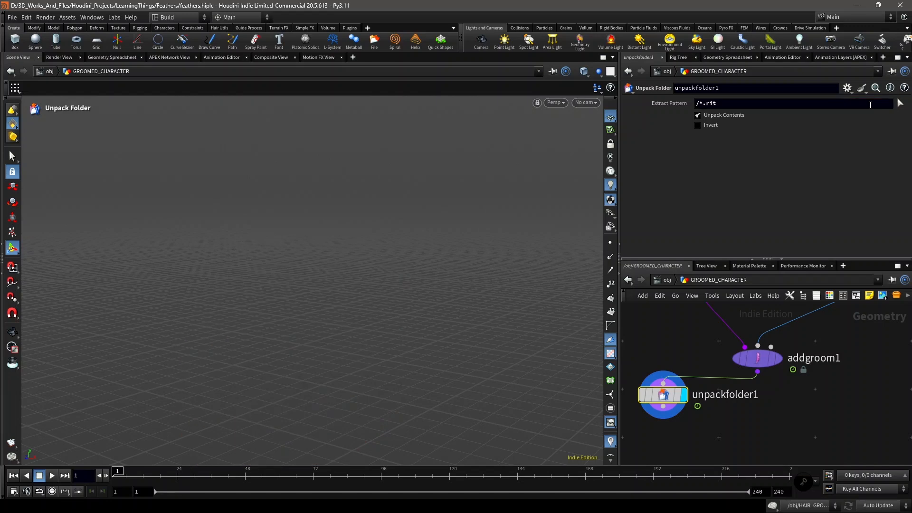
left_click(870, 105)
key("Return")
scroll(802, 394, "down", 2)
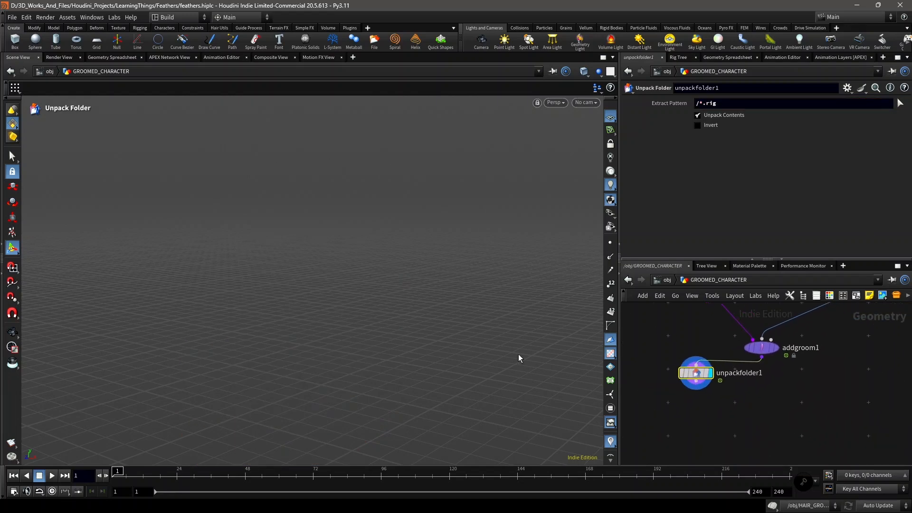
key("space+g")
left_click_drag(337, 316, 411, 334)
scroll(692, 416, "up", 3)
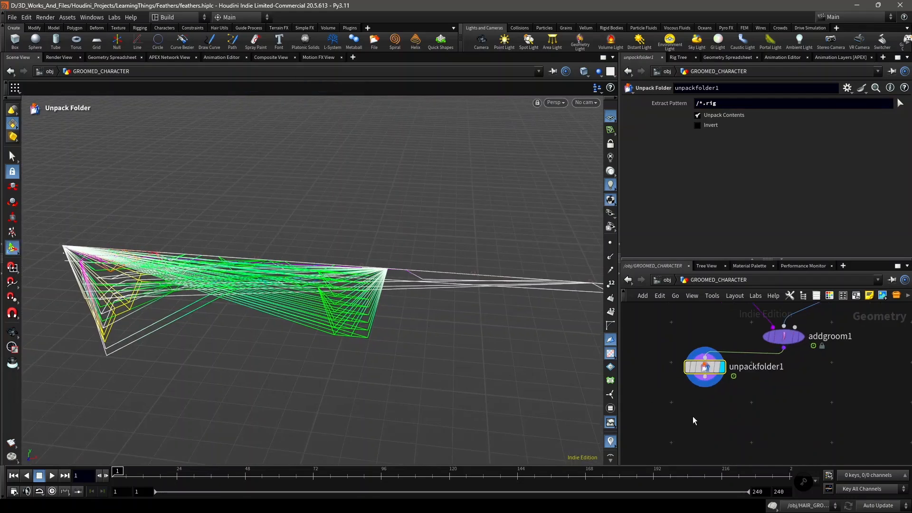
- Add an APEX Edit Graph node, connect it to unpackfolder1's output and display its result
key("Tab")
type("edit graph")
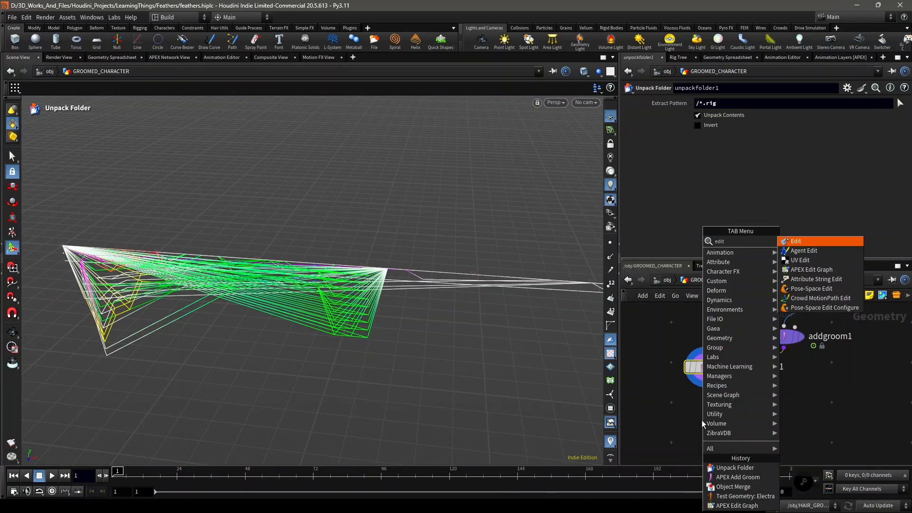
key("Return")
left_click(702, 420)
scroll(702, 420, "up", 3)
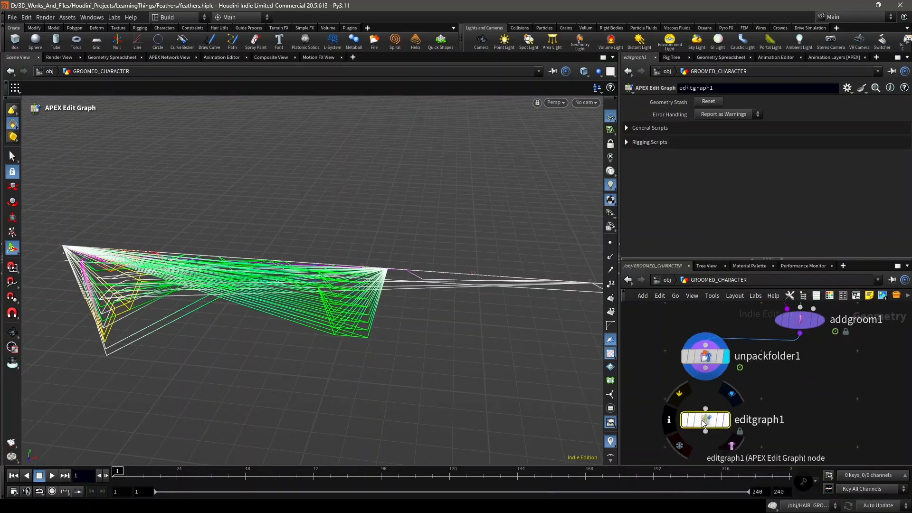
left_click(707, 346)
left_click(708, 403)
left_click(738, 420)
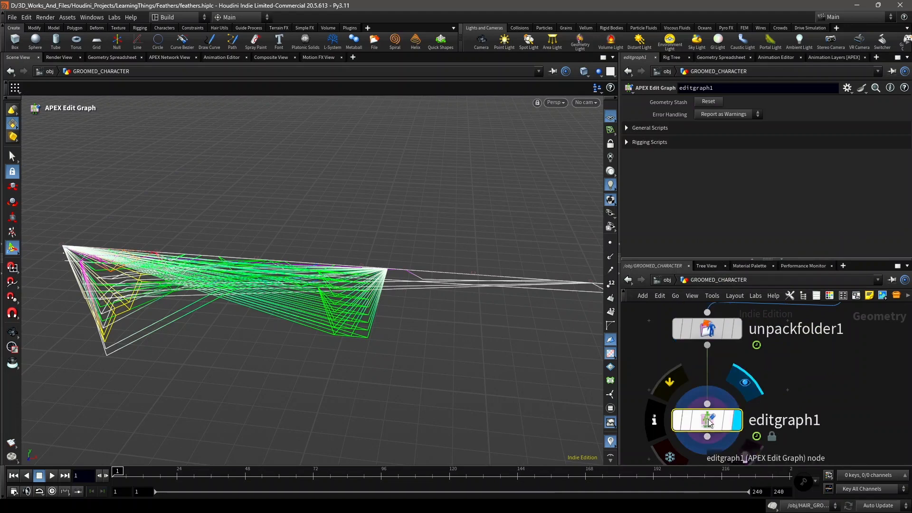
- Show editgraph1's rig graph in the APEX Network View and locate that view among the Animation pane types
left_click(170, 57)
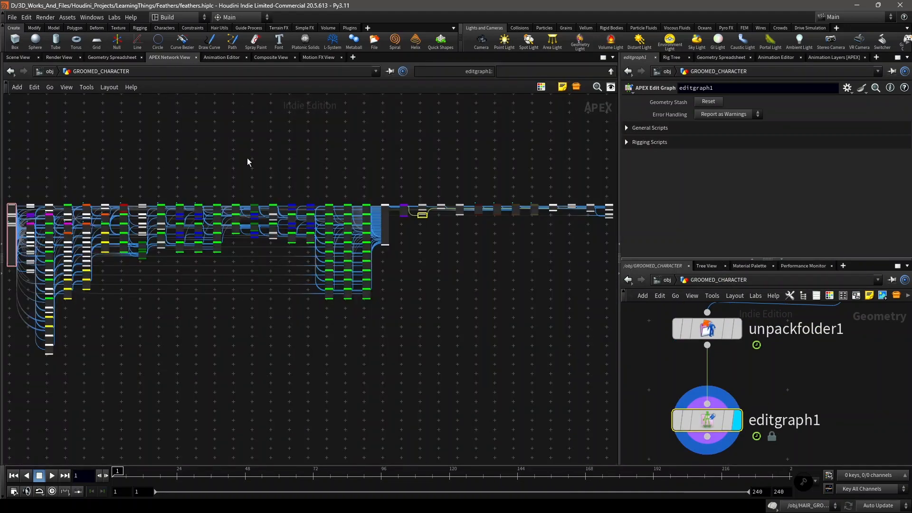
left_click(352, 57)
mouse_move(387, 78)
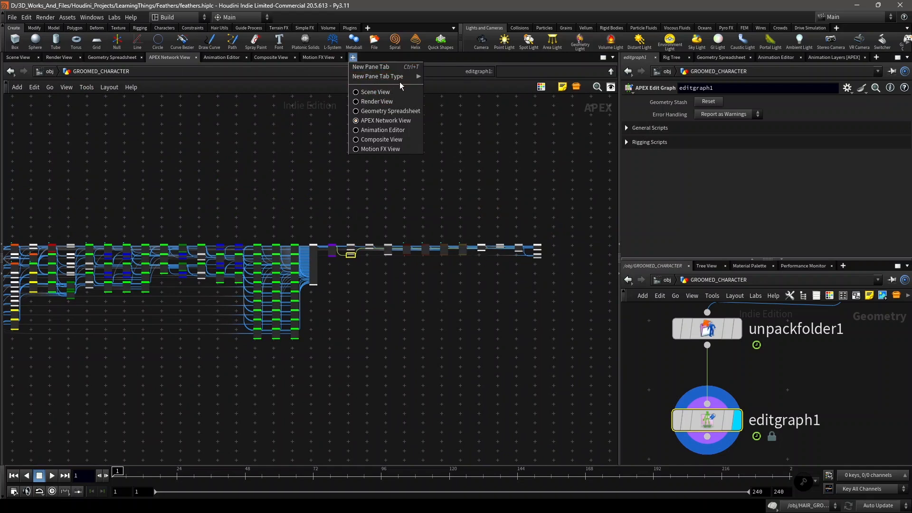
mouse_move(452, 214)
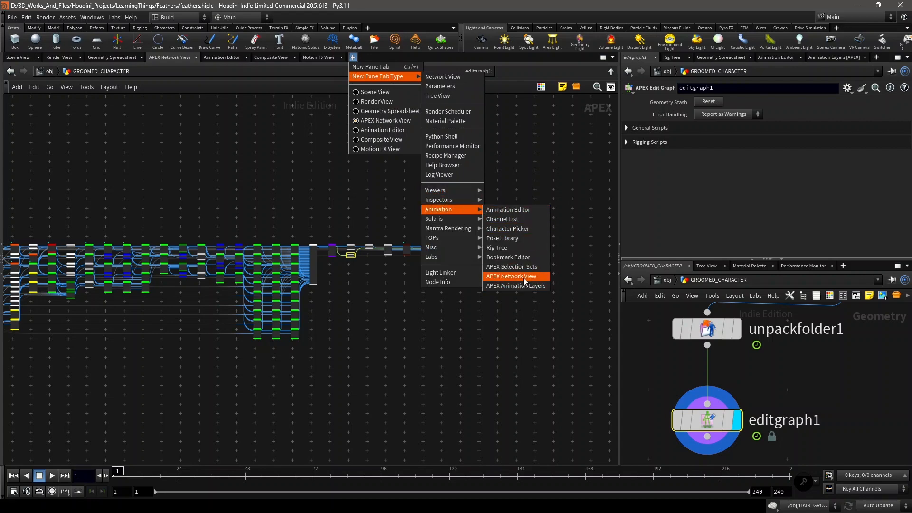
left_click(391, 362)
- Examine the TransformObject nodes hair_0_0 through hair_0_3 and their feather, root and tip tags in the rig graph
scroll(363, 284, "up", 3)
middle_click_drag(361, 284, 210, 360)
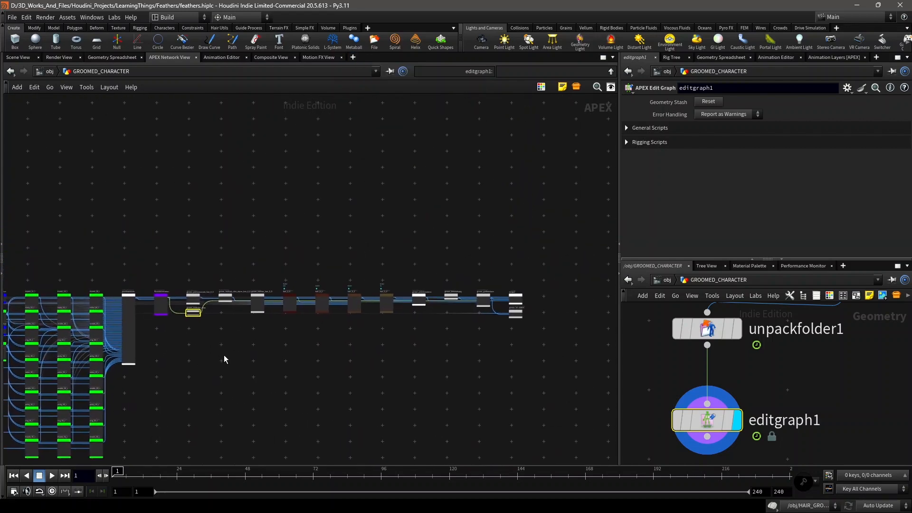
scroll(306, 336, "up", 2)
scroll(317, 337, "up", 3)
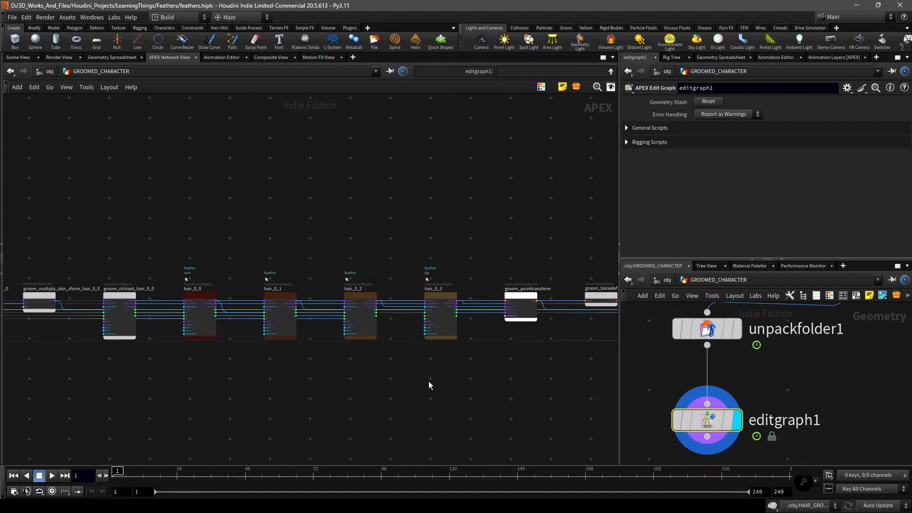
left_click_drag(434, 383, 202, 258)
scroll(381, 375, "down", 2)
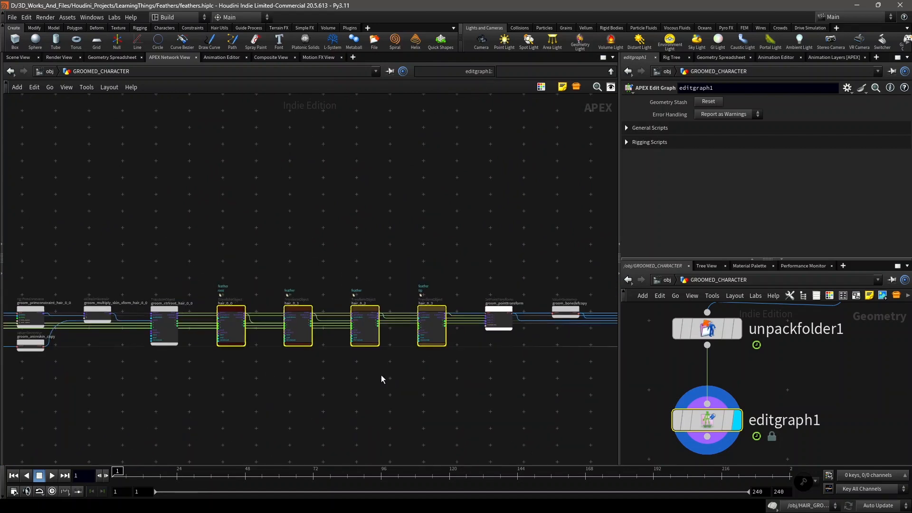
scroll(272, 363, "up", 4)
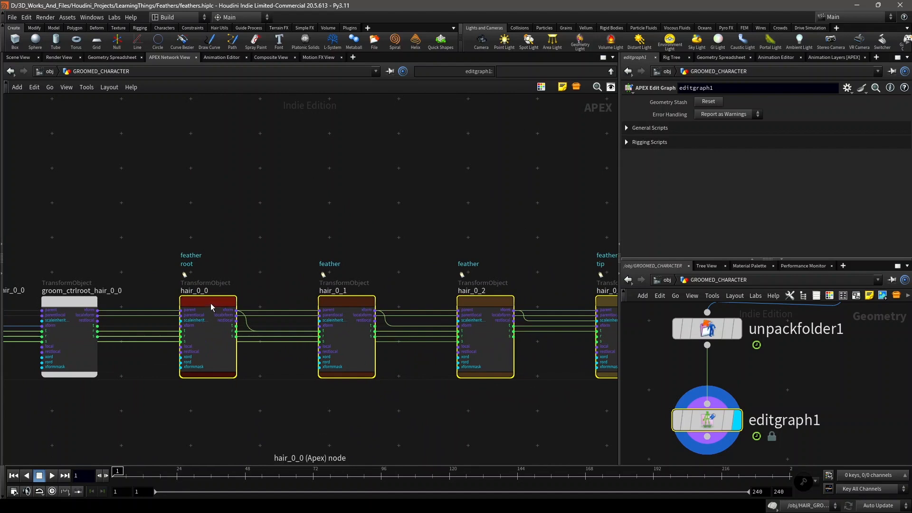
middle_click_drag(279, 297, 205, 299)
scroll(281, 295, "up", 2)
middle_click_drag(41, 306, 154, 306)
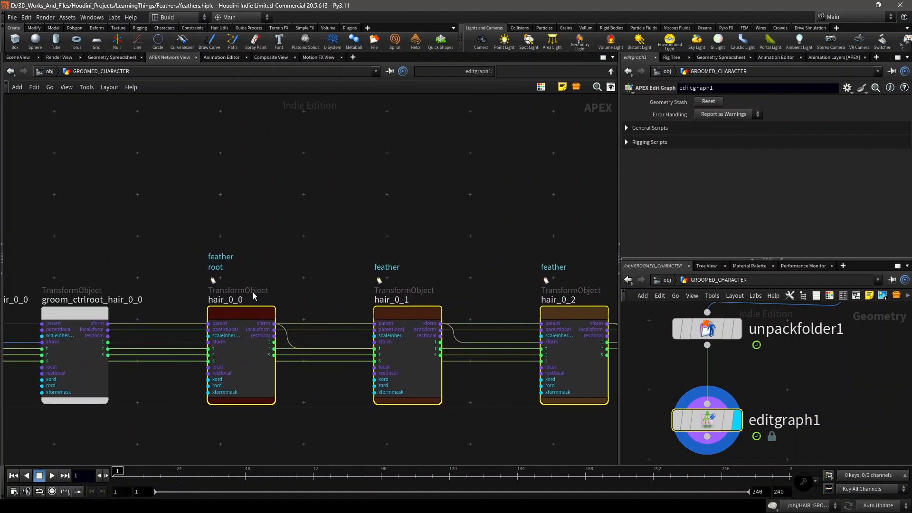
scroll(290, 301, "down", 2)
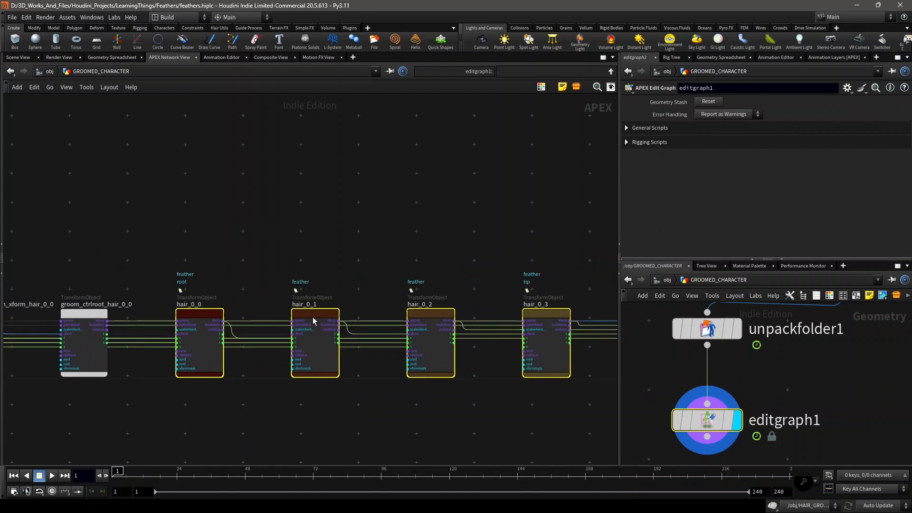
scroll(700, 384, "down", 2)
- Review addgroom1's Joints settings, including the name prefix and the control group's joint properties
middle_click_drag(734, 380, 670, 420)
left_click(738, 350)
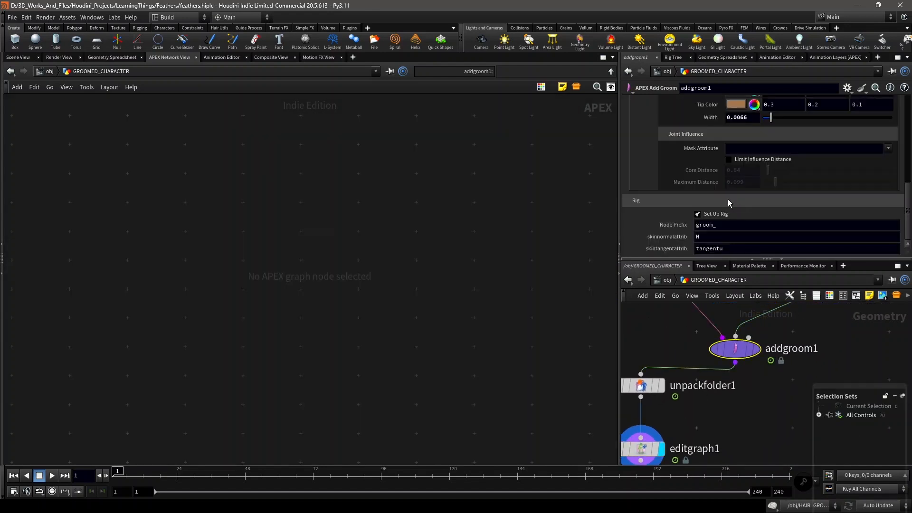
scroll(728, 199, "up", 5)
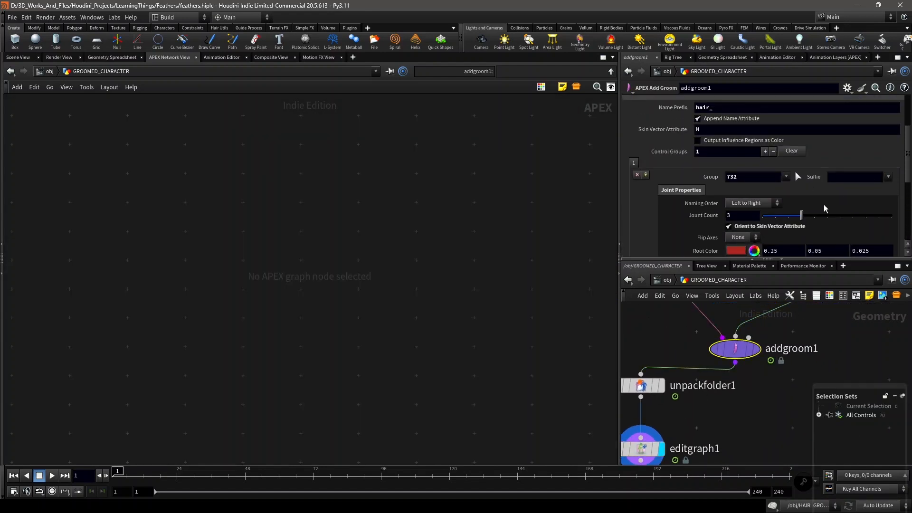
scroll(825, 209, "down", 2)
scroll(717, 175, "up", 4)
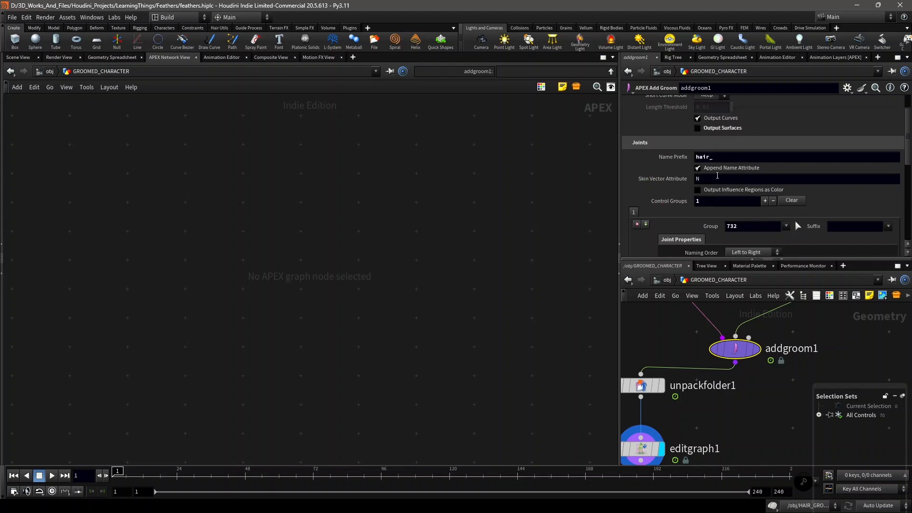
scroll(750, 389, "down", 2)
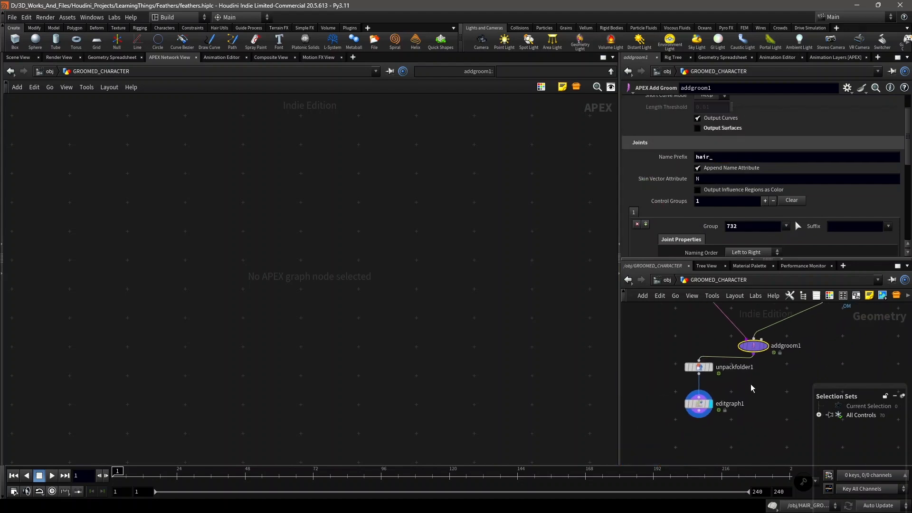
scroll(751, 388, "up", 2)
- Return to editgraph1's rig graph and move the groom_primconstraint_hair_0_0 node up, clear of the wires crossing it
left_click(694, 405)
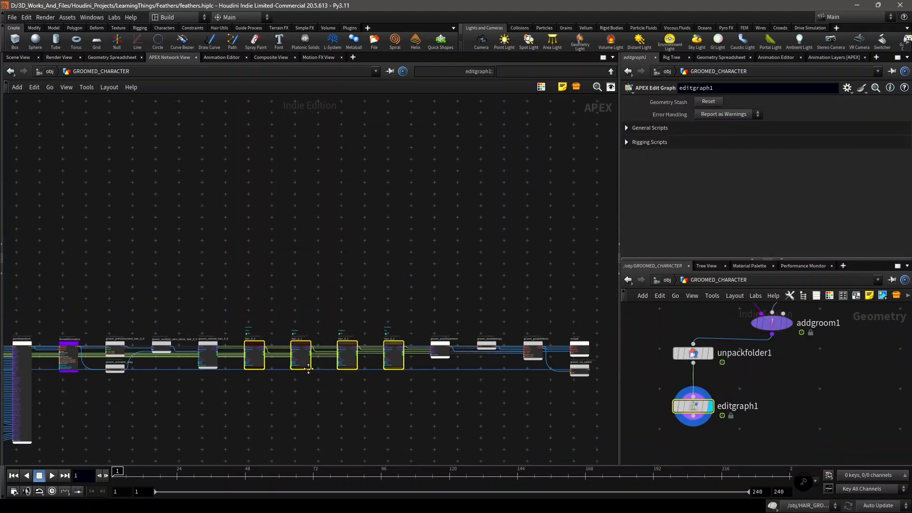
middle_click_drag(308, 368, 434, 351)
scroll(316, 335, "up", 3)
middle_click_drag(266, 346, 287, 369)
scroll(238, 323, "up", 2)
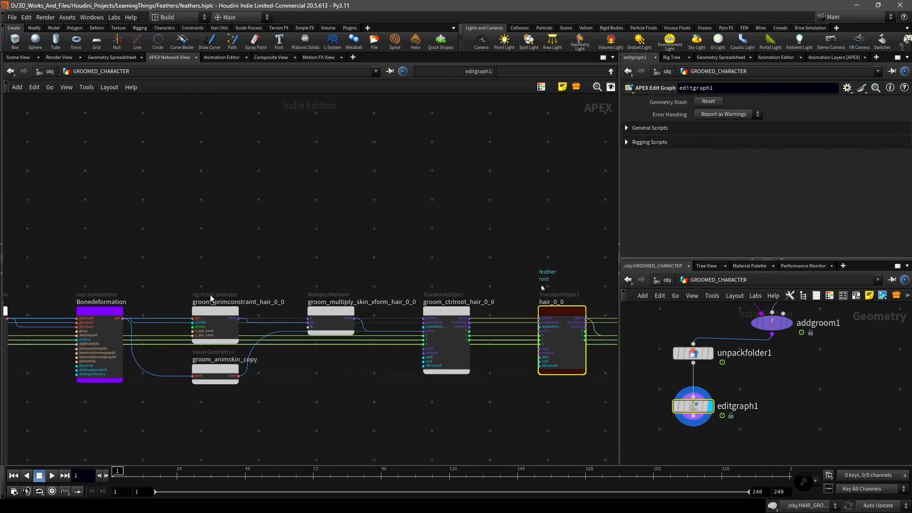
scroll(210, 294, "up", 2)
left_click_drag(217, 309, 218, 284)
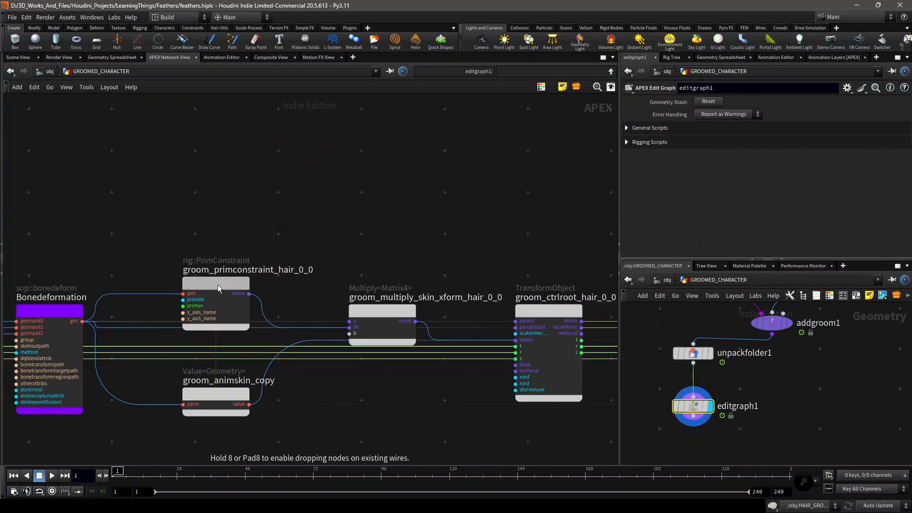
- Follow the connections from the prim constraint through groom_multiply_skin_xform_hair_0_0 to groom_ctrlroot_hair_0_0
scroll(287, 290, "up", 1)
middle_click_drag(287, 294, 253, 284)
scroll(278, 297, "down", 1)
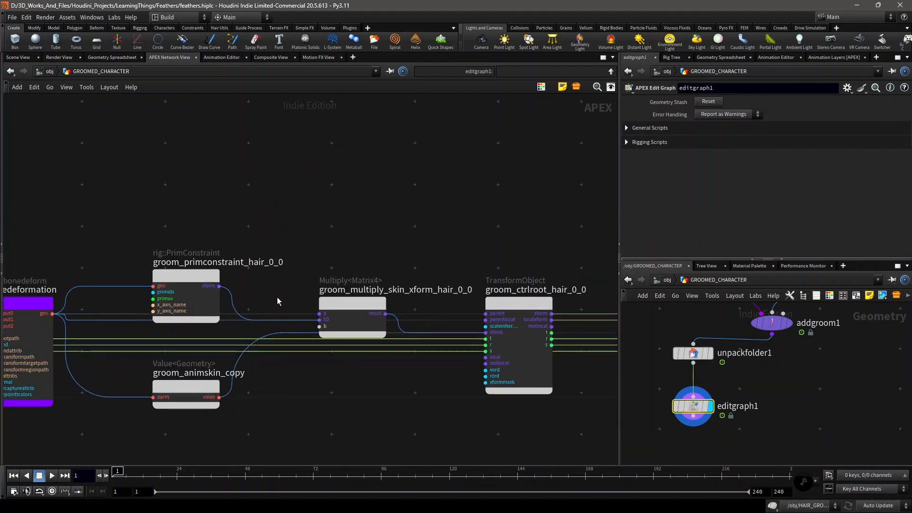
scroll(275, 297, "down", 3)
middle_click_drag(358, 354, 327, 367)
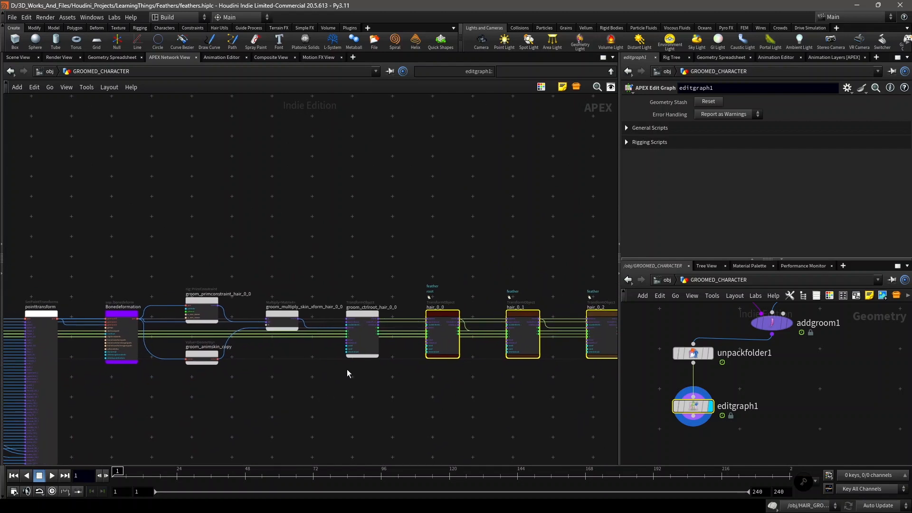
scroll(693, 410, "down", 1)
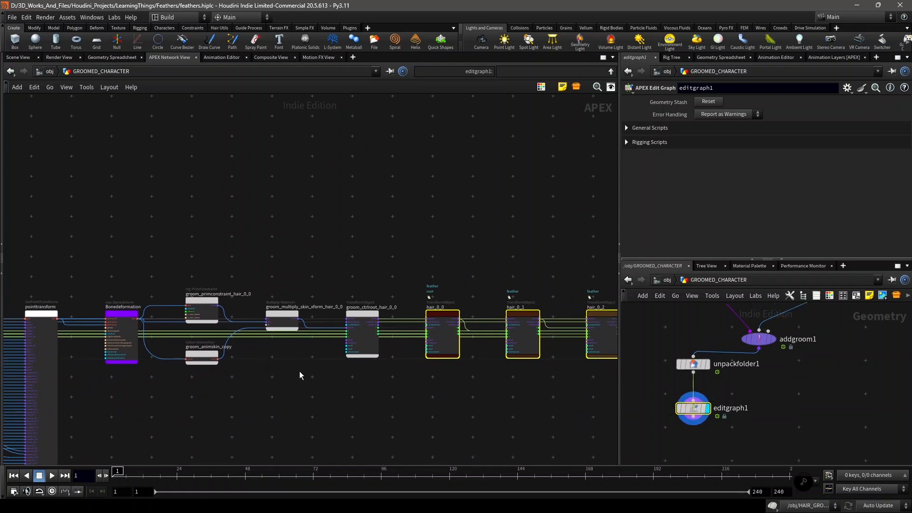
- Show the parameters of groom_primconstraint_hair_0_0 and inspect its primidx, primuv and axis name values
middle_click_drag(274, 345, 315, 367)
scroll(326, 352, "up", 2)
scroll(184, 313, "up", 2)
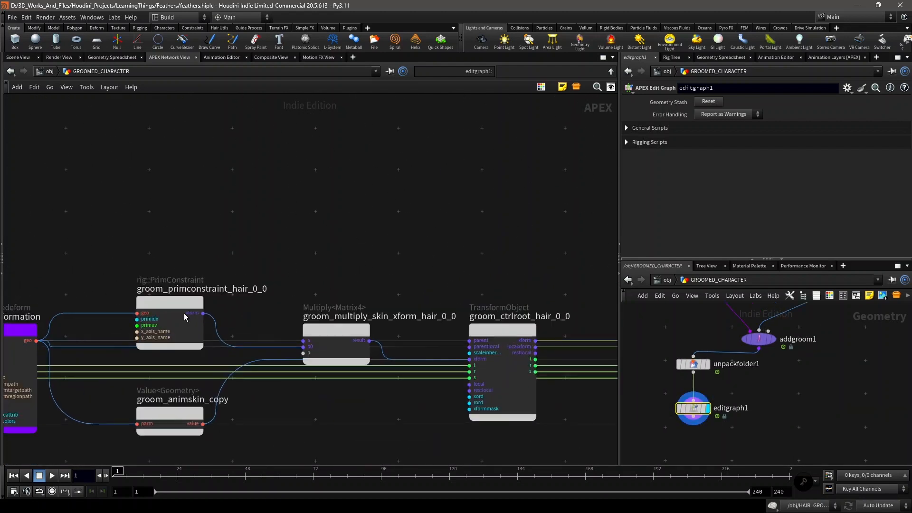
left_click(177, 303)
key("p")
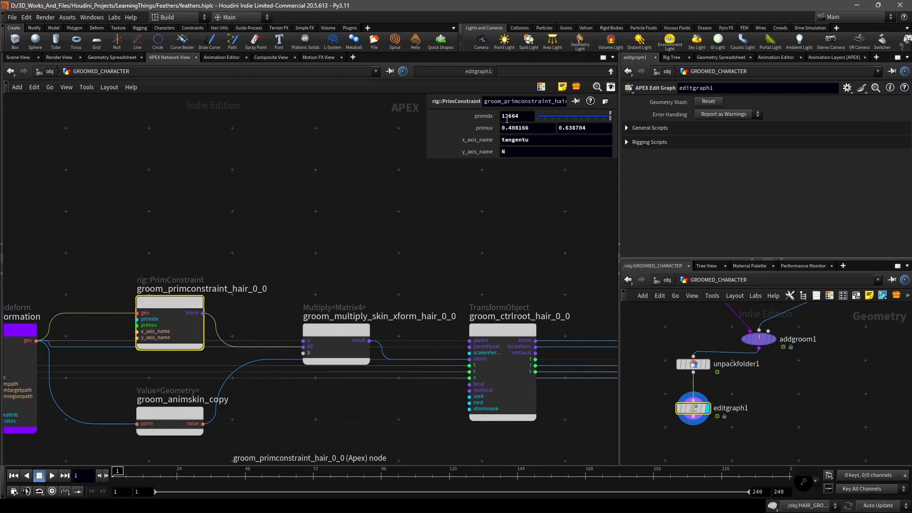
left_click_drag(535, 142, 482, 153)
left_click(463, 221)
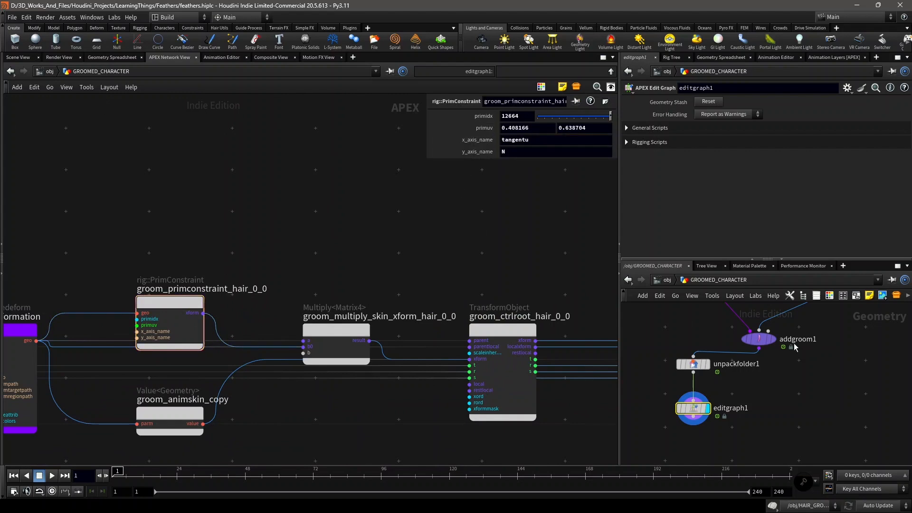
- Check addgroom1's control group joint properties and return to editgraph1
left_click(760, 339)
scroll(769, 213, "down", 8)
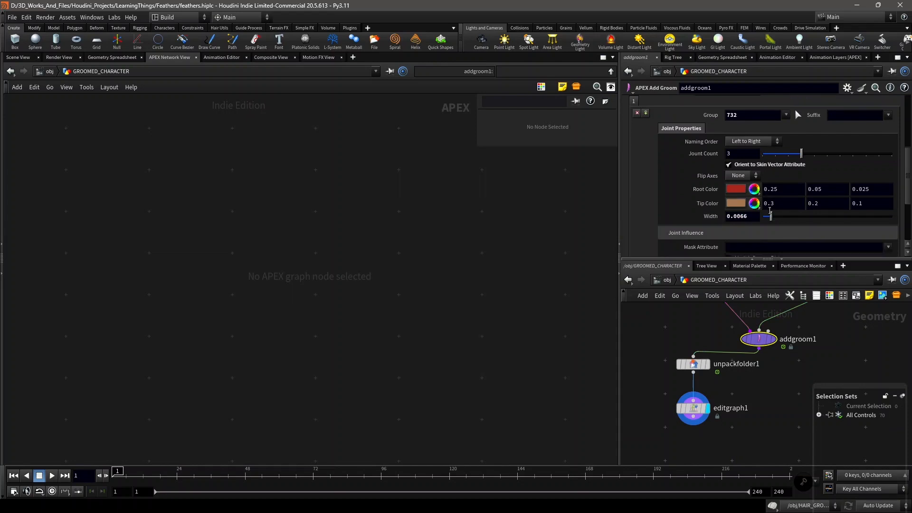
left_click(693, 408)
- Inspect the parameters and connections of the groom_ctrlroot_hair_0_0 TransformObject node
middle_click_drag(485, 330, 417, 320)
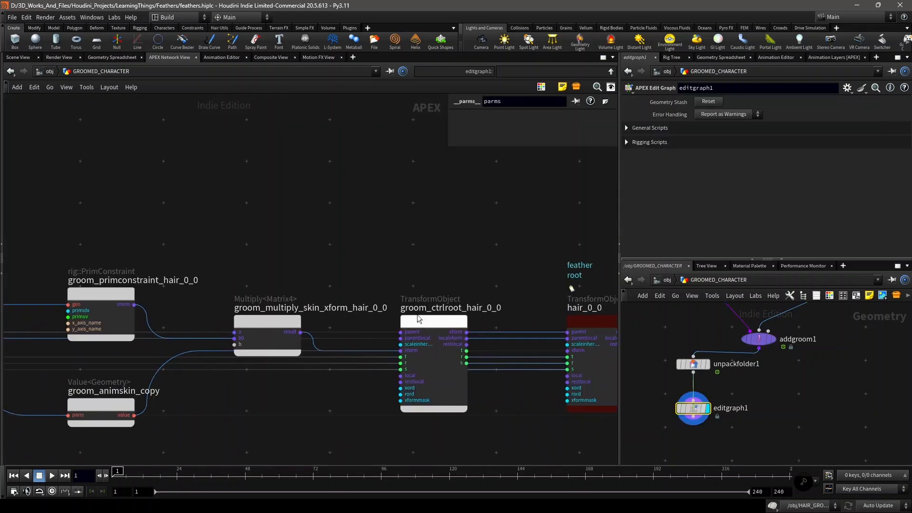
scroll(370, 349, "down", 2)
middle_click_drag(378, 348, 319, 358)
scroll(319, 358, "up", 2)
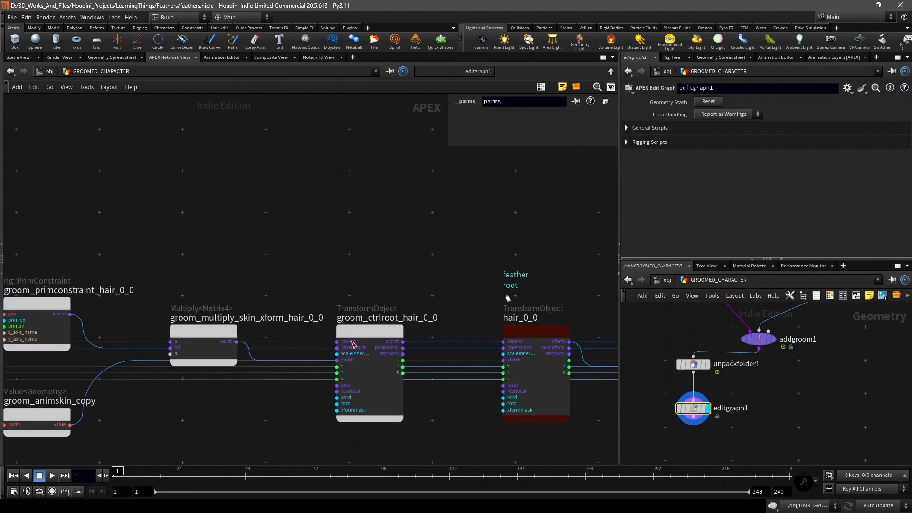
left_click(364, 332)
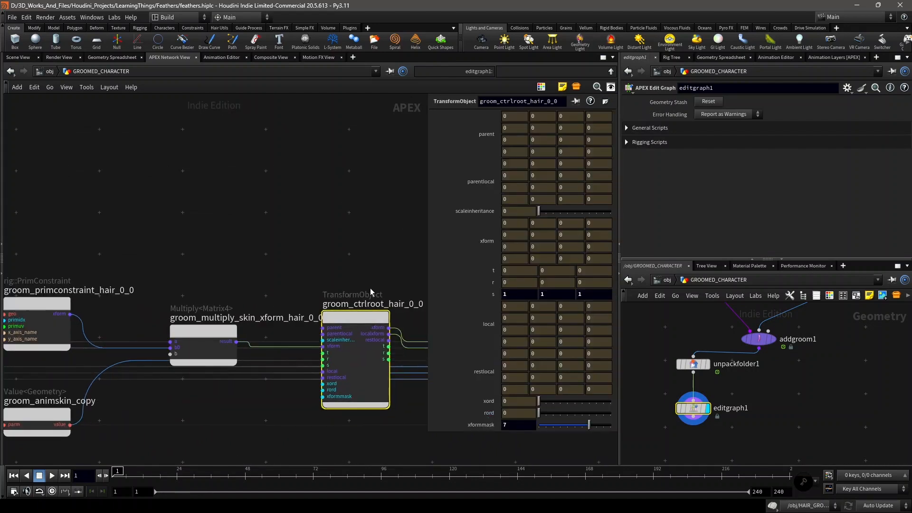
middle_click_drag(374, 338, 272, 309)
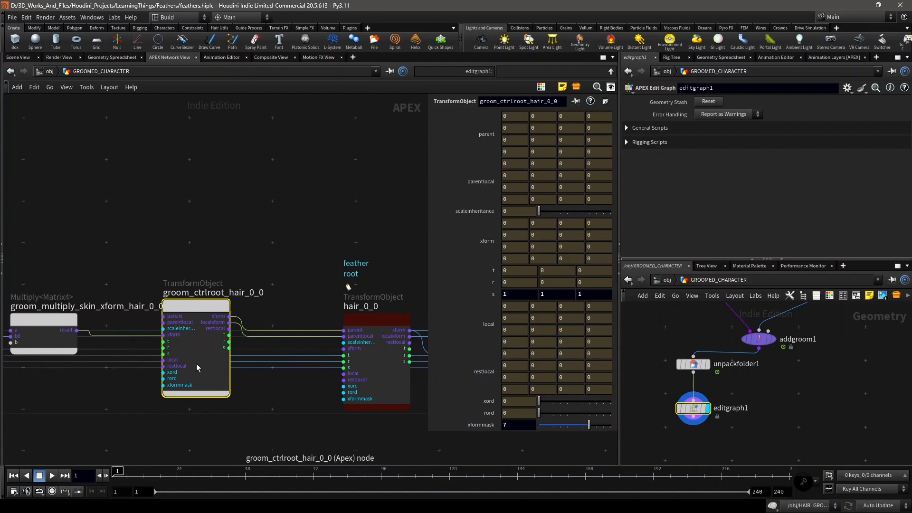
- Move the groom_ctrlroot_hair_0_0 and hair_0_0 nodes up, out of the row, to separate their wires
left_click_drag(197, 361, 243, 287)
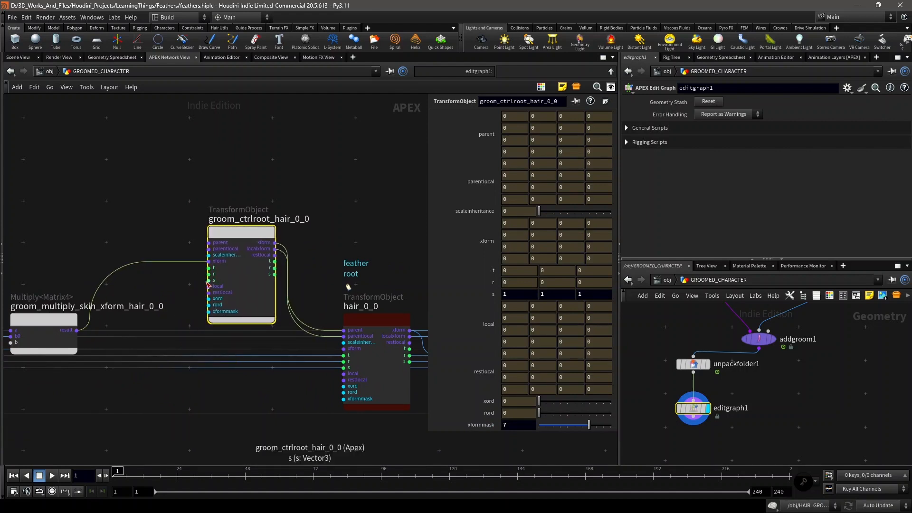
scroll(304, 297, "down", 3)
middle_click_drag(255, 285, 217, 288)
scroll(288, 332, "up", 3)
left_click_drag(318, 303, 343, 242)
- Trace hair_0_0's incoming wires back to the start of the rig graph and return to the hair nodes
scroll(294, 312, "down", 6)
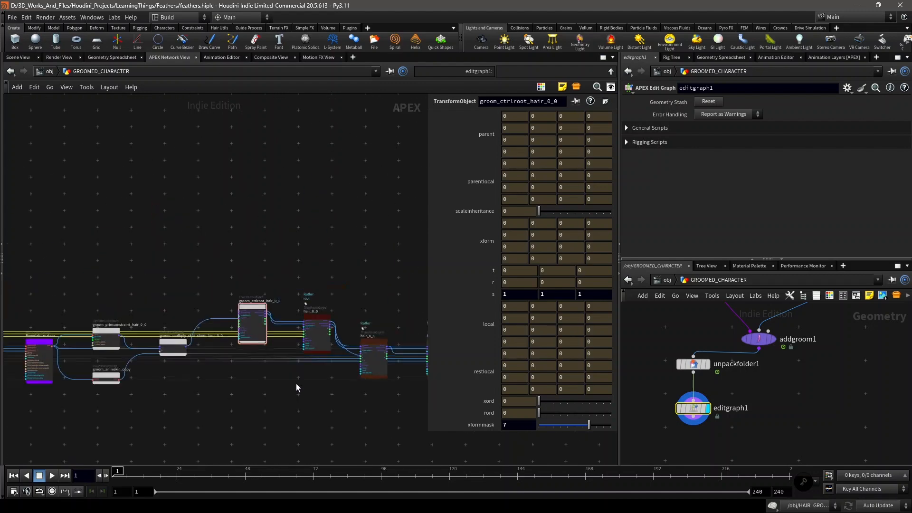
scroll(193, 409, "down", 3)
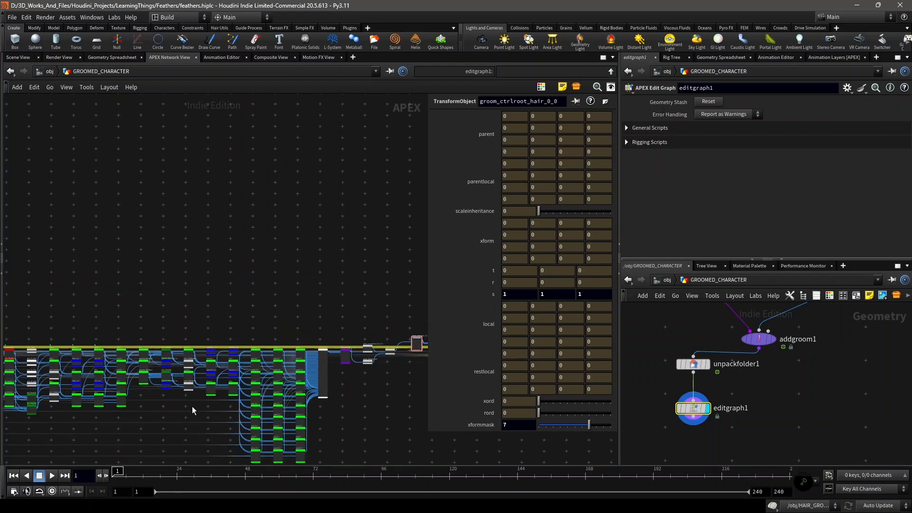
middle_click_drag(193, 412, 356, 399)
scroll(43, 392, "up", 4)
scroll(48, 393, "down", 5)
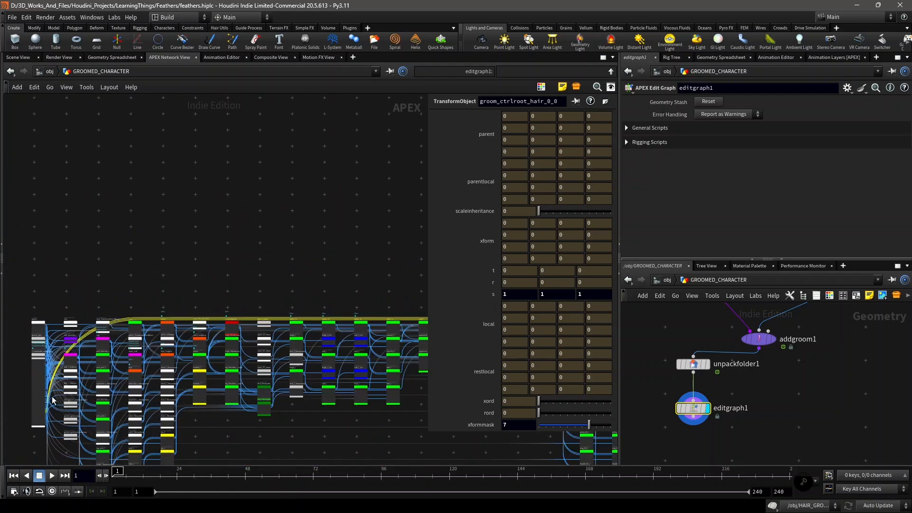
middle_click_drag(340, 443, 286, 350)
scroll(286, 350, "up", 2)
right_click_drag(235, 313, 269, 381)
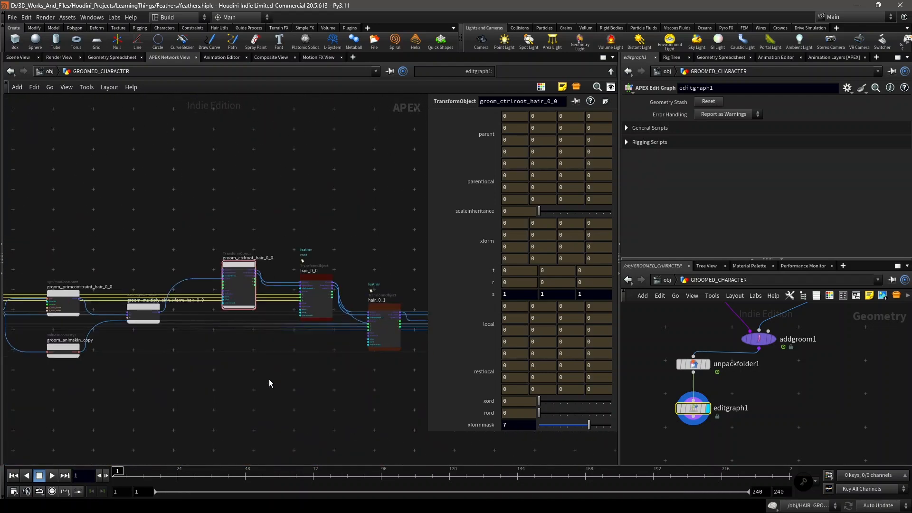
- Inspect hair_0_0's parameters and follow its wires through the hair_0_1 to hair_0_3 nodes and the groom deform nodes to the output
left_click(240, 264)
right_click_drag(254, 263, 234, 268)
left_click(282, 268)
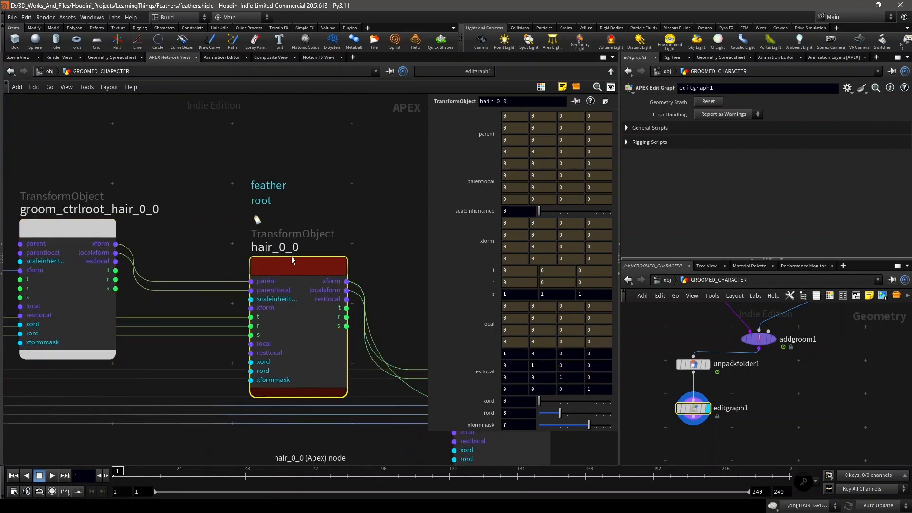
scroll(339, 249, "down", 6)
middle_click_drag(418, 272, 261, 295)
key("p")
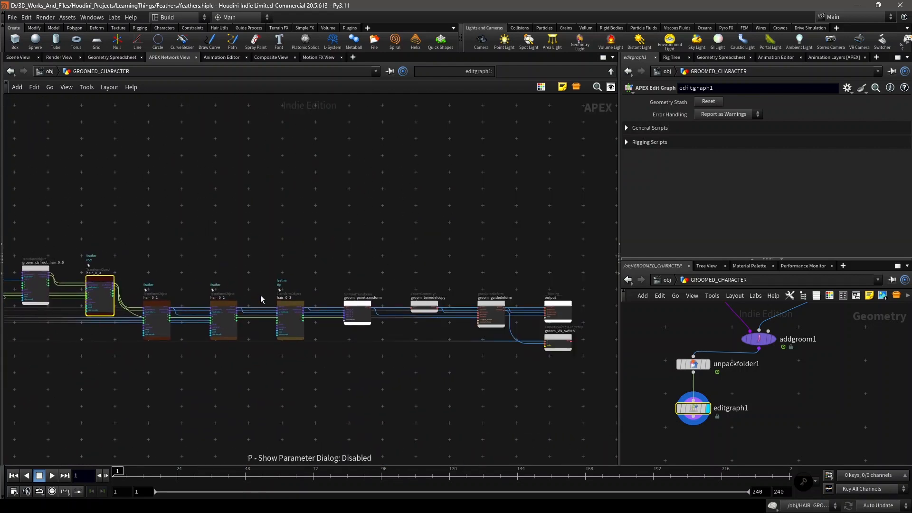
scroll(373, 306, "up", 4)
scroll(349, 294, "down", 1)
scroll(349, 294, "down", 1)
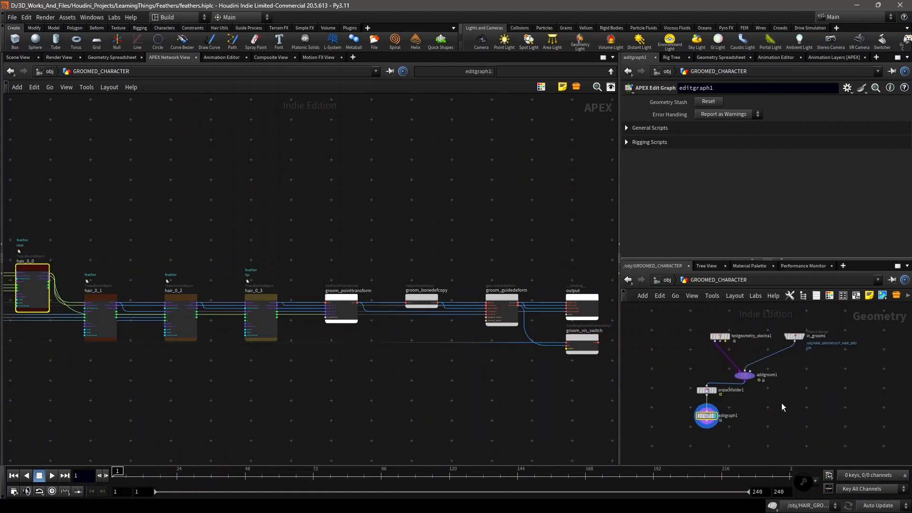
middle_click_drag(409, 316, 367, 341)
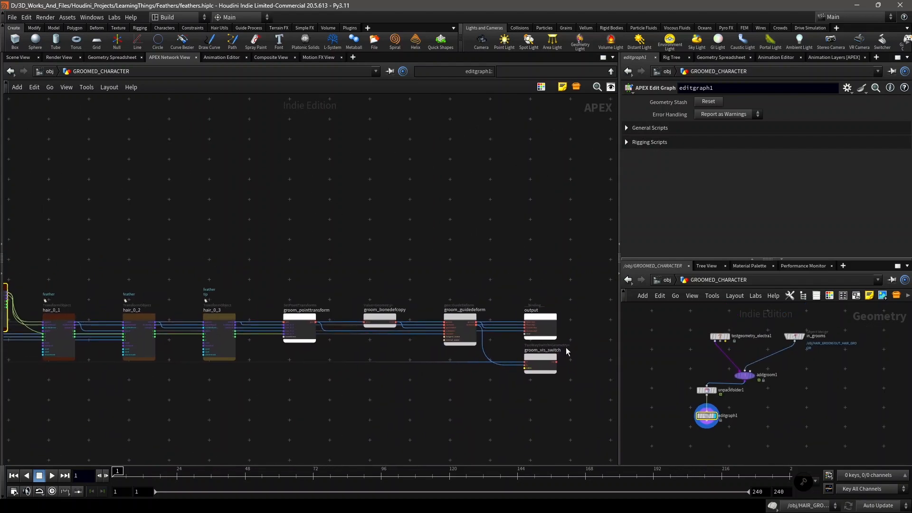
- Return to the 3D scene and delete the unpackfolder1 and editgraph1 nodes
left_click(19, 57)
middle_click_drag(707, 438, 695, 412)
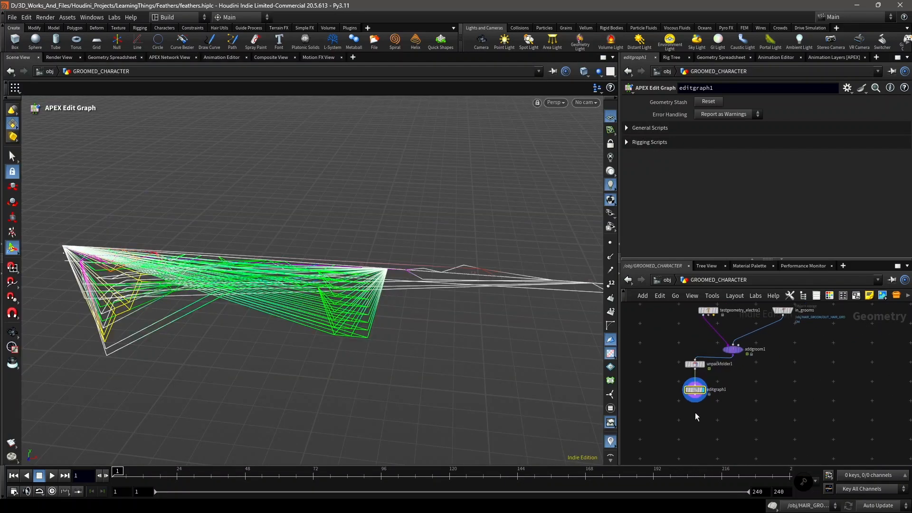
left_click(696, 364, "shift")
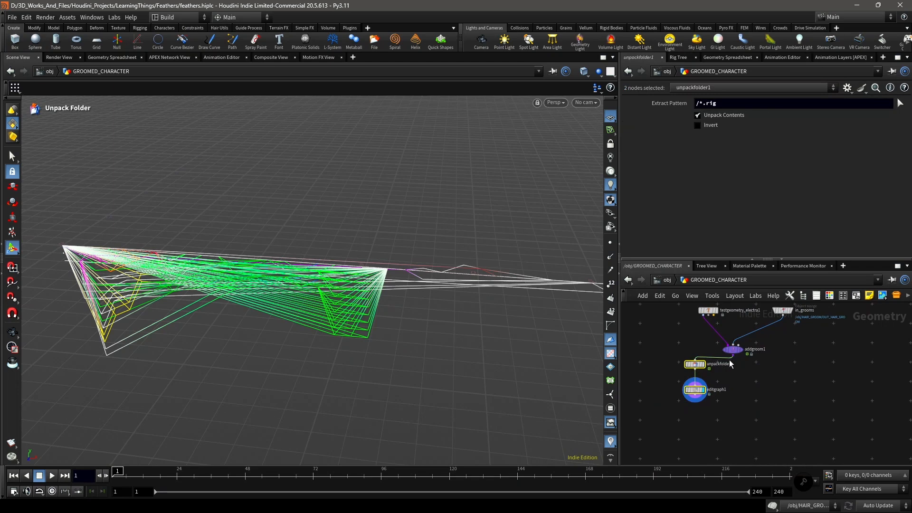
key("Delete")
scroll(716, 393, "up", 3)
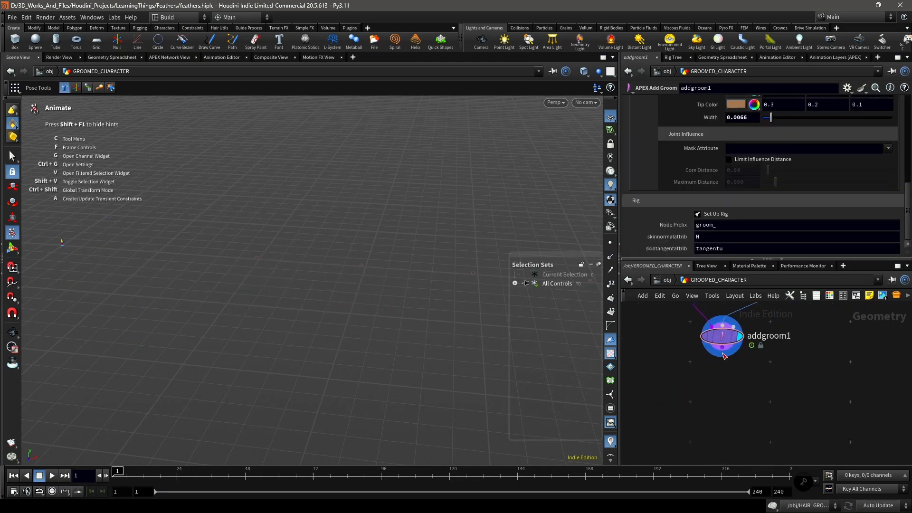
- Add an APEX Scene Add Character node below addgroom1 and wire addgroom1 into its second input
left_click(723, 354)
left_click(755, 398)
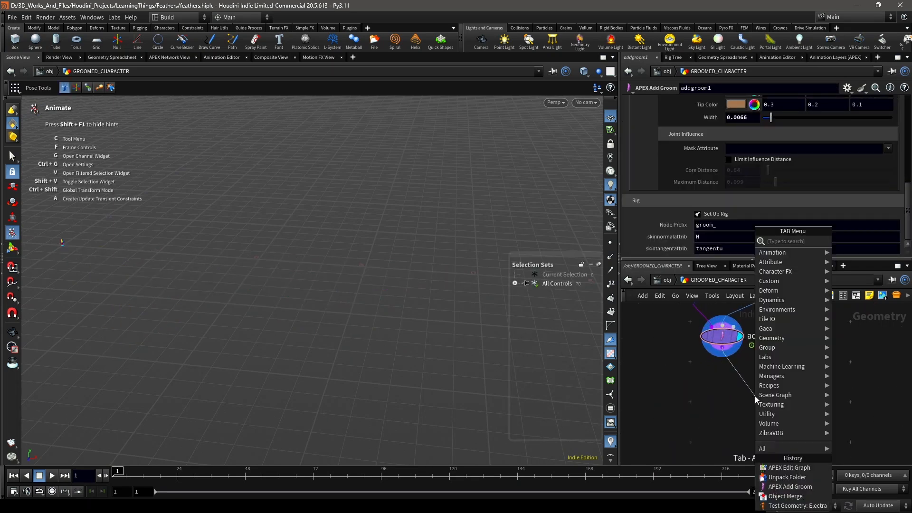
type("apex sce")
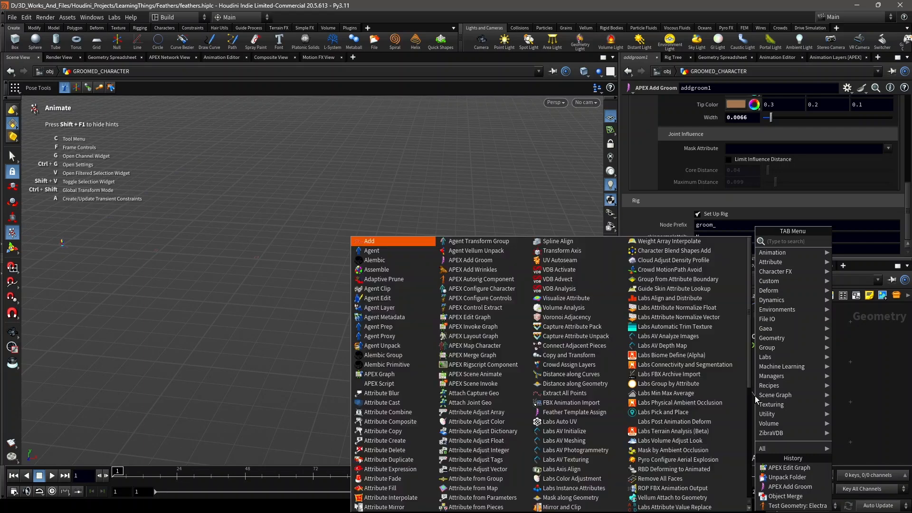
key("Down")
key("Down")
key("Down")
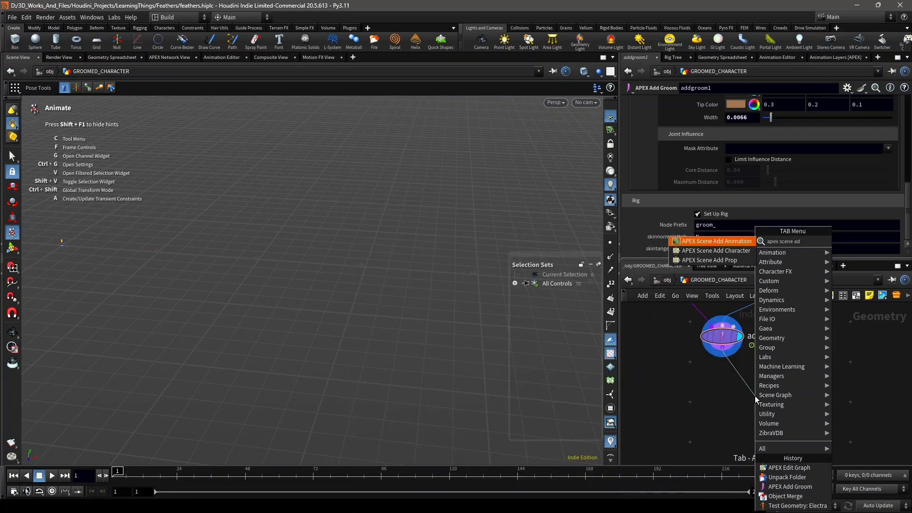
key("Return")
scroll(755, 396, "up", 3)
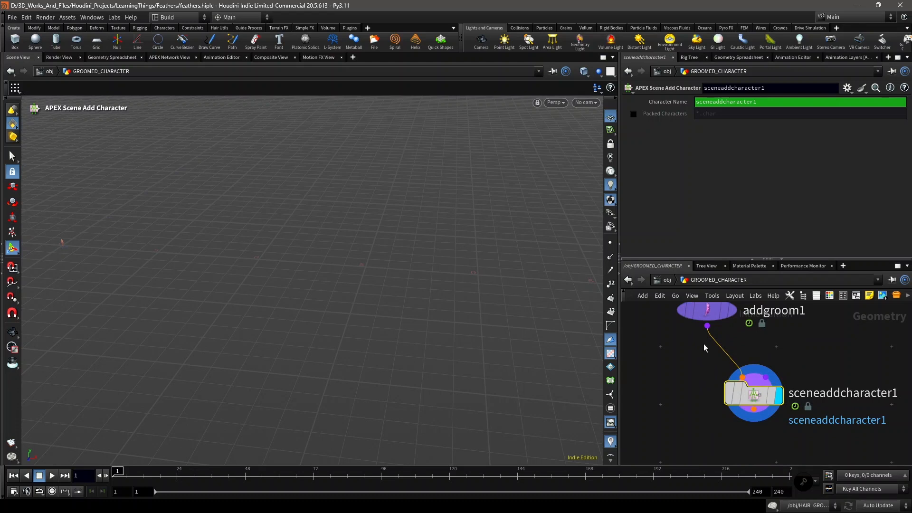
scroll(808, 394, "down", 3)
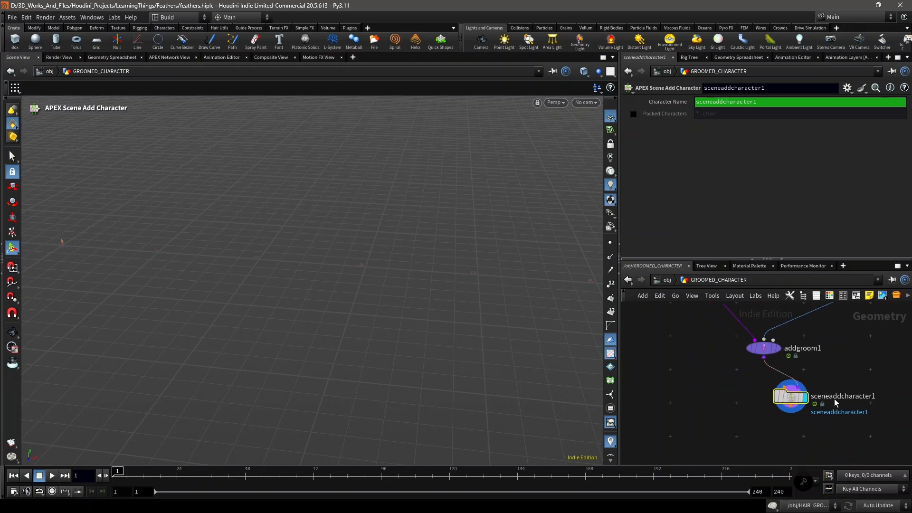
- Rename the APEX Scene Add Character node as electra
double_click(815, 389)
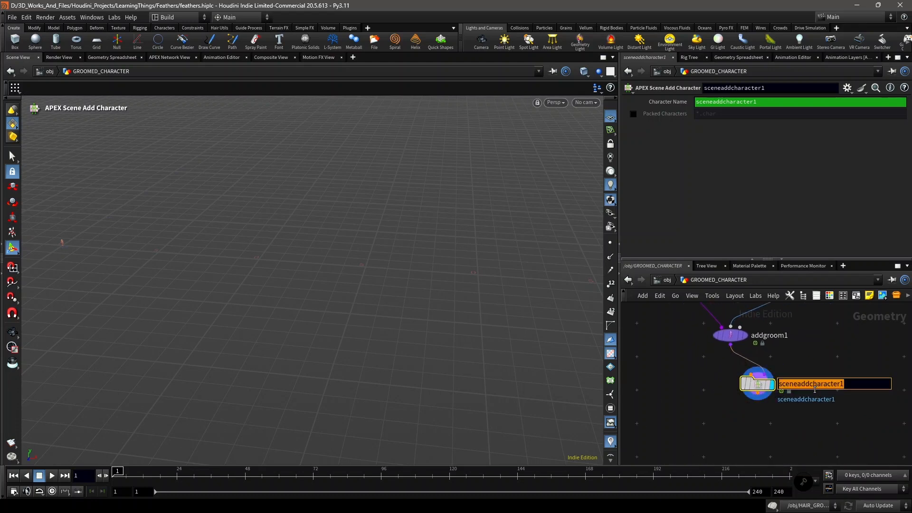
type("electra")
key("Return")
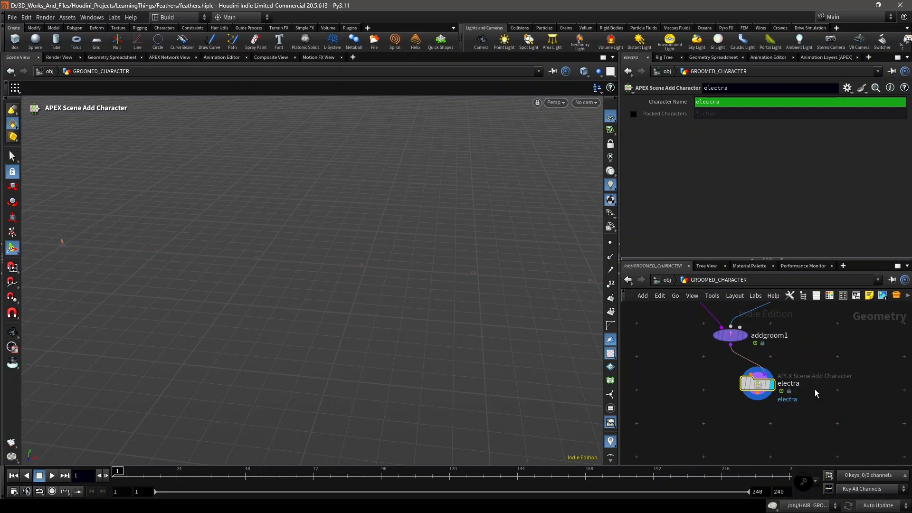
- Add an APEX Scene Animate node below electra, wire electra into it and display it
scroll(756, 416, "up", 3)
key("Tab")
type("scenea")
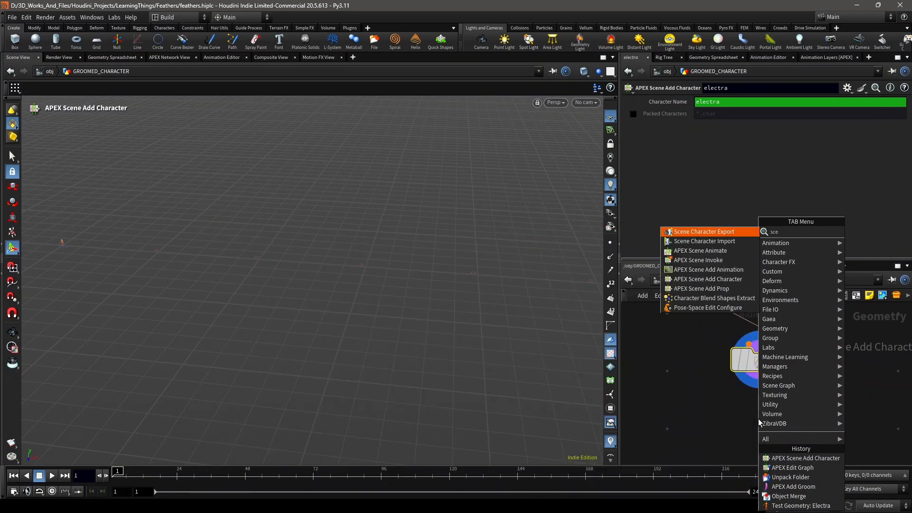
key("Return")
left_click(758, 418)
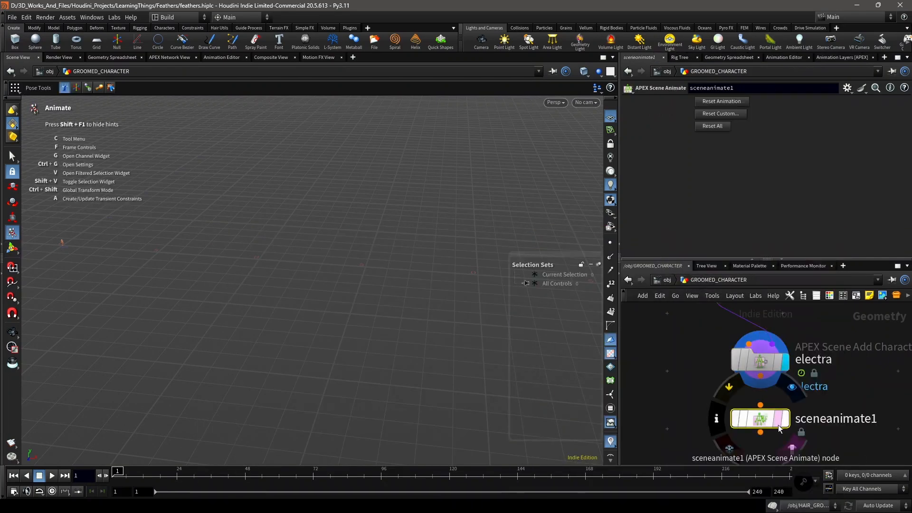
scroll(758, 418, "up", 2)
left_click(762, 361)
left_click(800, 421)
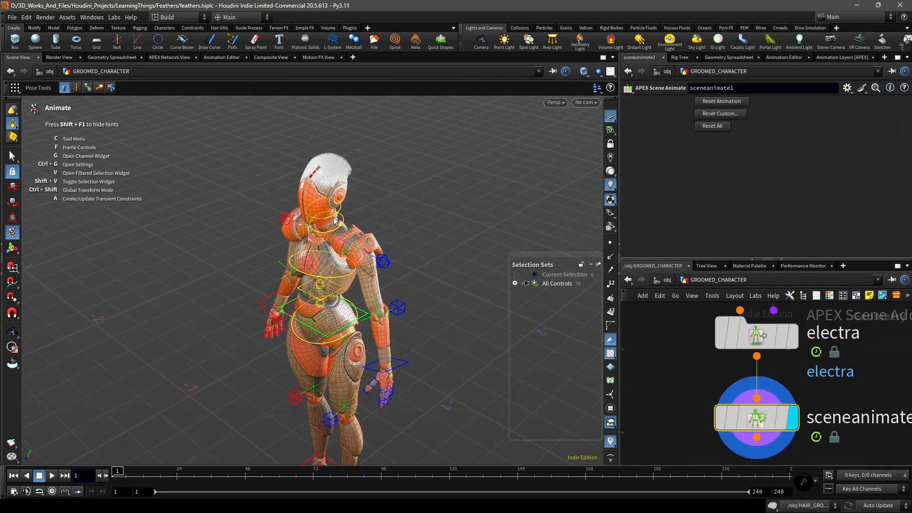
- Turn and tilt the character's head with its control at the neck, and check the hair and its joint controls on the posed head
left_click(328, 216)
left_click_drag(293, 216, 394, 190)
left_click(389, 160)
scroll(288, 182, "up", 3)
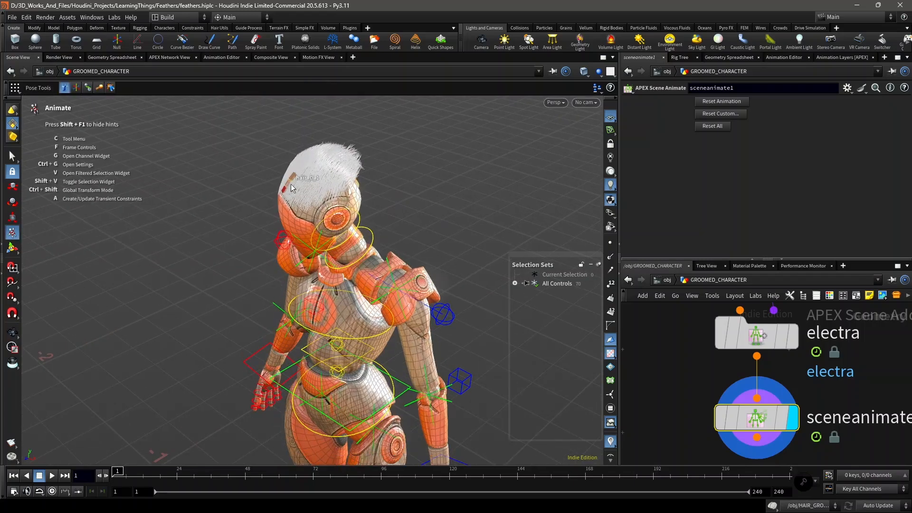
left_click(288, 185)
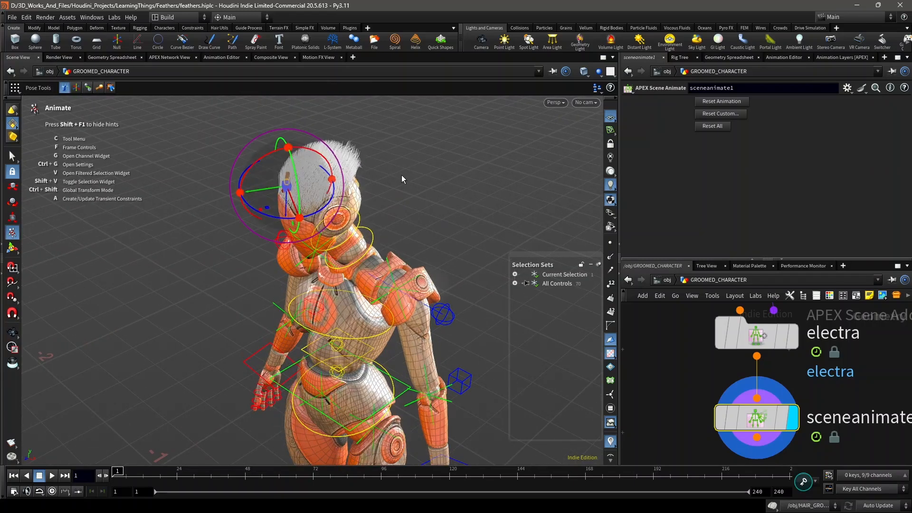
key("Escape")
right_click_drag(415, 179, 412, 198)
left_click_drag(412, 198, 455, 178)
- Add an APEX Scene Invoke node beside sceneanimate1
scroll(723, 380, "down", 6)
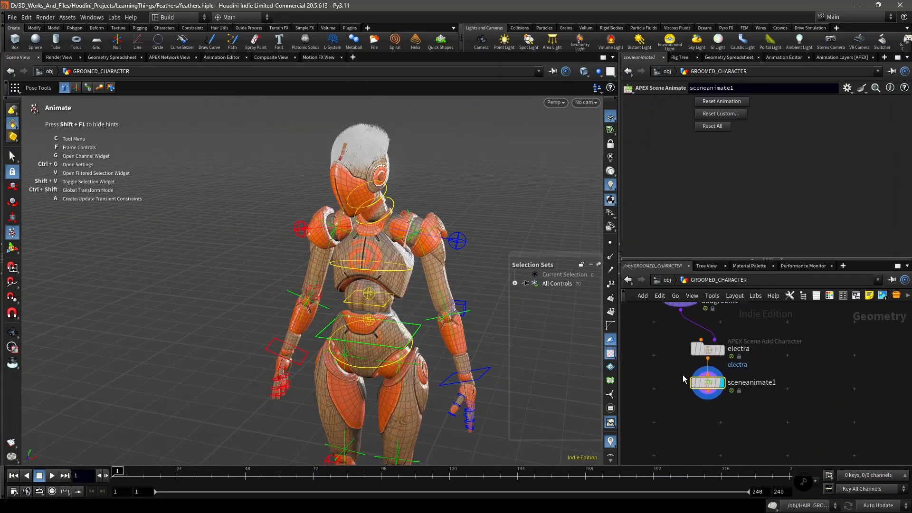
middle_click_drag(758, 423, 733, 413)
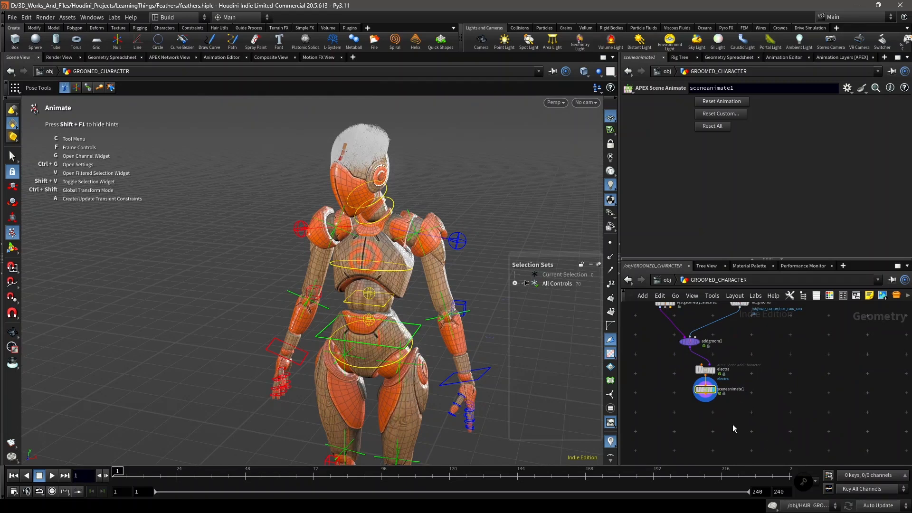
scroll(714, 407, "up", 2)
key("Tab")
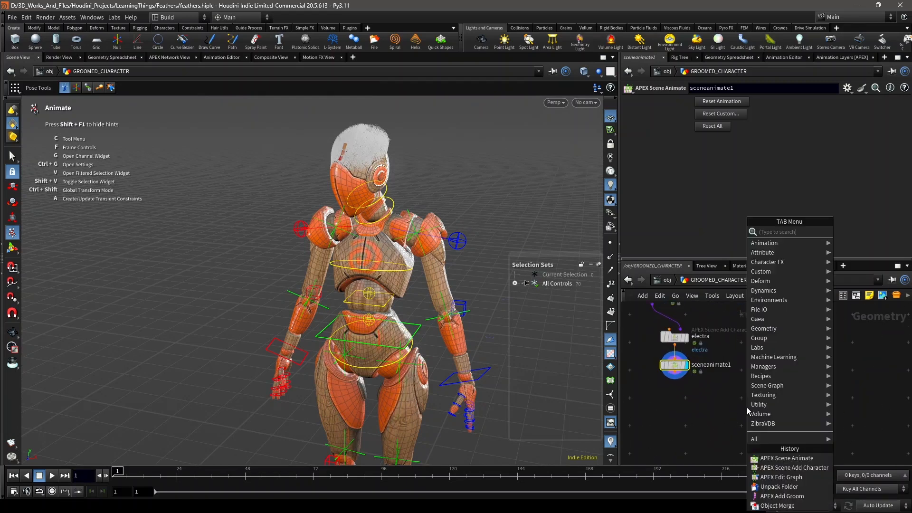
type("s")
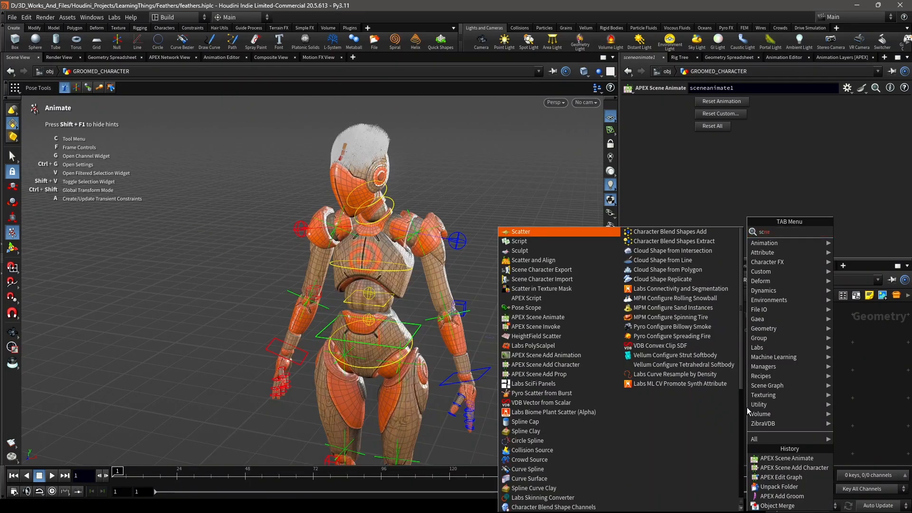
type("cene invok")
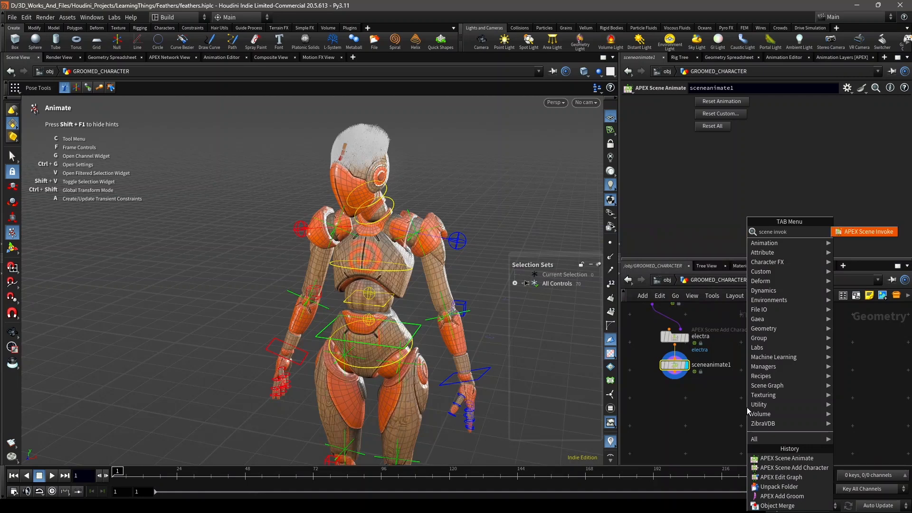
key("Return")
left_click(746, 408)
- Wire sceneanimate1 into the first input of sceneinvoke1 and display sceneinvoke1
scroll(755, 415, "up", 2)
left_click(726, 393)
middle_click_drag(675, 357, 739, 374)
left_click(683, 365)
scroll(837, 418, "up", 2)
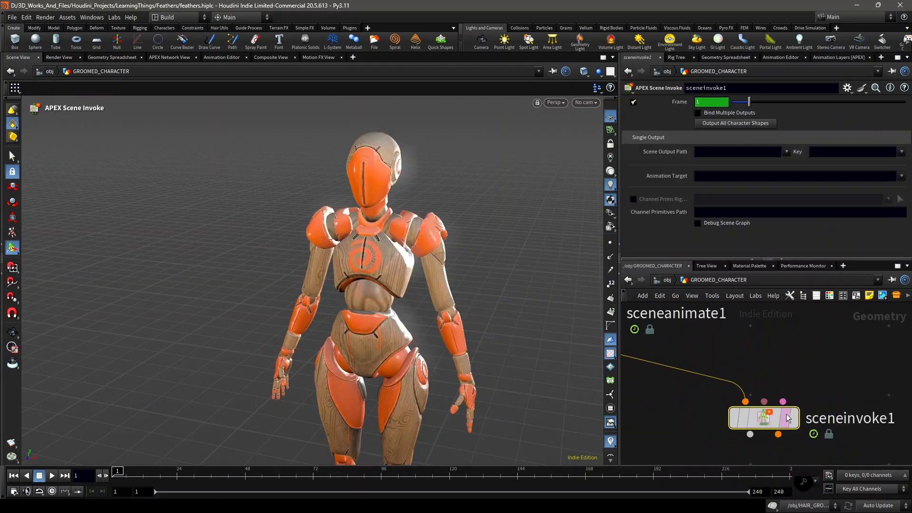
left_click(792, 418)
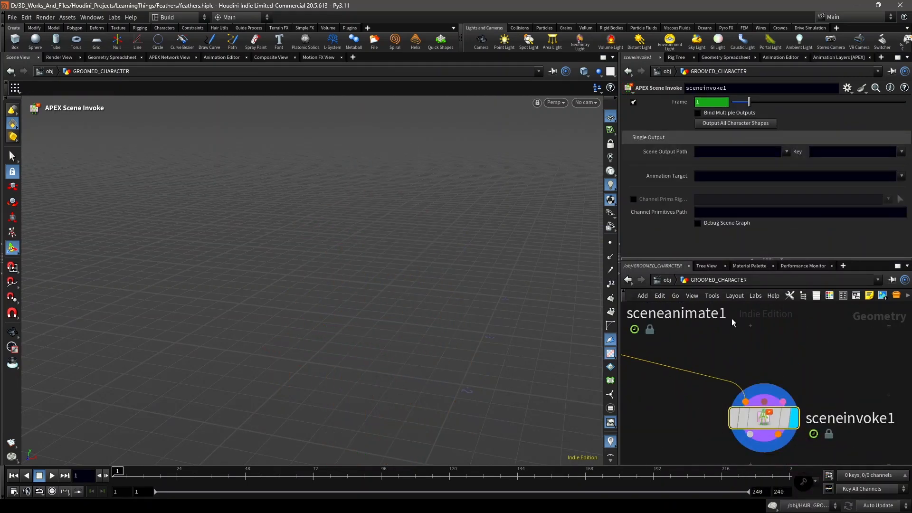
- Output all character shapes from sceneinvoke1, then remove the Base.shp output so only Groom.shp is kept
left_click(737, 124)
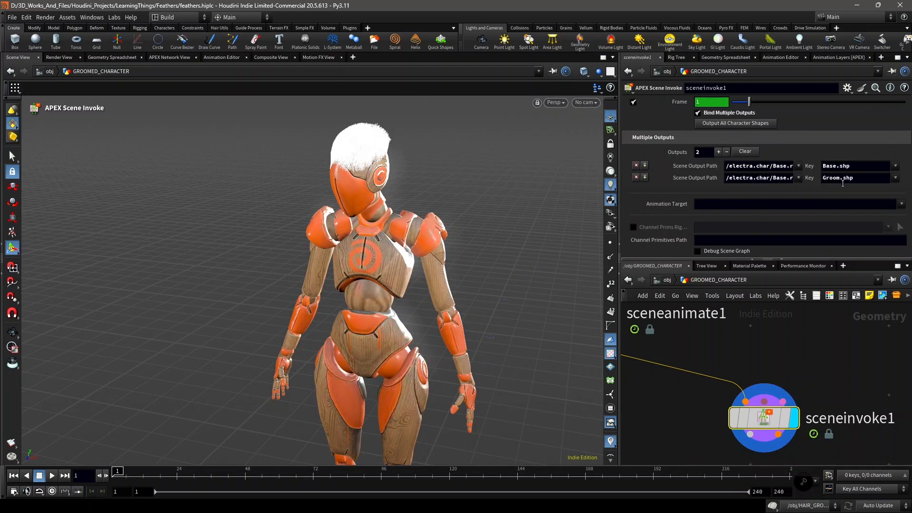
left_click(634, 166)
scroll(760, 339, "down", 4)
middle_click_drag(760, 338, 789, 335)
scroll(793, 372, "up", 3)
middle_click_drag(802, 441, 796, 398)
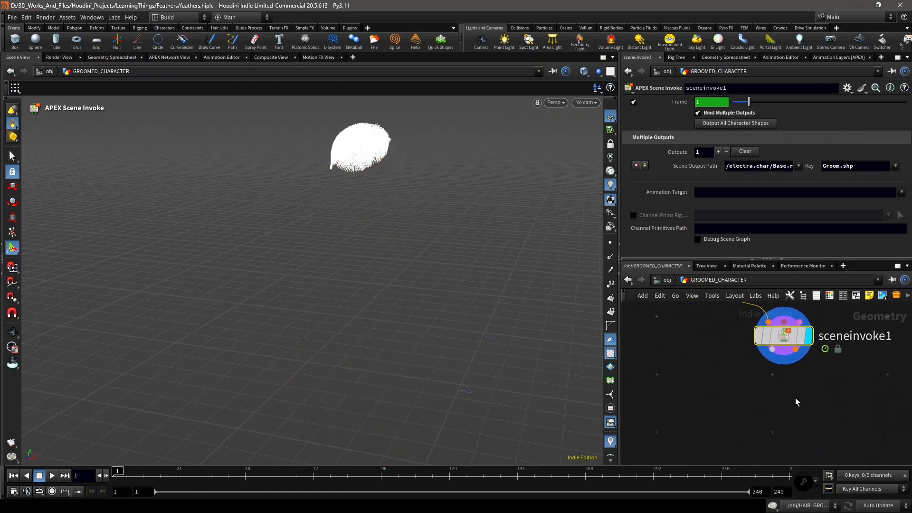
- Add an Unpack node below sceneinvoke1 and feed it from sceneinvoke1's first output
key("Tab")
type("unpack")
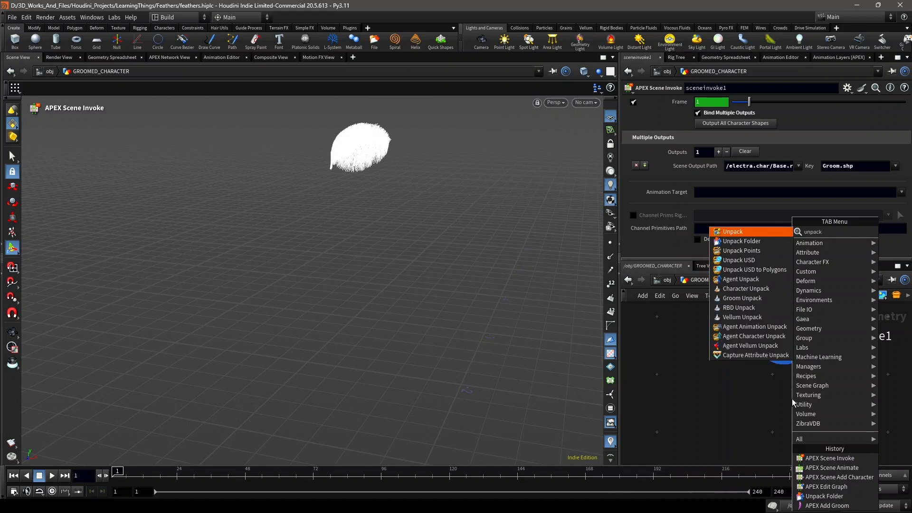
key("Return")
left_click(791, 398)
left_click(792, 382)
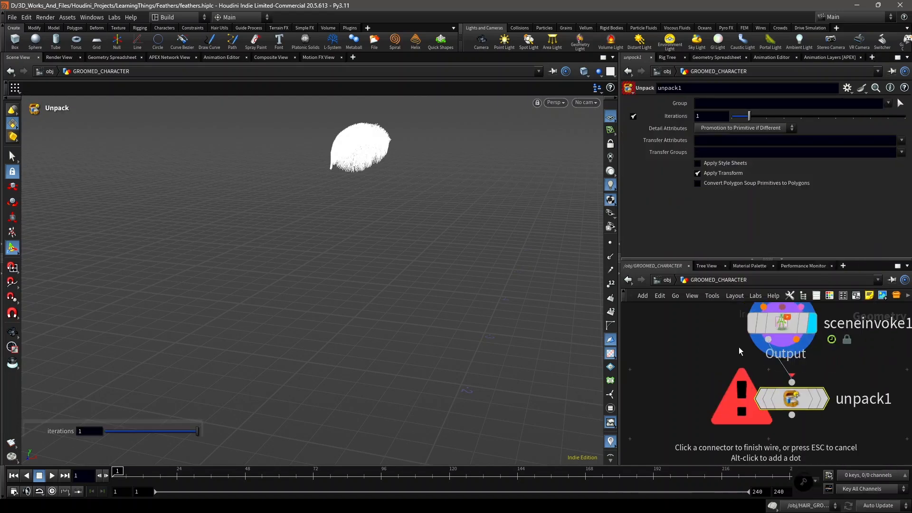
left_click(768, 339)
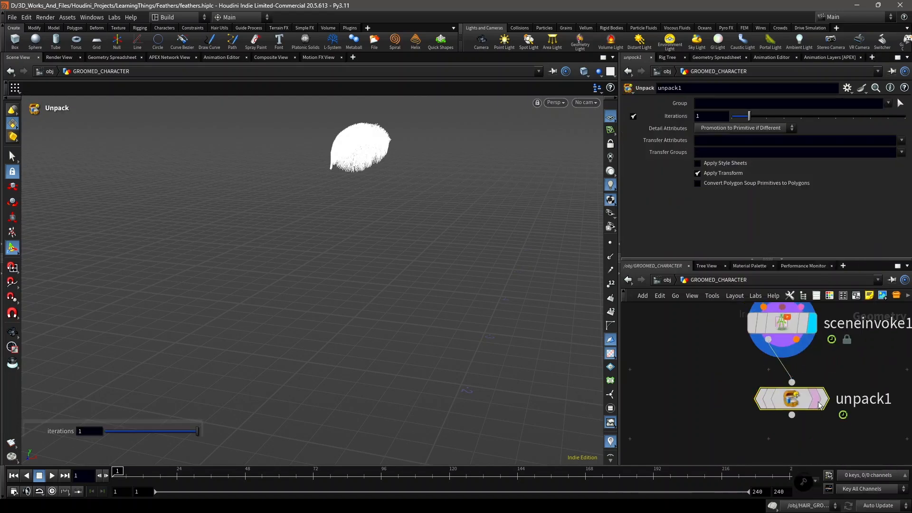
- Display unpack1, set its iterations to 2 and examine the unpacked hair up close
left_click(761, 118)
key("space")
scroll(331, 142, "up", 3)
middle_click_drag(372, 148, 354, 179)
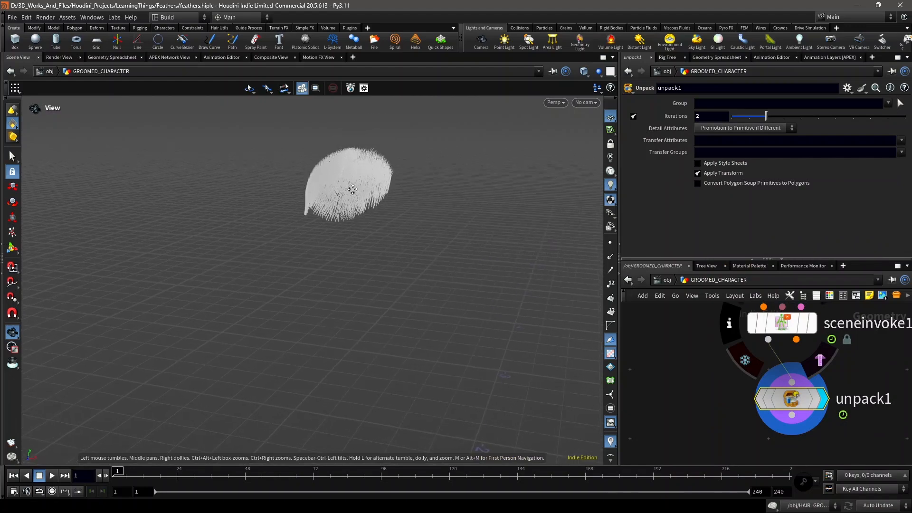
scroll(361, 177, "up", 5)
left_click_drag(365, 179, 411, 210)
scroll(365, 192, "up", 3)
scroll(409, 212, "down", 3)
- Review the whole node chain from the character and groom inputs down to unpack1
scroll(716, 367, "down", 5)
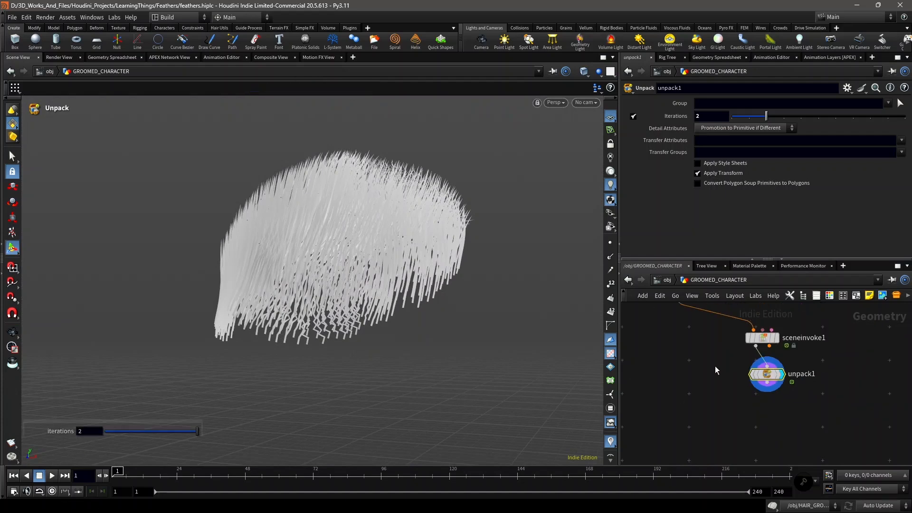
middle_click_drag(714, 367, 761, 416)
scroll(743, 372, "up", 3)
scroll(783, 381, "down", 3)
middle_click_drag(783, 381, 756, 356)
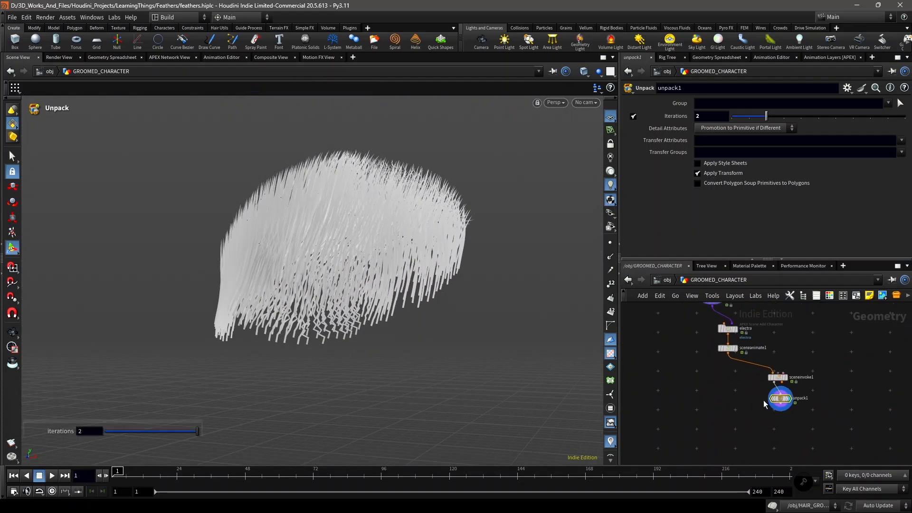
scroll(754, 402, "down", 3)
middle_click_drag(754, 402, 758, 434)
middle_click_drag(788, 390, 745, 390)
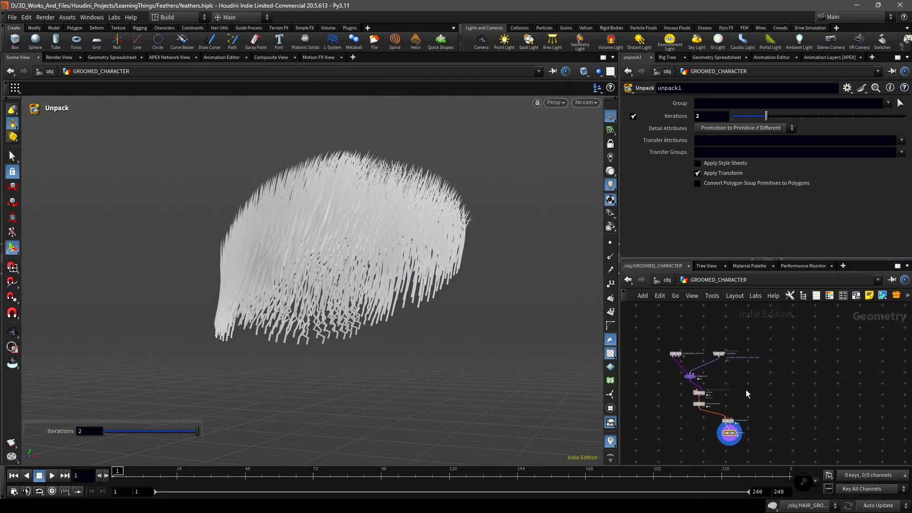
- Point in_grooms' Object 1 to /obj/FEATHER_GROOM/OUT_GROOMED_FEATHER and display it
scroll(739, 393, "up", 2)
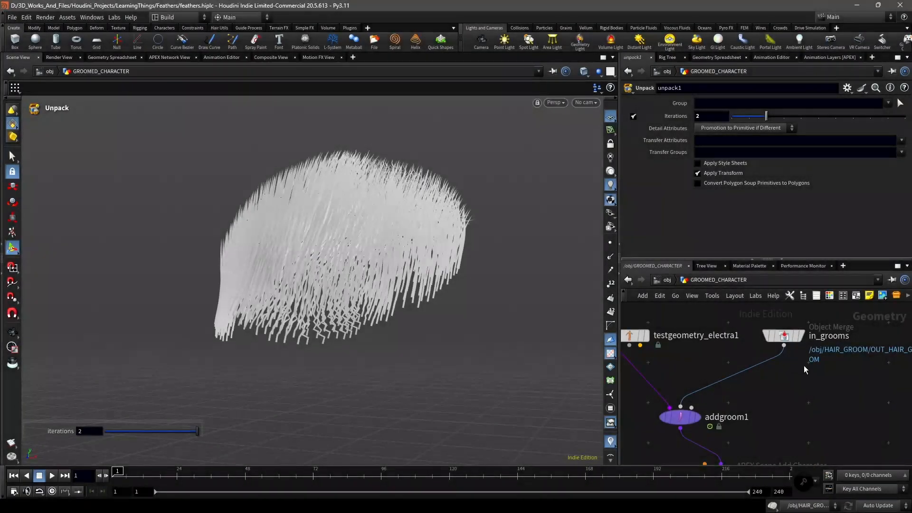
middle_click_drag(805, 374, 815, 386)
scroll(808, 361, "up", 2)
mouse_move(819, 356)
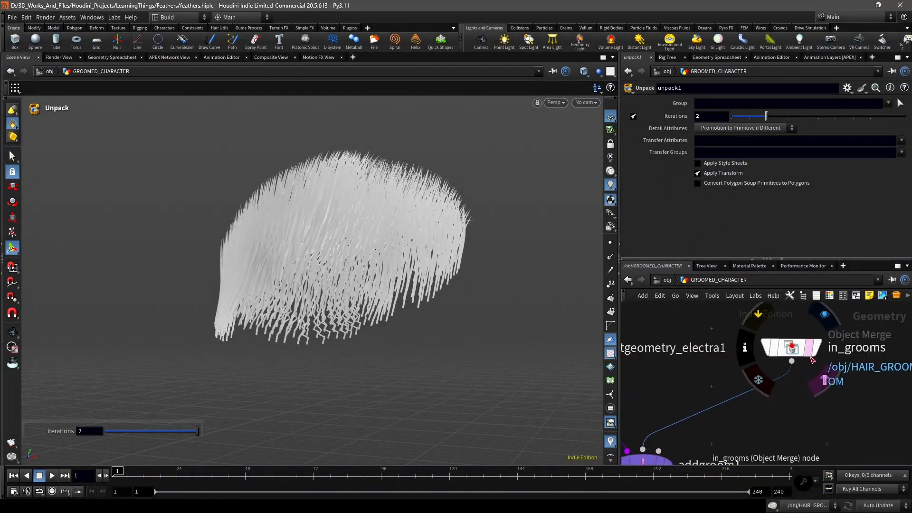
left_click(820, 355)
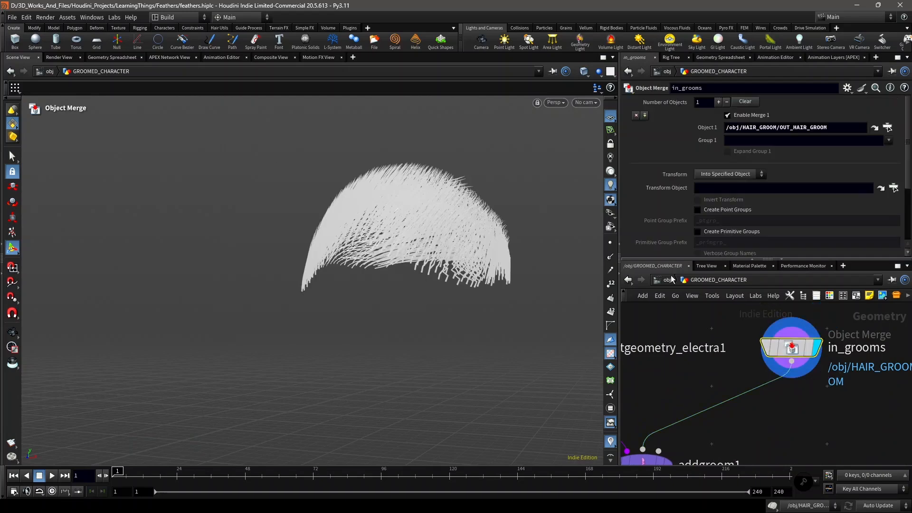
left_click(888, 127)
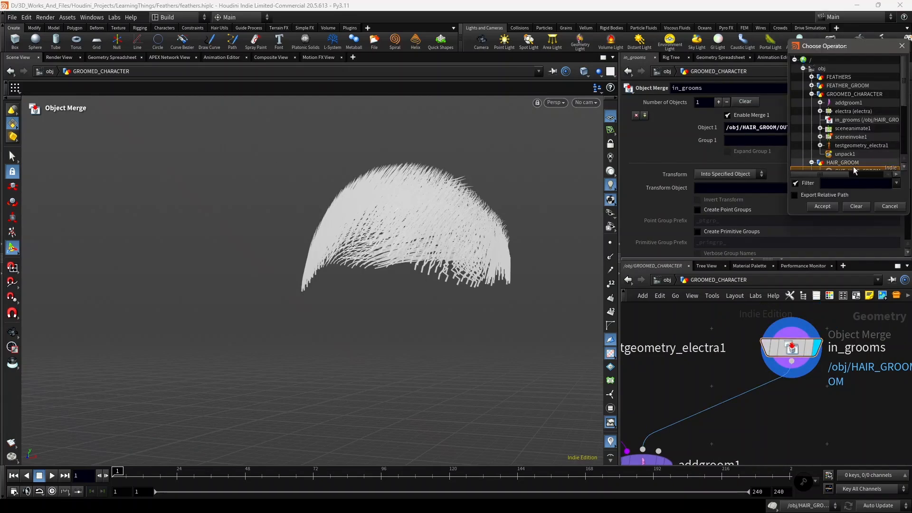
left_click(812, 94)
left_click(812, 86)
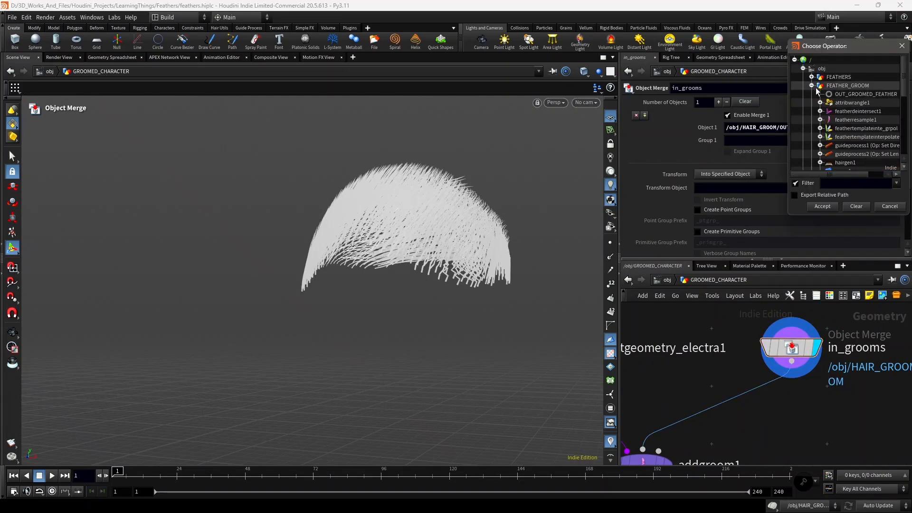
double_click(854, 94)
scroll(844, 372, "down", 2)
scroll(839, 382, "down", 2)
middle_click_drag(826, 396, 833, 374)
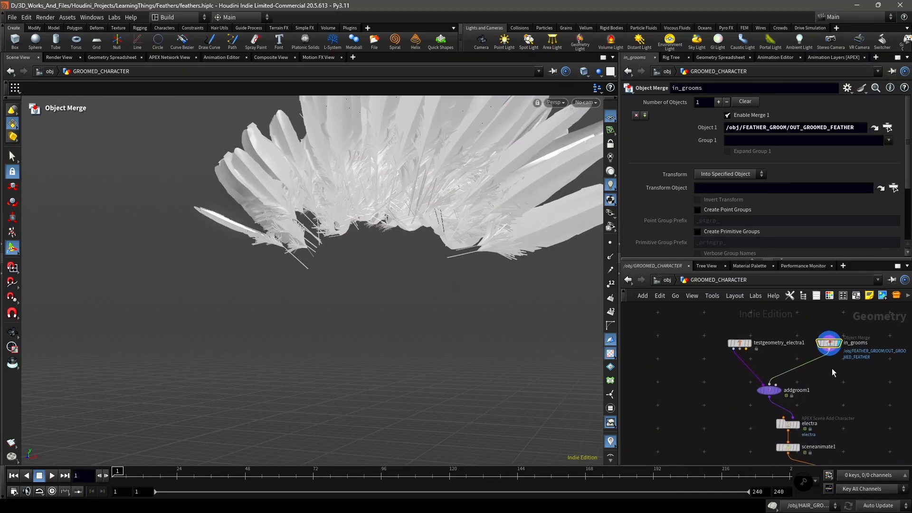
- Display addgroom1 and review its joint settings with the feather groom as input
scroll(775, 390, "up", 3)
left_click(773, 394)
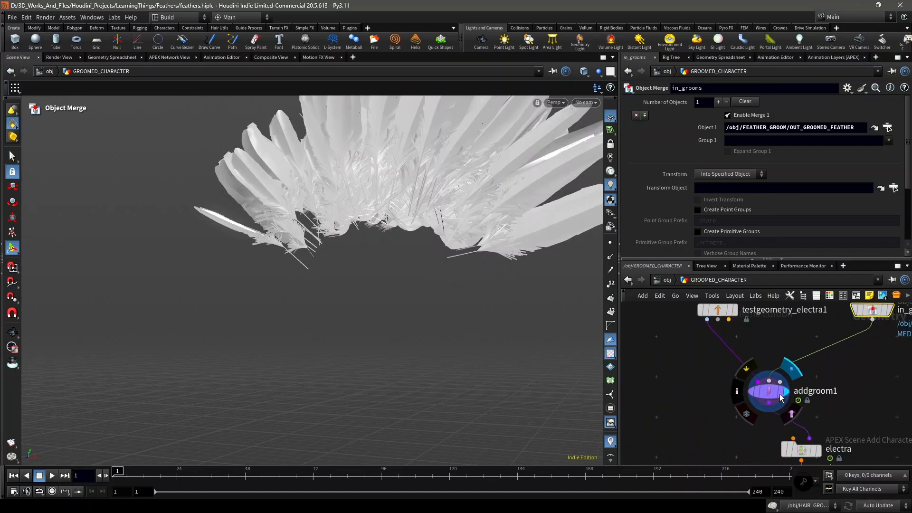
scroll(769, 166, "down", 3)
scroll(780, 168, "up", 5)
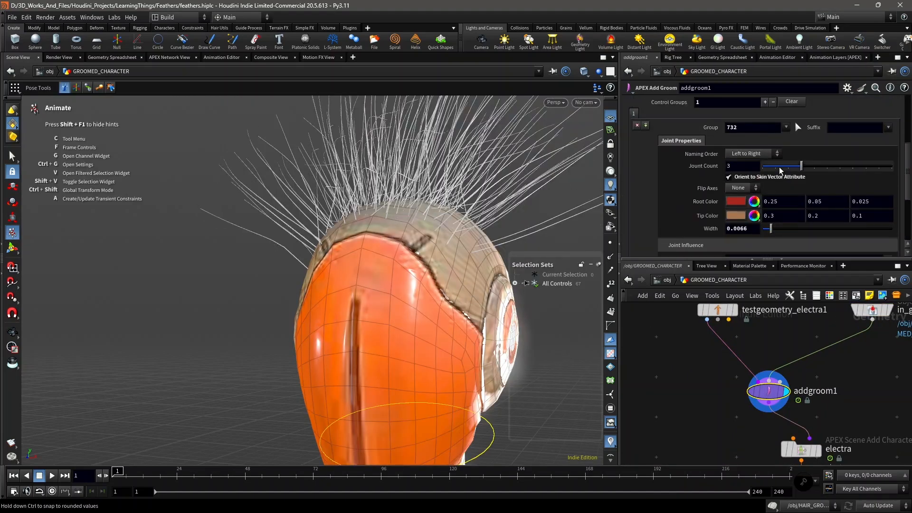
scroll(826, 417, "down", 2)
scroll(843, 376, "up", 2)
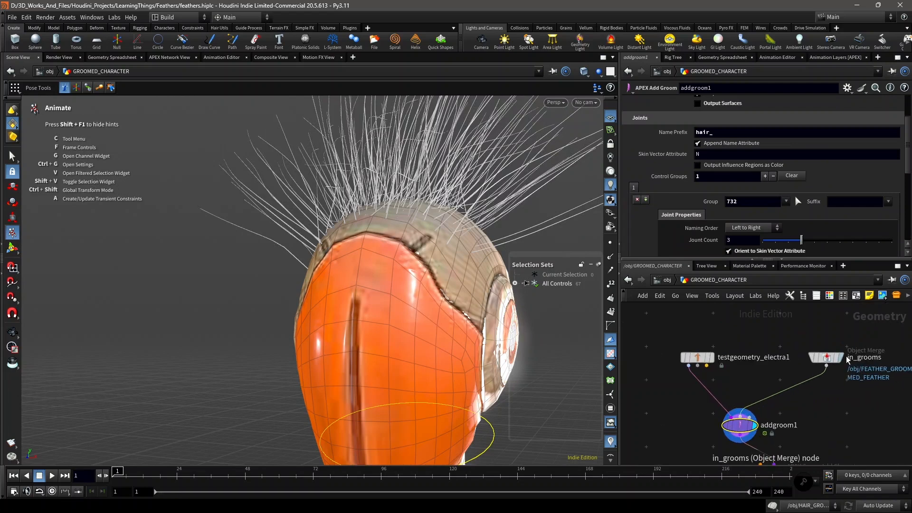
- Add a Feather Resample node and insert it between in_grooms and addgroom1
left_click(839, 358)
key("Tab")
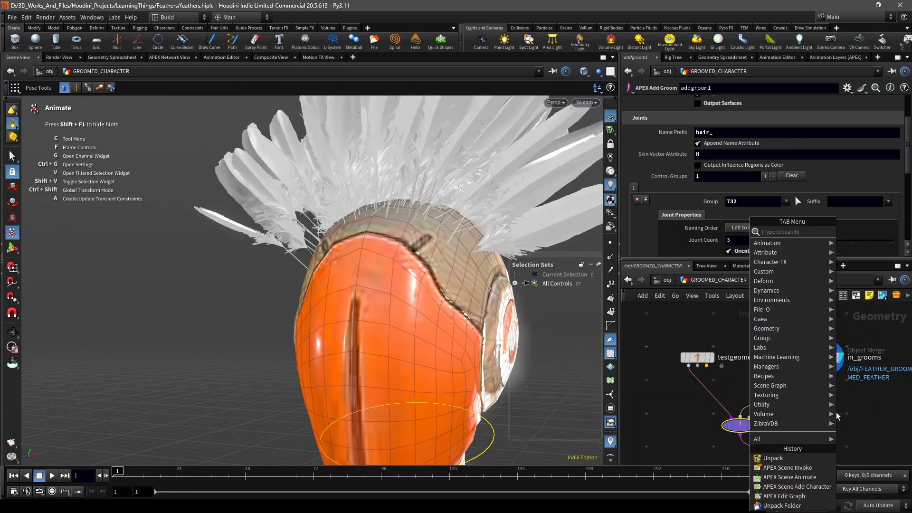
type("feat")
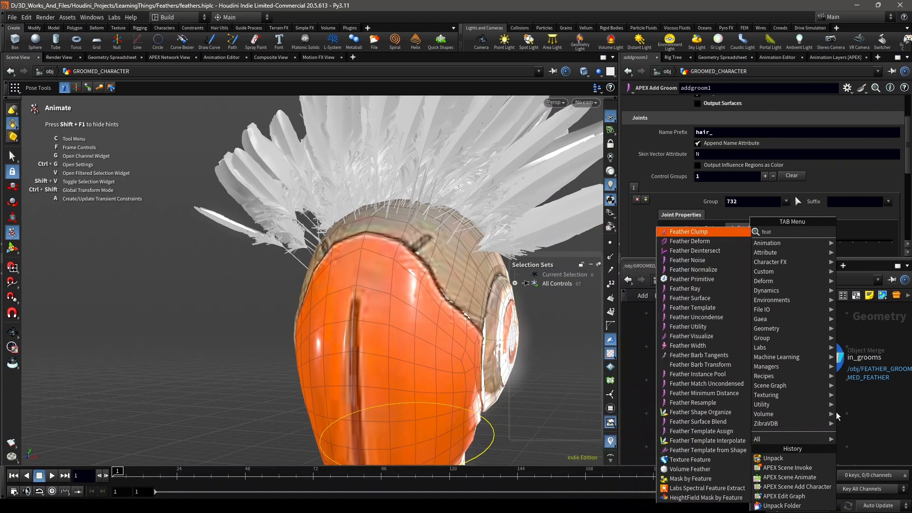
type("herres")
key("Return")
left_click(838, 412)
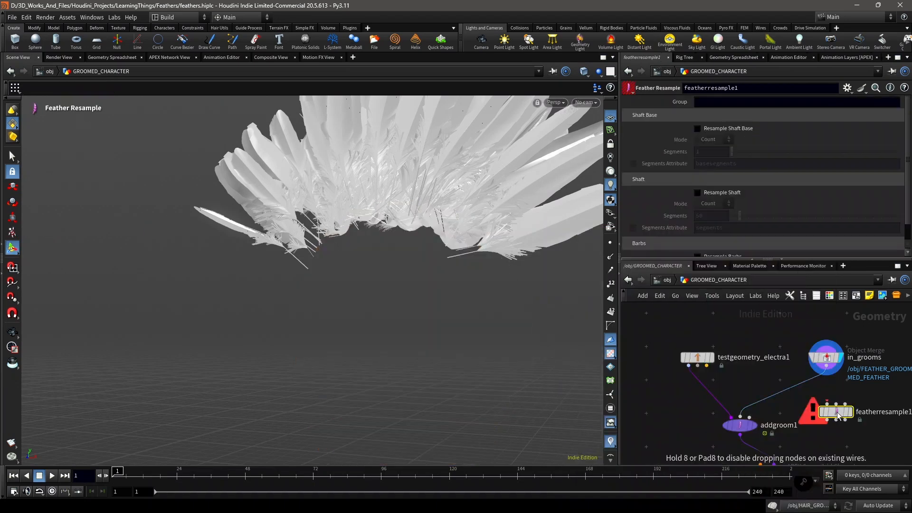
scroll(838, 414, "up", 3)
left_click_drag(834, 411, 777, 379)
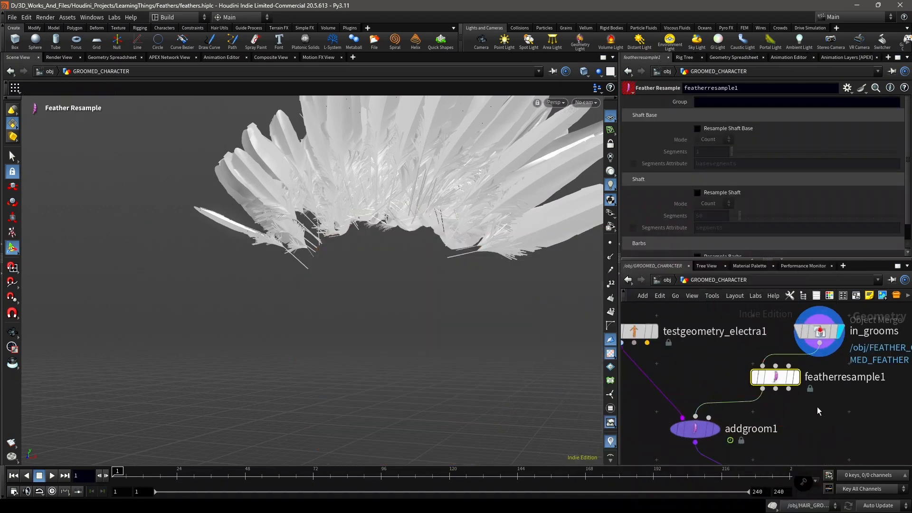
scroll(818, 412, "down", 4)
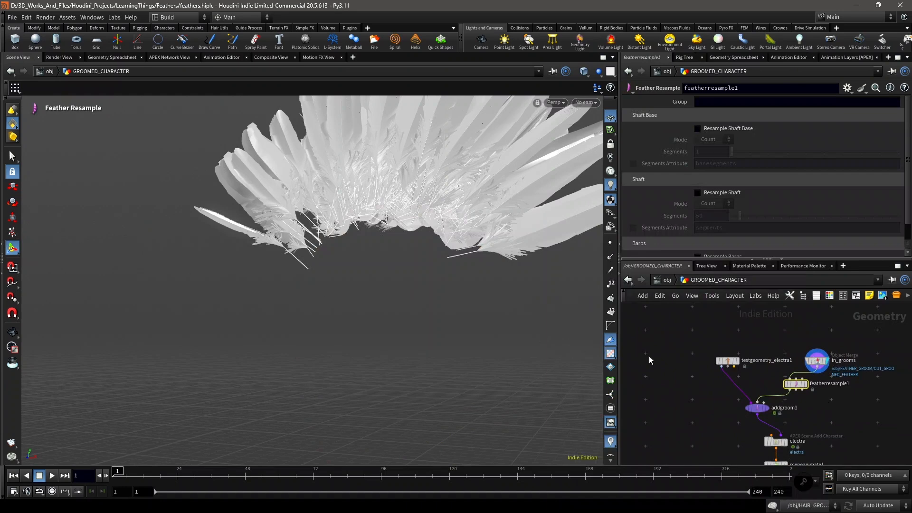
- Display featherresample1 and resample the feathers with 4 shaft base segments and 75 shaft segments
scroll(796, 384, "up", 3)
key("Escape")
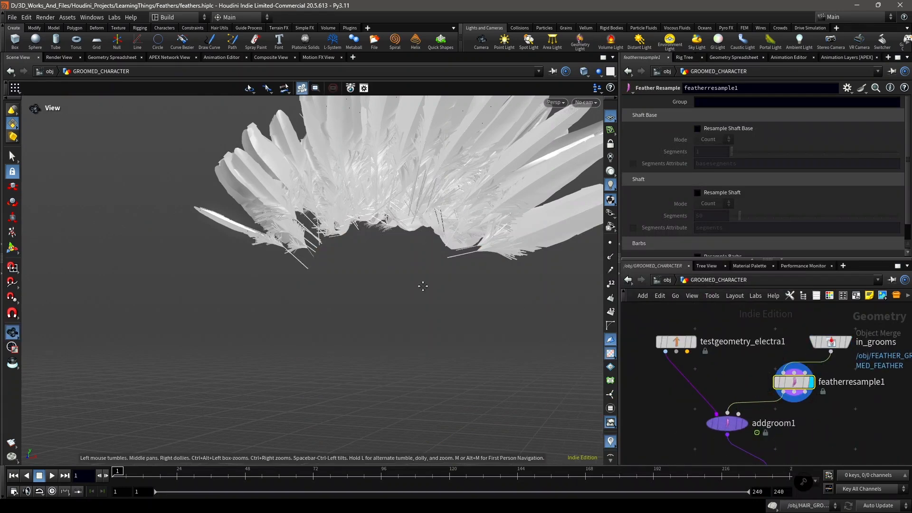
middle_click_drag(423, 286, 343, 433)
left_click(740, 126)
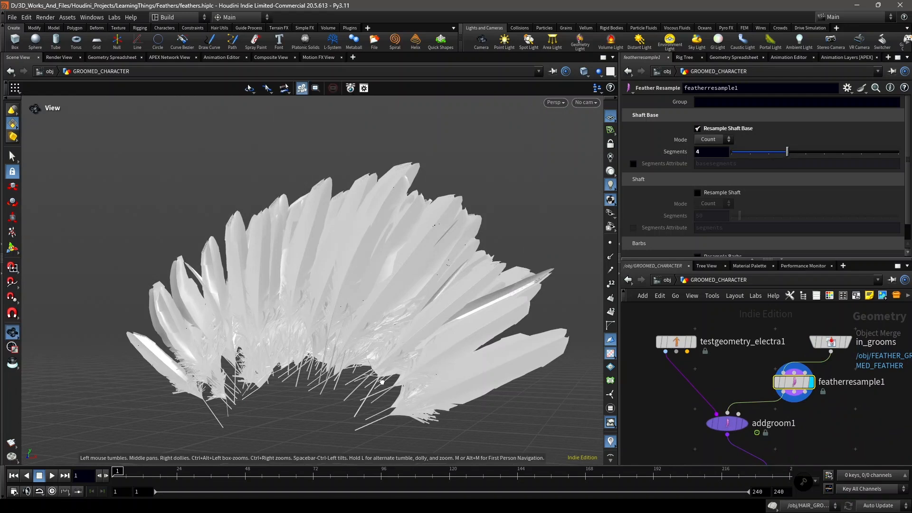
left_click_drag(360, 390, 455, 373, "alt")
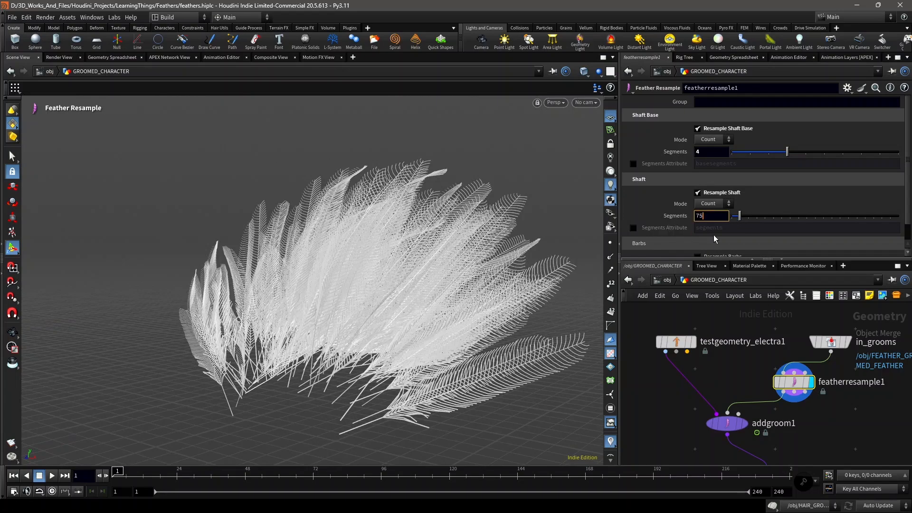
type("75")
key("Return")
- Display addgroom1 on the character and enable Output Surfaces for the feather groom
left_click_drag(430, 341, 489, 285, "alt")
scroll(746, 418, "up", 3)
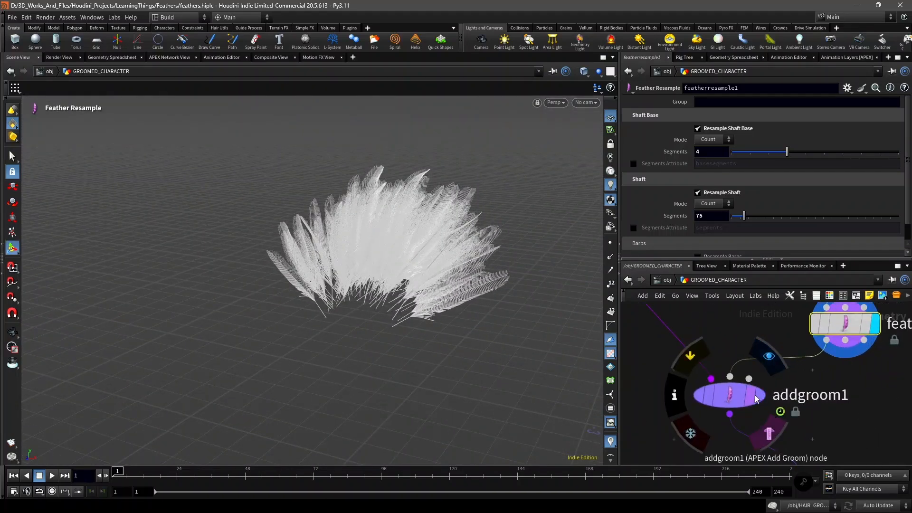
left_click(759, 402)
scroll(819, 408, "down", 1)
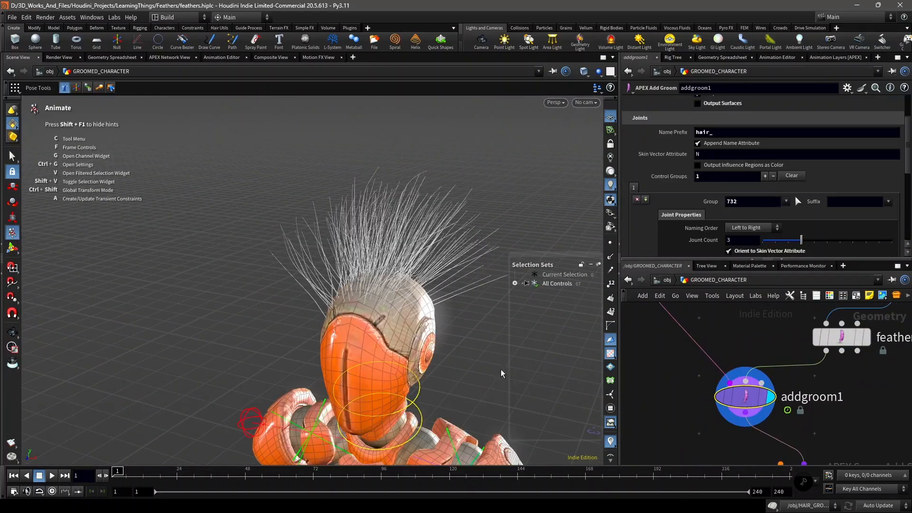
left_click_drag(451, 346, 429, 277, "alt")
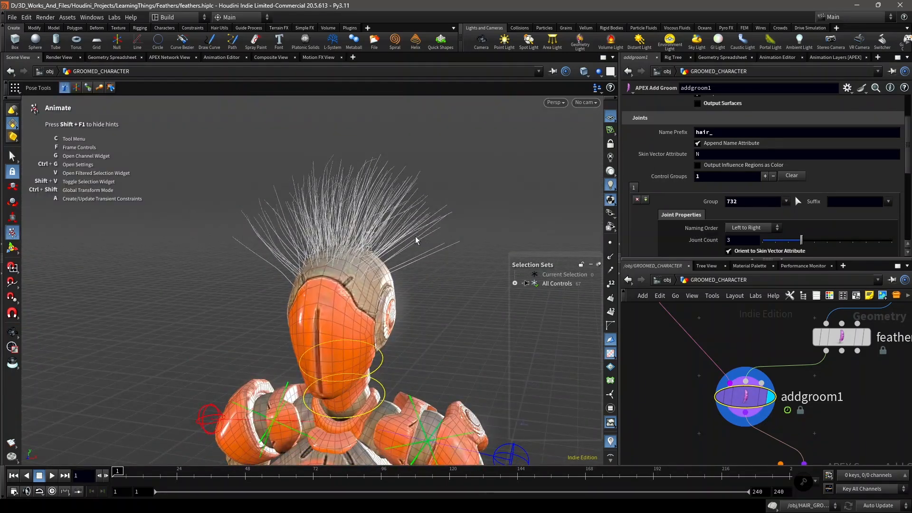
scroll(796, 198, "up", 3)
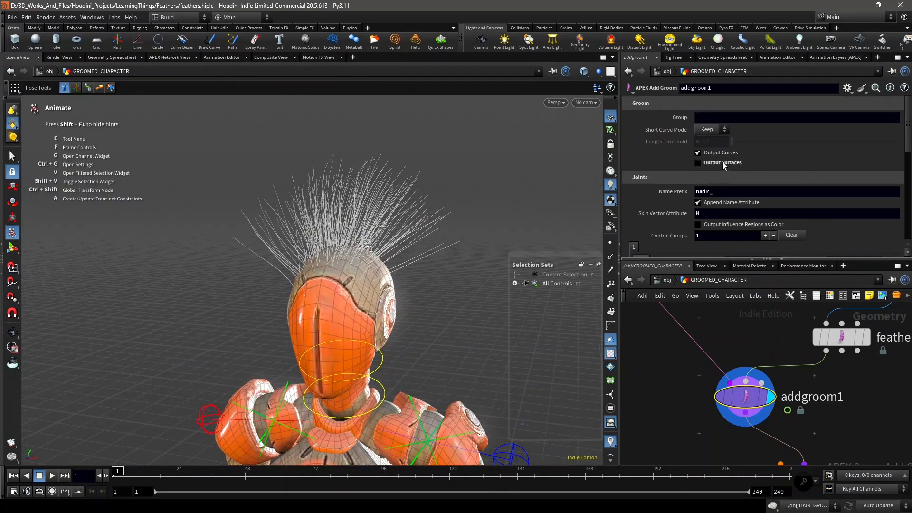
left_click(723, 162)
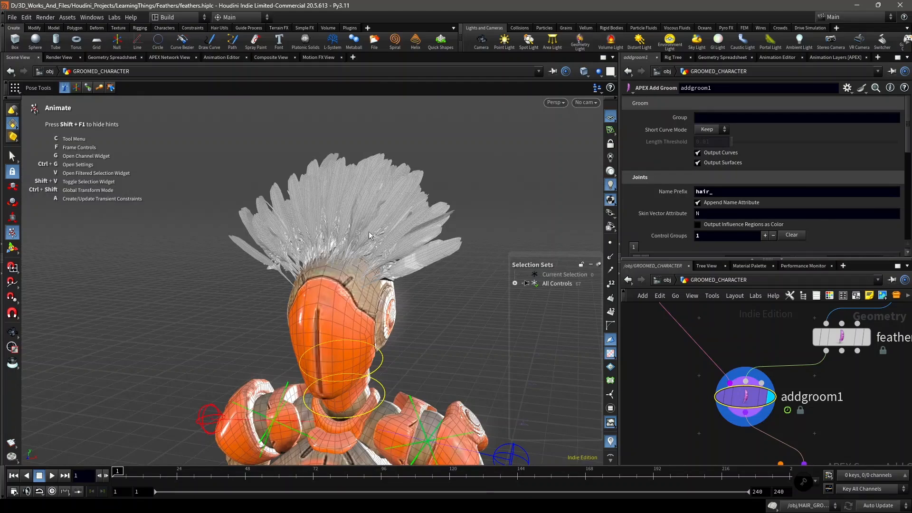
- Examine the feather surfaces on the character's head up close and from a distance
right_click_drag(369, 235, 412, 241, "alt")
left_click_drag(412, 241, 391, 252, "alt")
right_click_drag(391, 252, 405, 283, "alt")
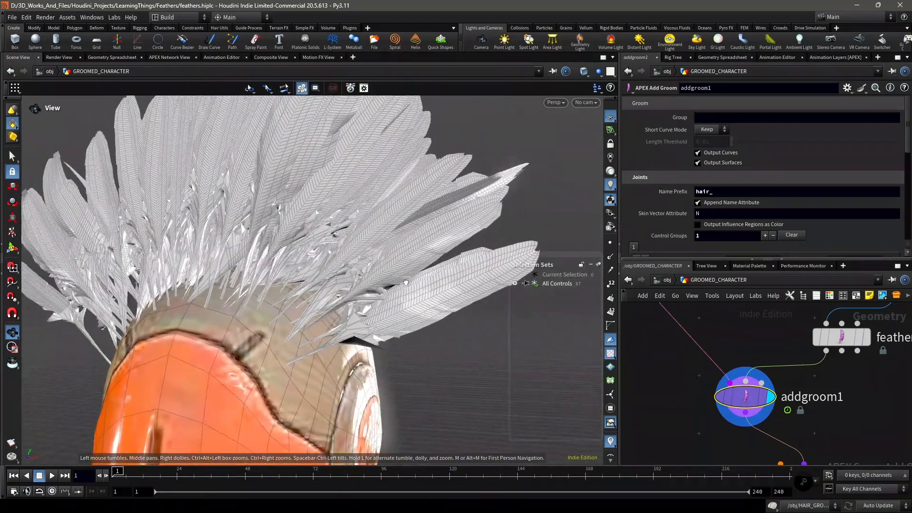
left_click_drag(406, 283, 400, 287, "alt")
scroll(734, 377, "down", 3)
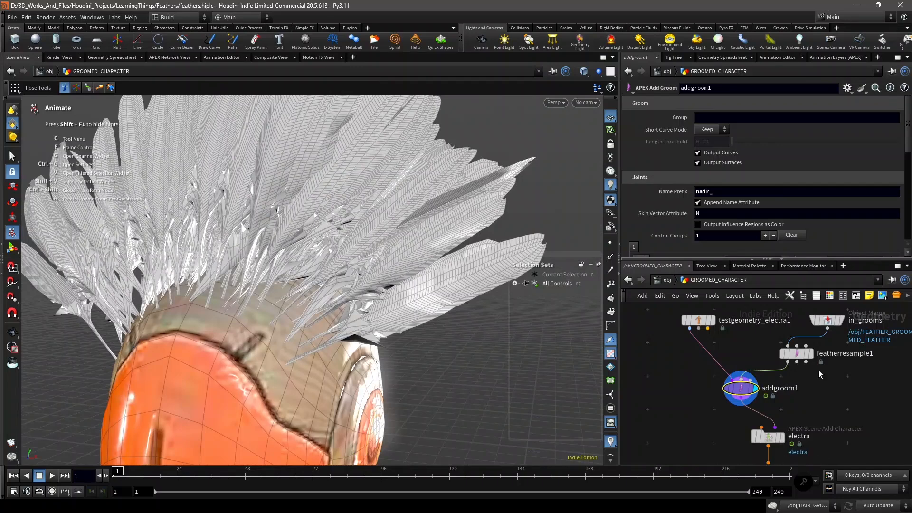
right_click_drag(418, 290, 413, 315, "alt")
left_click_drag(413, 315, 427, 294, "alt")
- Clear addgroom1's control groups and set the joint name prefix to feather_
scroll(782, 202, "down", 4)
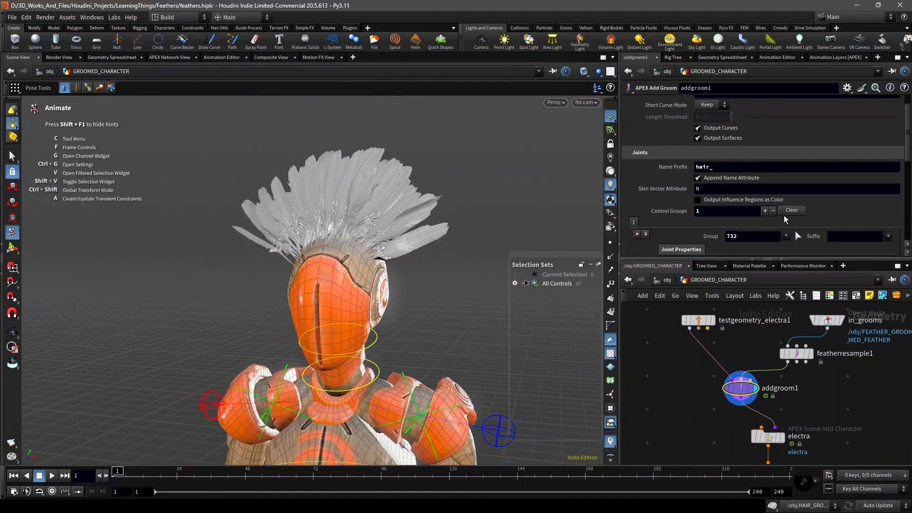
scroll(786, 164, "up", 2)
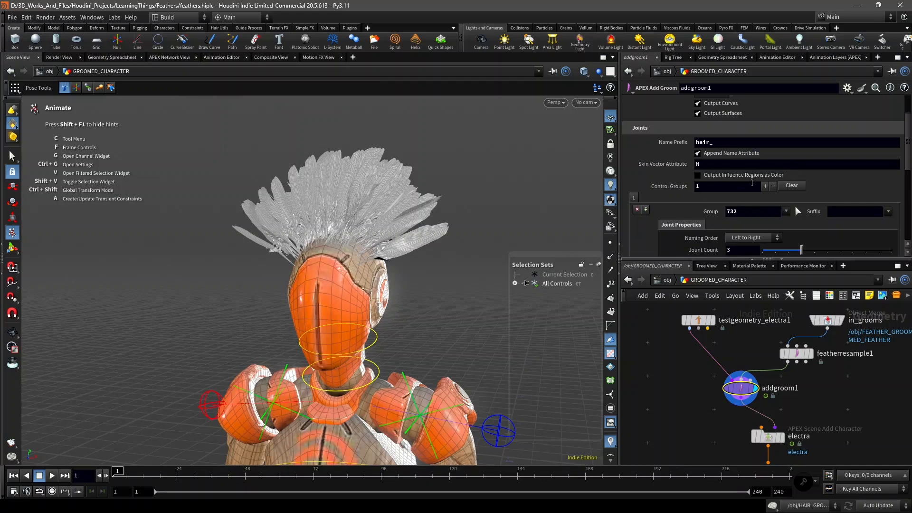
left_click(791, 186)
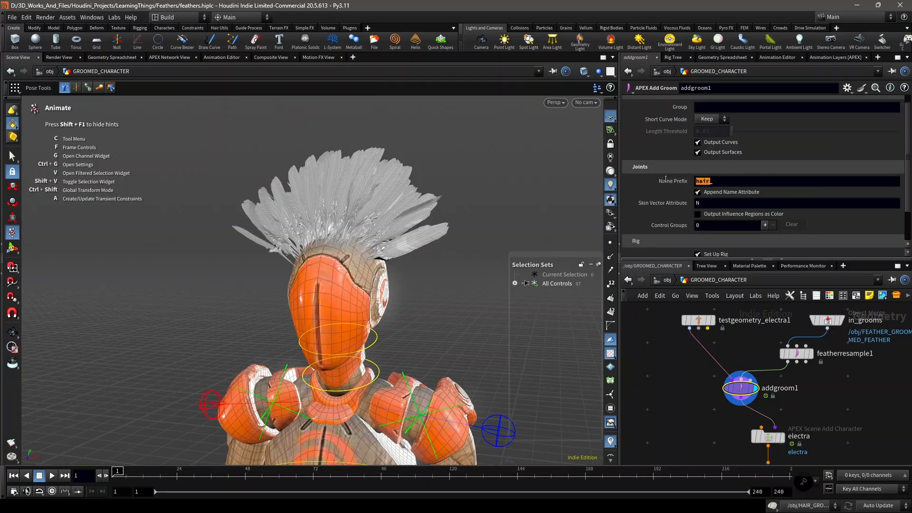
type("feathe")
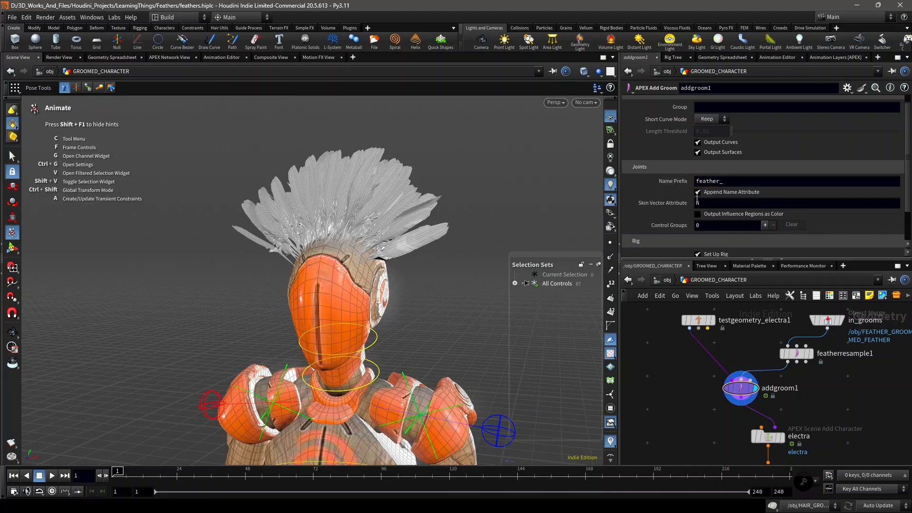
scroll(702, 223, "down", 3)
scroll(742, 227, "up", 3)
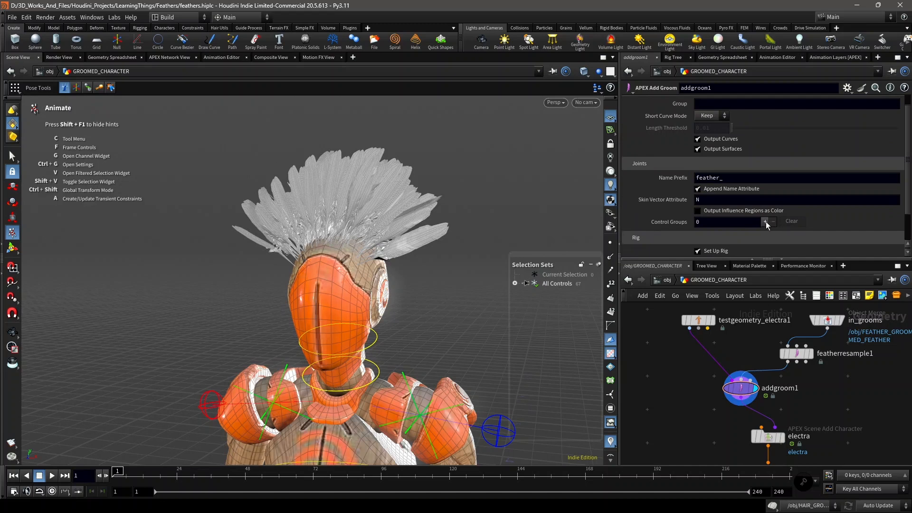
- Add one control group to addgroom1 and pick feather 129 near the front of the crest as its group
left_click(765, 222)
scroll(741, 210, "down", 1)
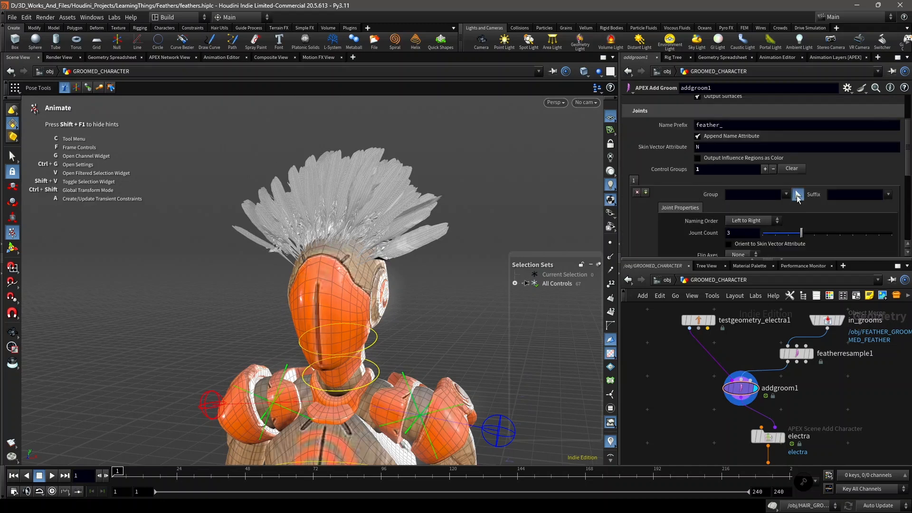
left_click(798, 194)
scroll(364, 255, "up", 5)
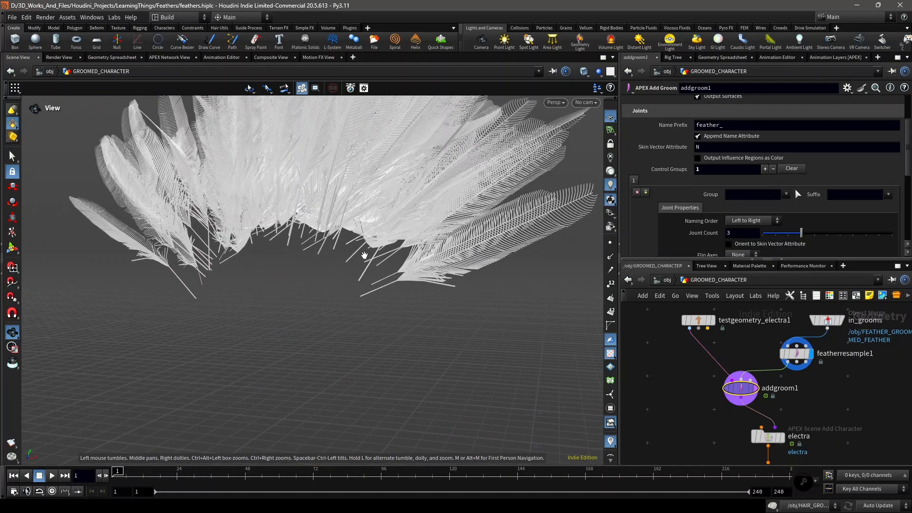
left_click_drag(364, 255, 291, 293)
middle_click_drag(306, 229, 320, 294)
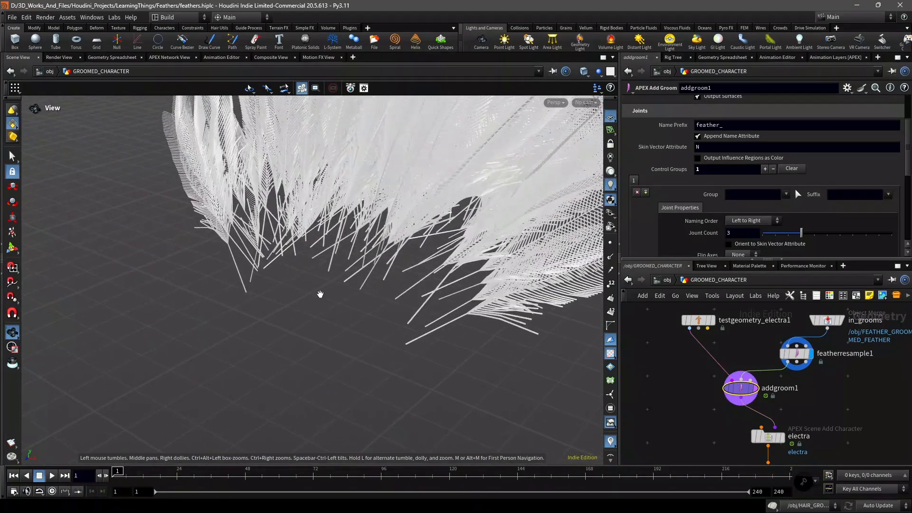
left_click_drag(320, 294, 309, 288)
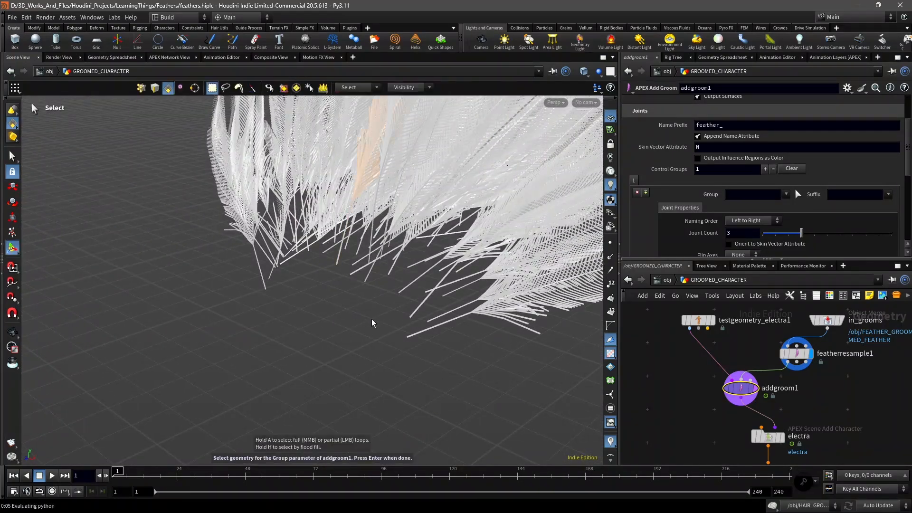
key("Return")
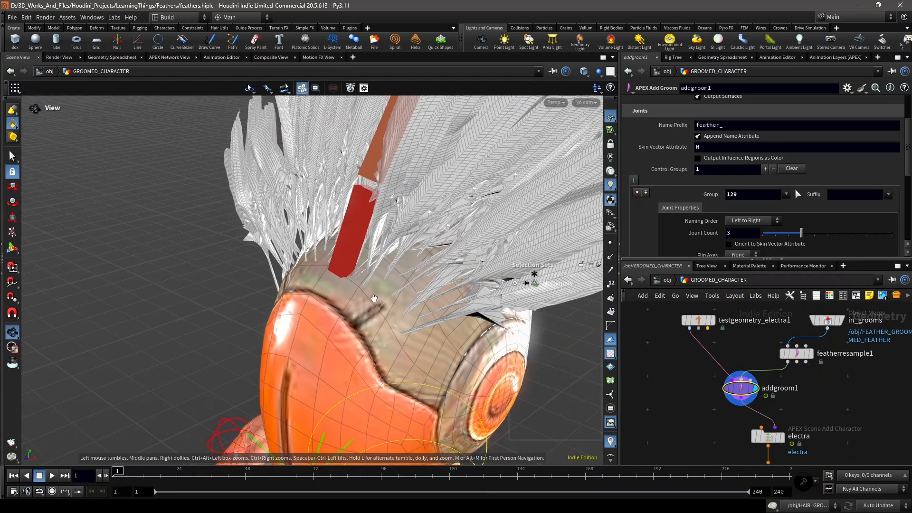
right_click_drag(383, 290, 346, 297)
left_click_drag(345, 297, 369, 240)
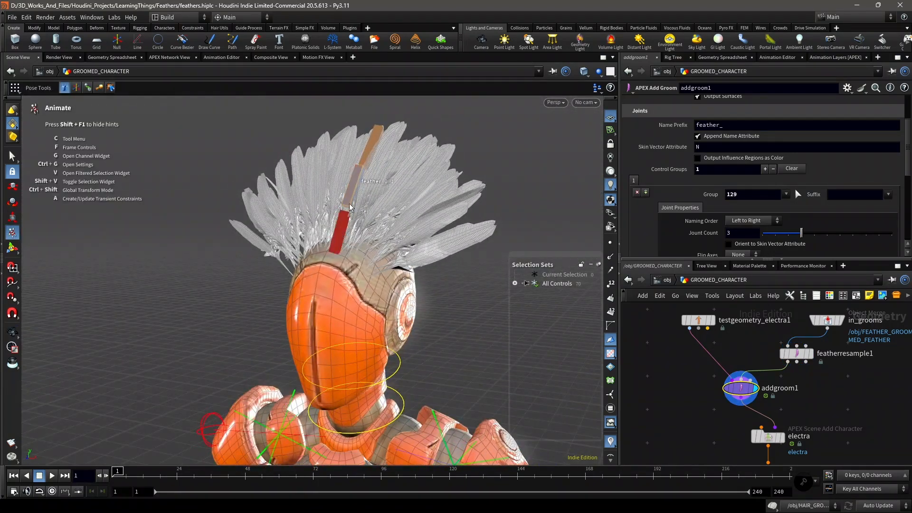
- Enable Orient to Skin Vector Attribute in the joint properties of addgroom1's control group for feather 129
right_click_drag(363, 233, 343, 245)
left_click_drag(343, 244, 526, 200)
scroll(758, 224, "down", 7)
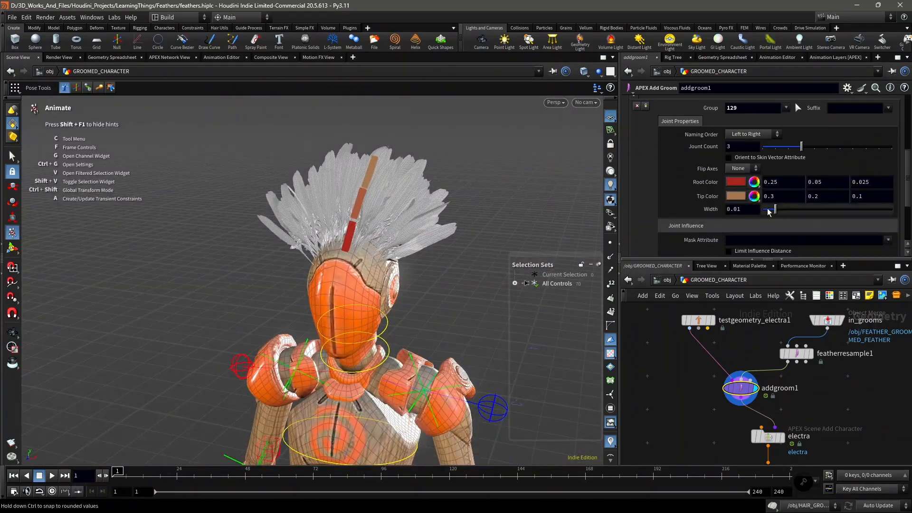
scroll(770, 209, "up", 3)
scroll(796, 185, "up", 8)
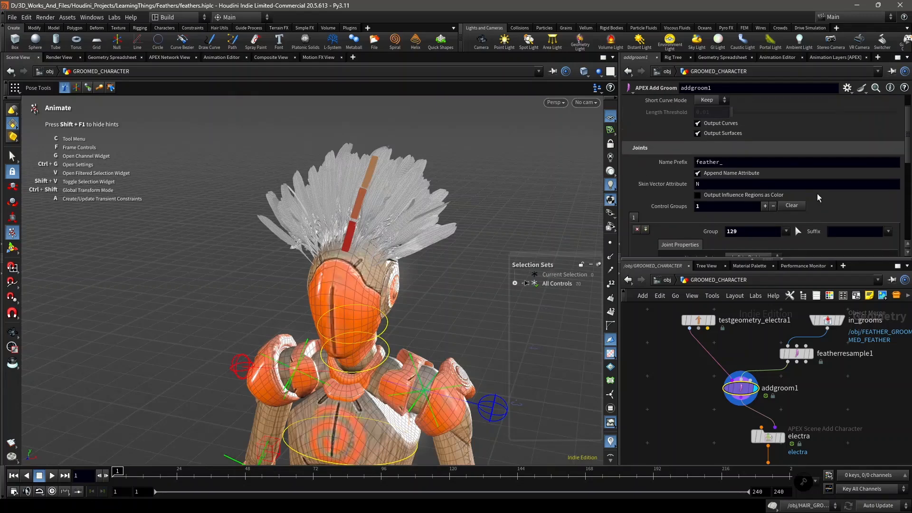
scroll(801, 200, "down", 6)
scroll(789, 176, "down", 3)
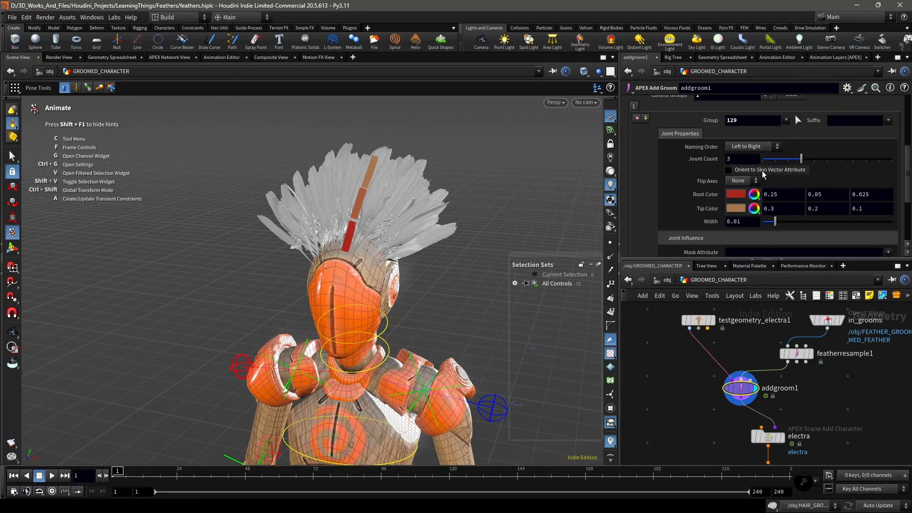
left_click(789, 170)
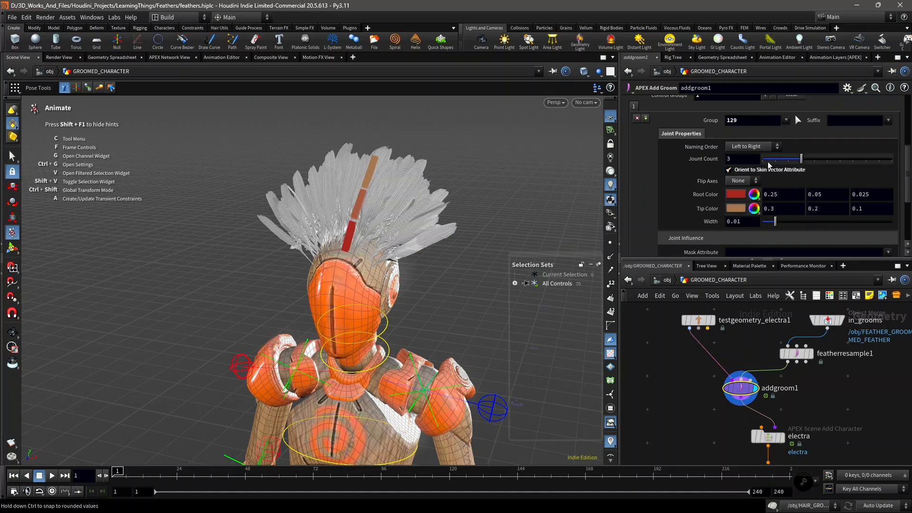
- Try rotating the middle joint control of the red-to-tan feather on the crest, and clear the selection
left_click(358, 206)
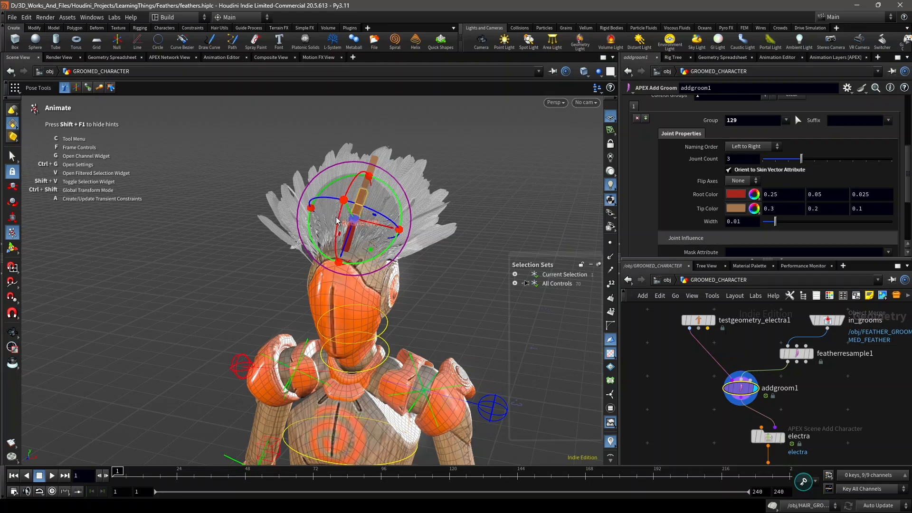
left_click_drag(336, 213, 354, 183)
left_click(406, 275)
right_click_drag(405, 275, 403, 234, "alt")
middle_click_drag(403, 235, 400, 195, "alt")
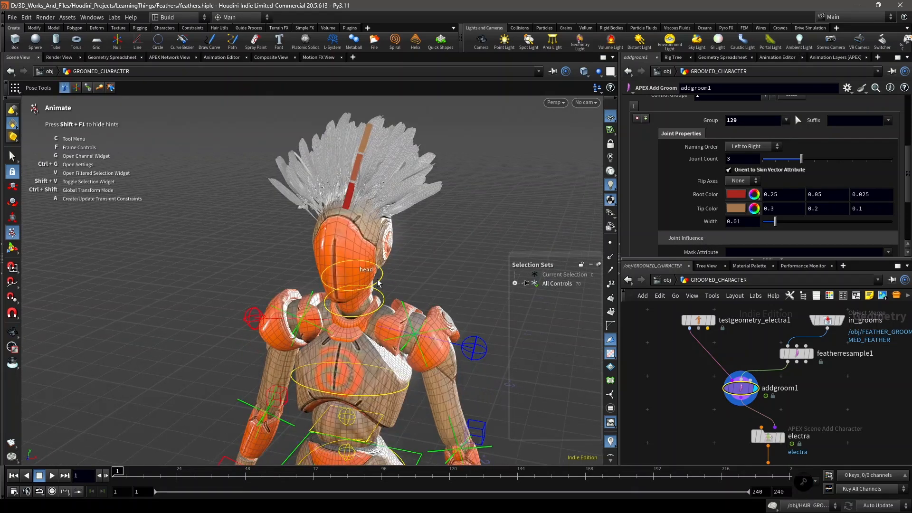
- Try rotating the head control to tilt and turn the head together with the feather crest
left_click(380, 281)
left_click_drag(365, 299, 418, 281)
scroll(814, 231, "down", 3)
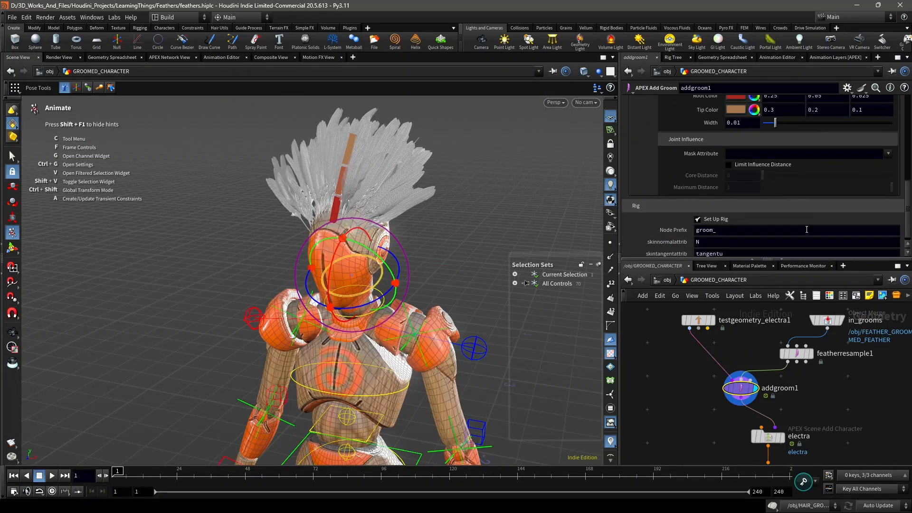
scroll(808, 233, "up", 4)
scroll(807, 241, "up", 1)
scroll(827, 390, "down", 3)
- Display the sceneanimate1 node and reset all of its animation
middle_click_drag(812, 453, 791, 394)
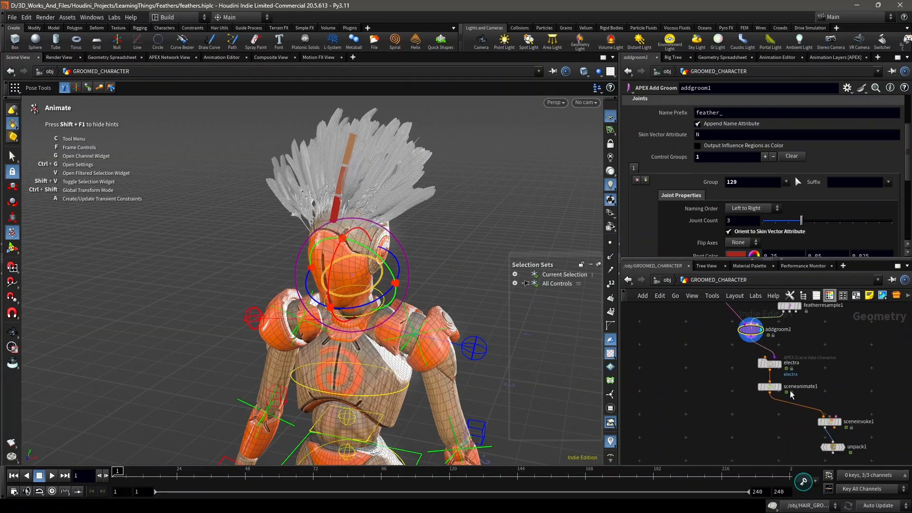
scroll(790, 393, "up", 4)
left_click(775, 385)
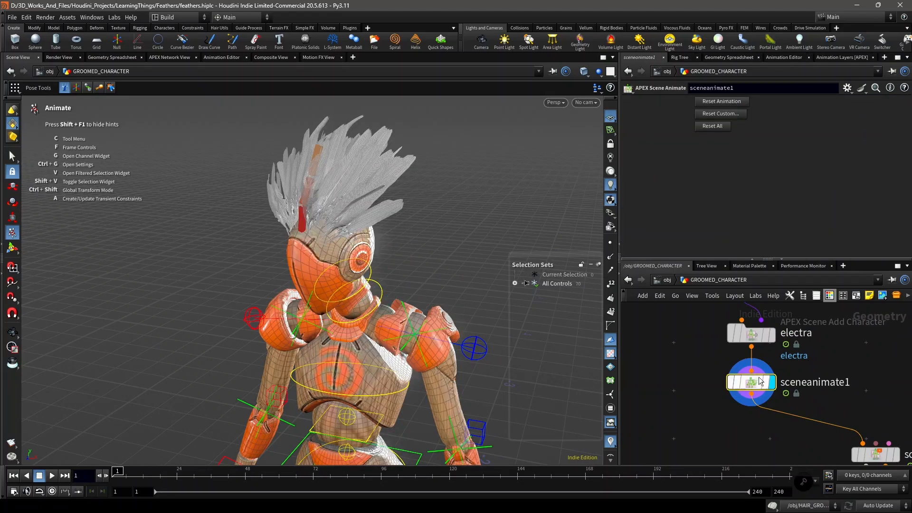
left_click(709, 128)
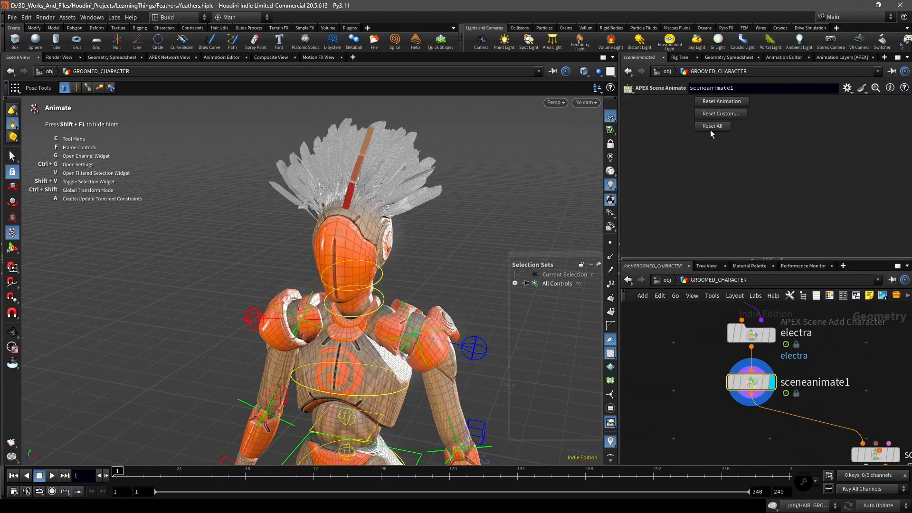
- Pose the character in sceneanimate1 by turning the head control and slightly rotating the crest feather's middle joint, and deselect the control
left_click(358, 288)
mouse_move(426, 272)
middle_mouse_down()
mouse_move(401, 289)
mouse_move(426, 270)
middle_mouse_up()
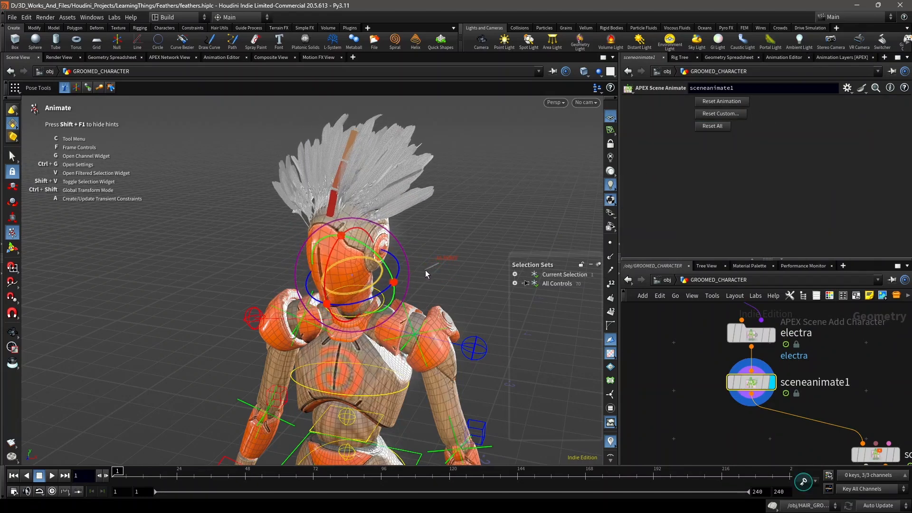
left_click(345, 175)
left_click_drag(336, 158, 323, 161)
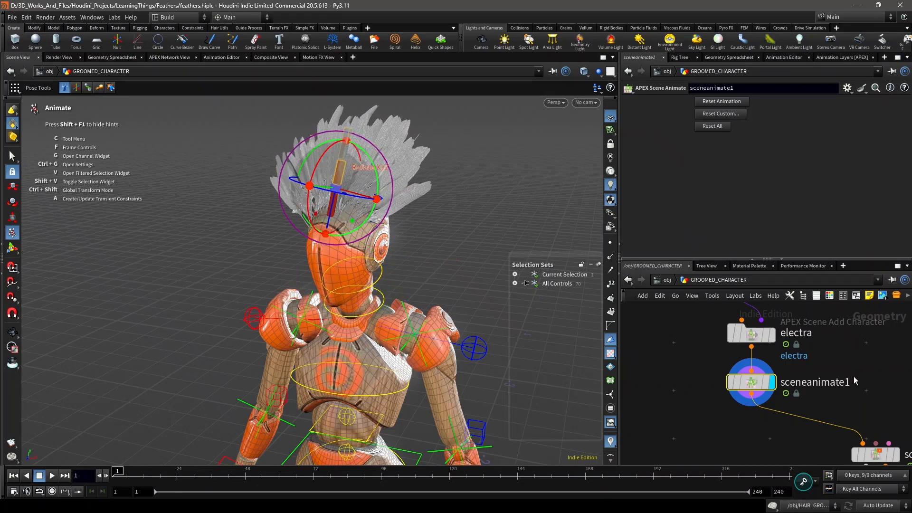
scroll(854, 376, "down", 6)
middle_click_drag(793, 361, 788, 334)
middle_click_drag(789, 411, 777, 385)
scroll(772, 392, "up", 5)
scroll(760, 414, "down", 3)
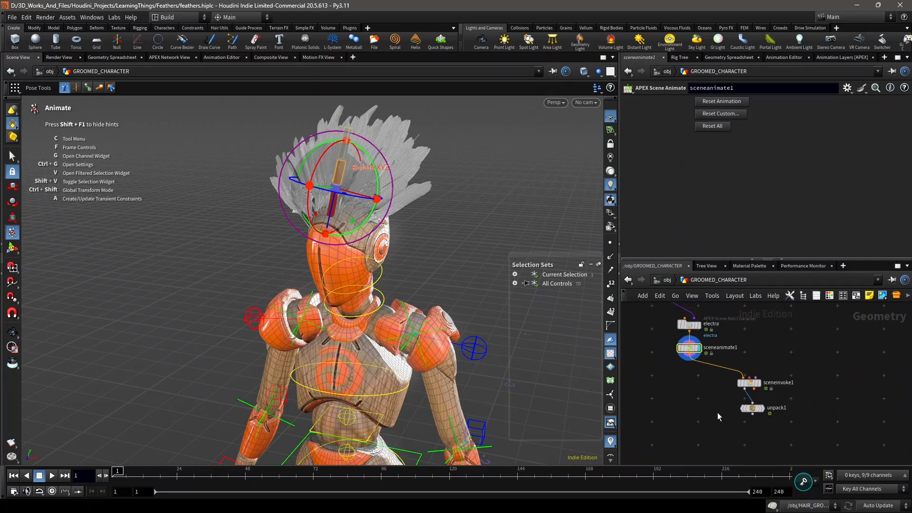
left_click(469, 241)
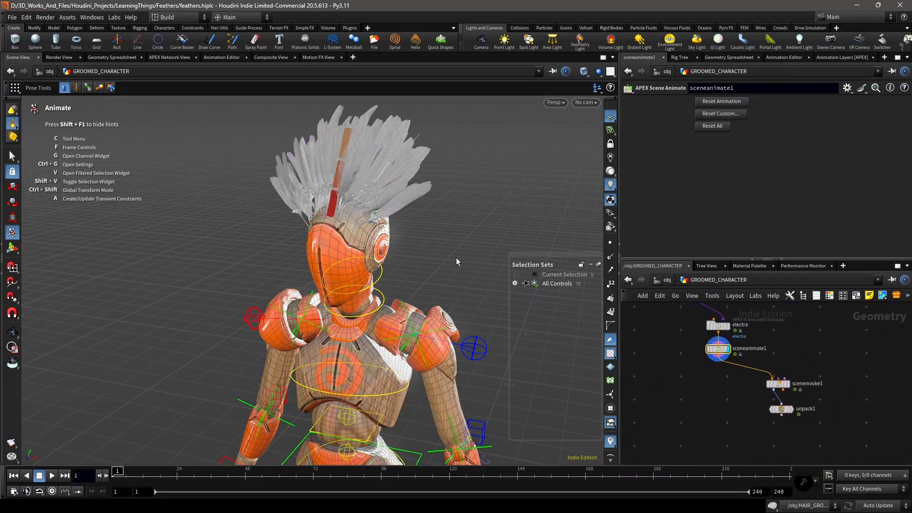
- Delete the existing sceneinvoke1 and unpack1 nodes below sceneanimate1
scroll(821, 417, "down", 2)
middle_click_drag(813, 417, 774, 412)
scroll(765, 401, "up", 5)
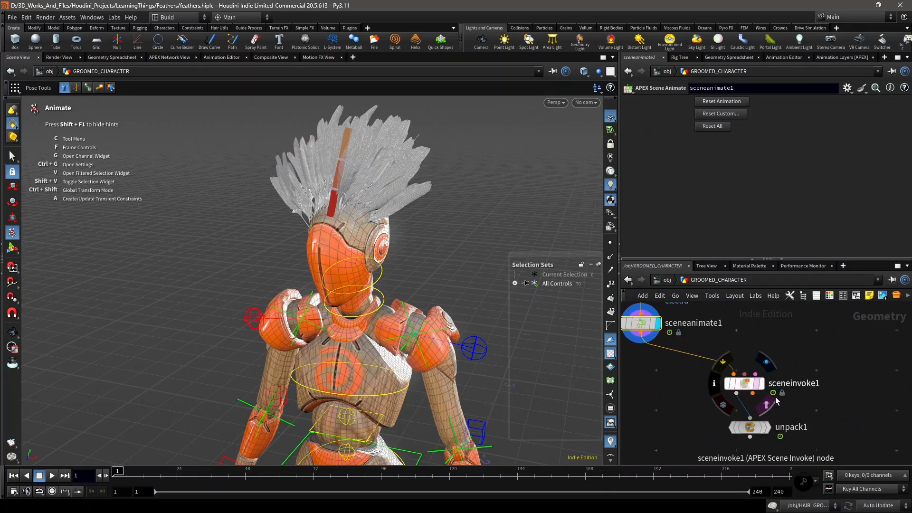
scroll(795, 426, "down", 1)
left_click_drag(817, 444, 744, 390)
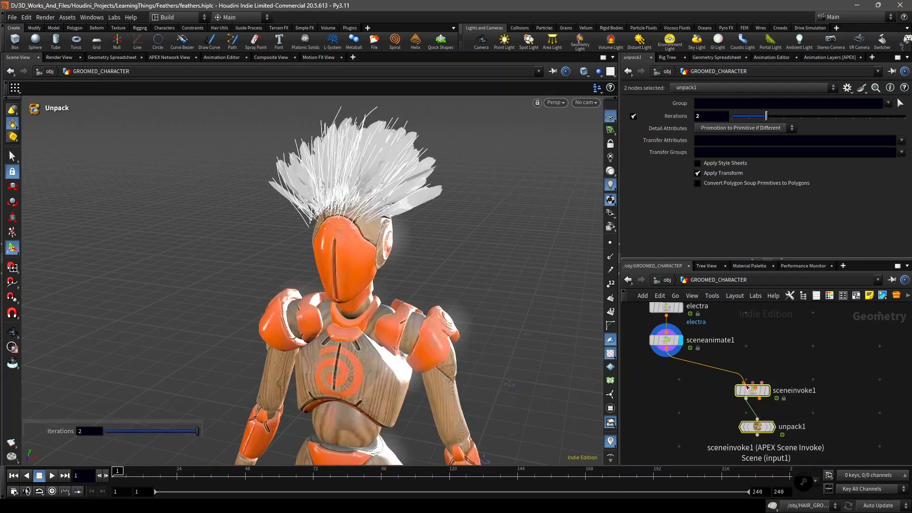
key("Delete")
- Add an APEX Scene Invoke node, connect its scene input to sceneanimate1, and display it
key("Tab")
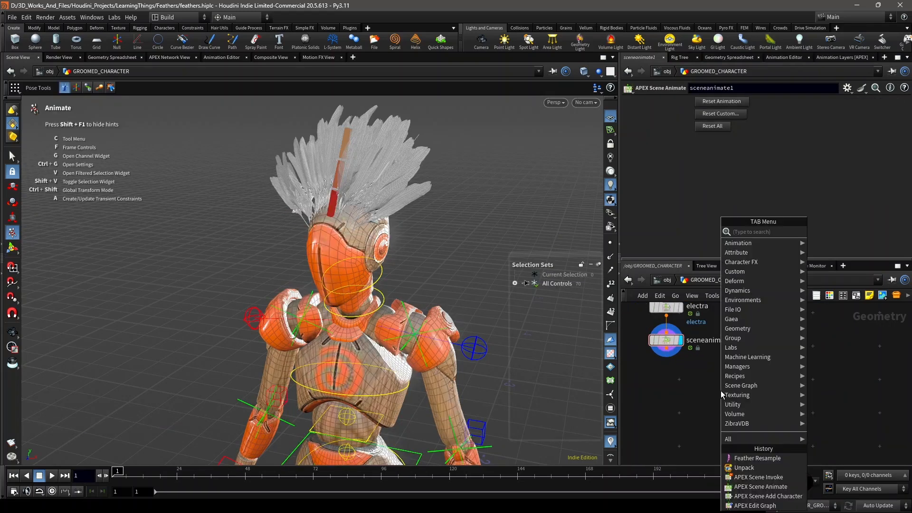
type("scene in")
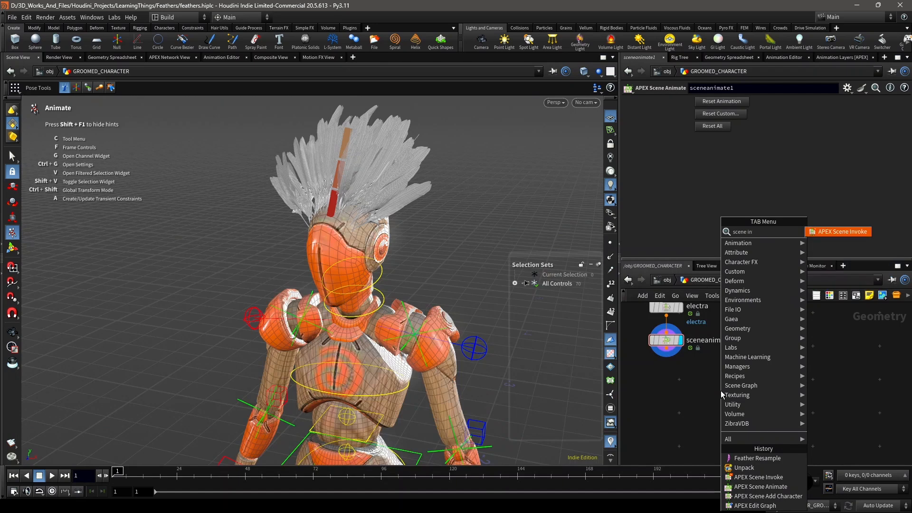
key("Return")
left_click(720, 390)
scroll(713, 385, "up", 3)
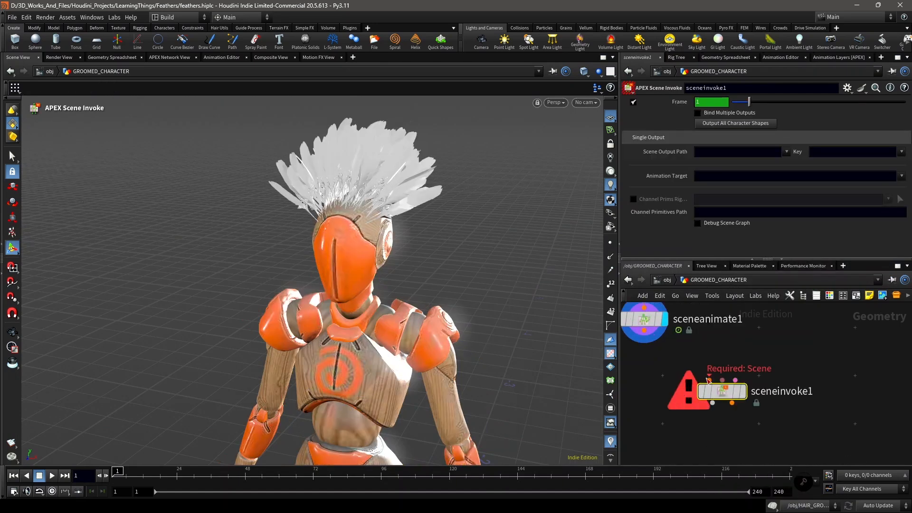
left_click_drag(708, 380, 645, 330)
left_click(742, 391)
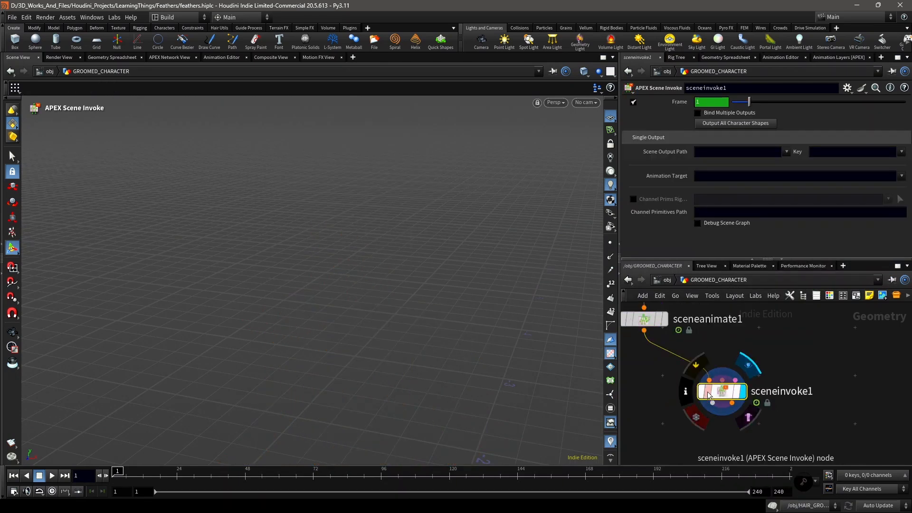
- Output all character shapes from sceneinvoke1 as multiple outputs
left_click(735, 123)
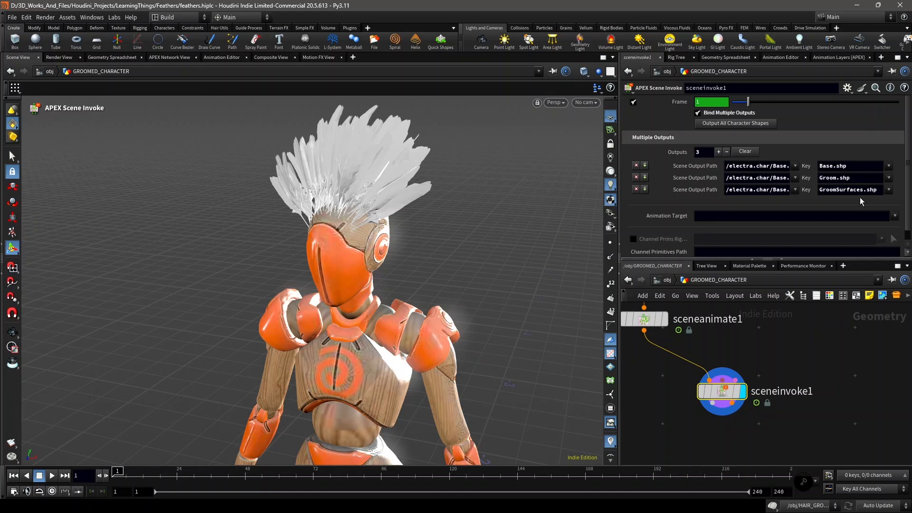
mouse_move(863, 190)
left_mouse_down()
mouse_move(831, 192)
mouse_move(846, 192)
left_mouse_up()
left_click(853, 367)
- Remove the Base.shp and GroomSurfaces.shp outputs from sceneinvoke1, keeping only Groom.shp
left_click(636, 165)
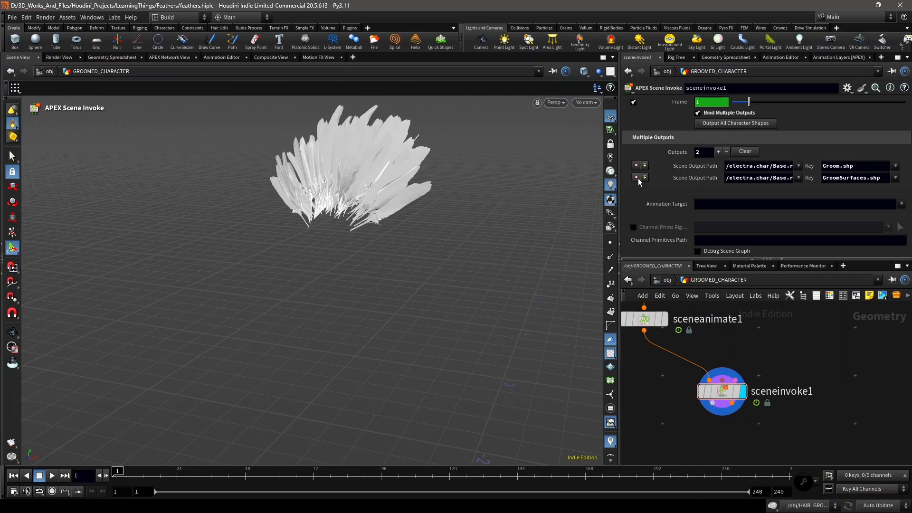
left_click_drag(860, 167, 812, 166)
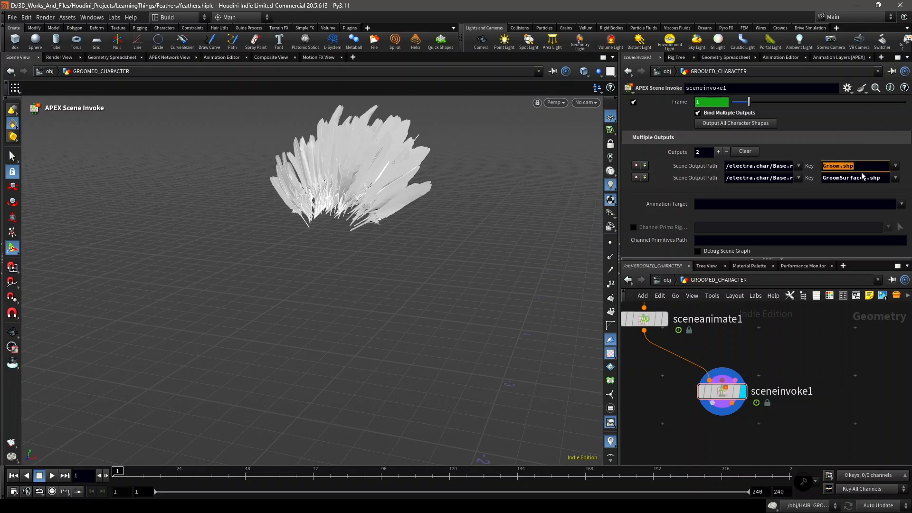
left_click(636, 177)
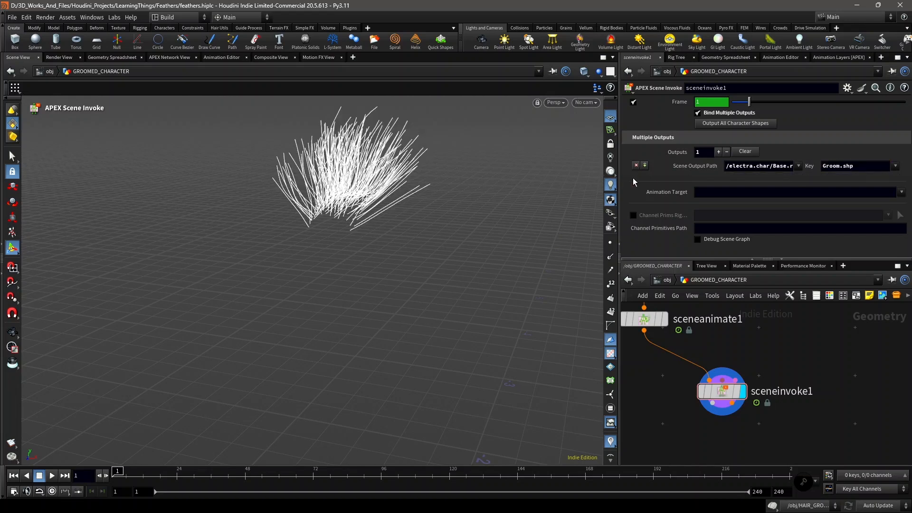
key("Escape")
scroll(374, 190, "up", 5)
left_click_drag(374, 190, 333, 193, "alt")
- Add an Unpack node after sceneinvoke1, display it, and set its Iterations to 2
scroll(784, 363, "down", 3)
middle_click_drag(781, 389, 780, 358)
scroll(767, 371, "up", 2)
key("Tab")
mouse_move(761, 387)
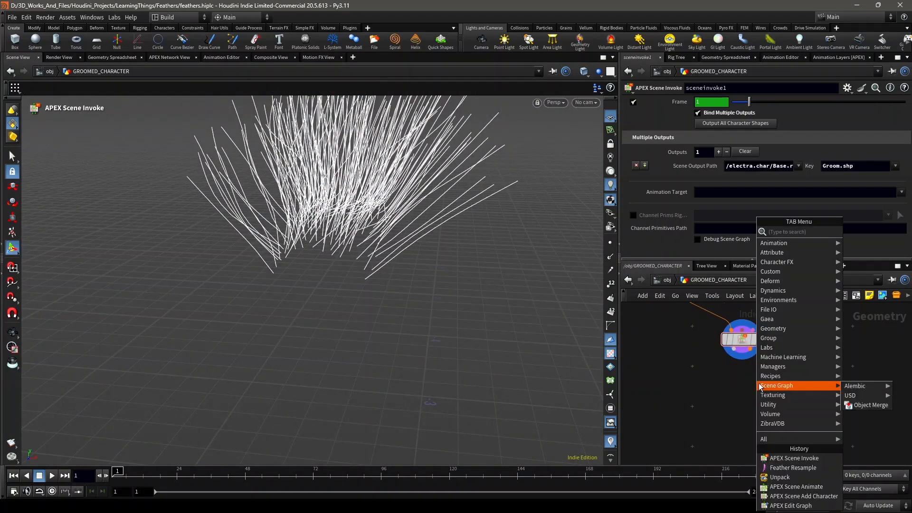
type("unpack")
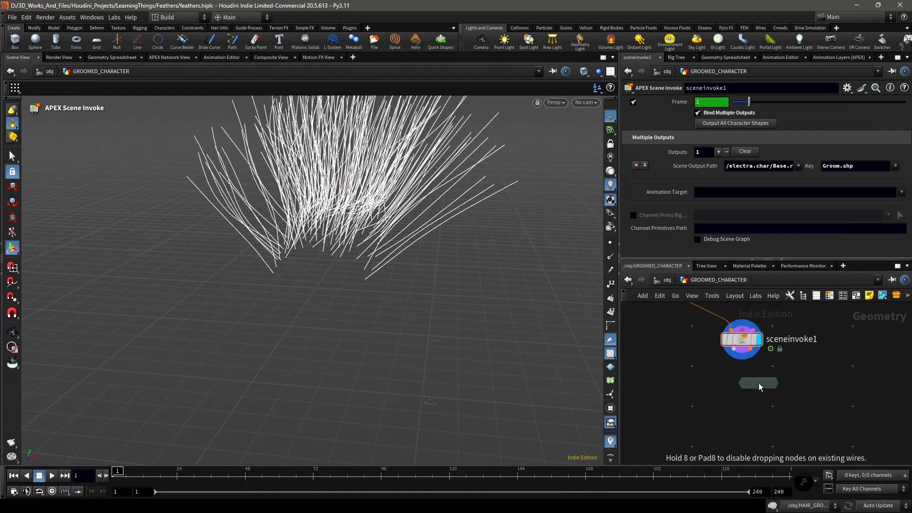
key("Return")
left_click(759, 388)
scroll(759, 387, "up", 3)
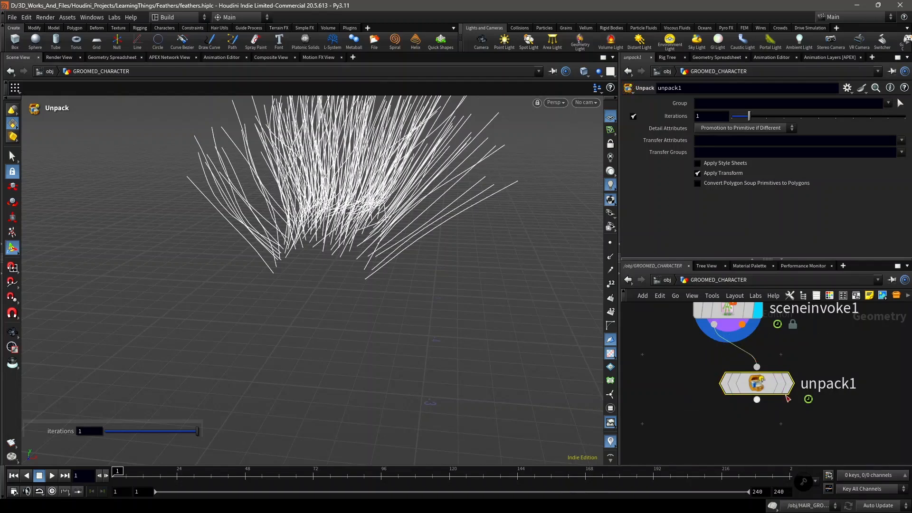
left_click(790, 389)
left_click(765, 116)
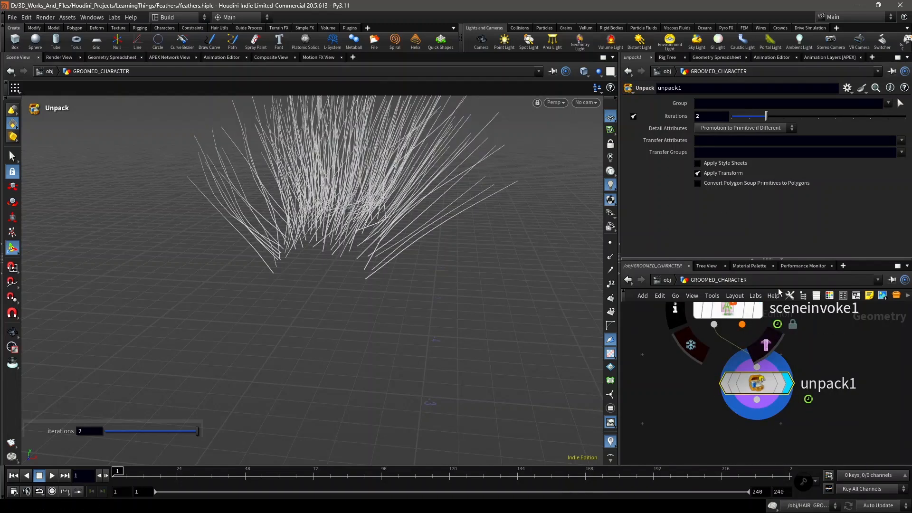
- Examine unpack1's geometry info and attributes along with the unpacked feather curves
middle_click_drag(756, 399, 740, 382)
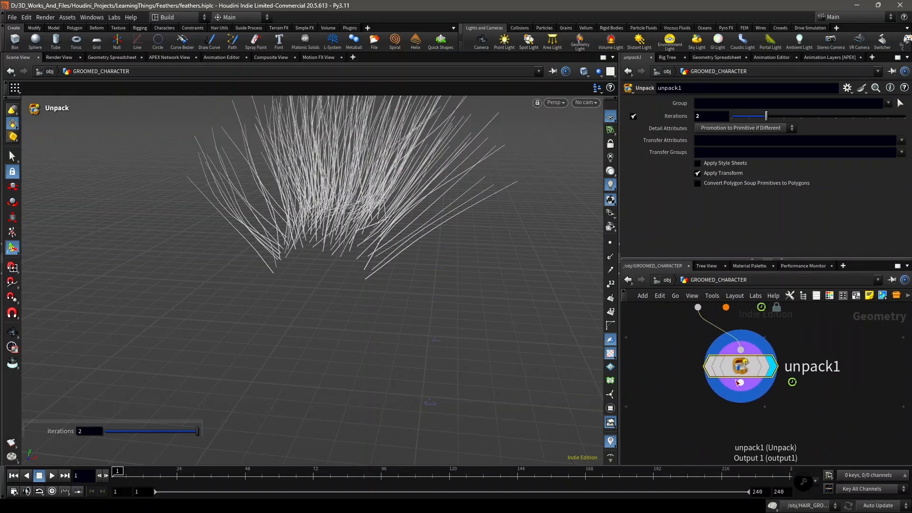
middle_click(740, 382)
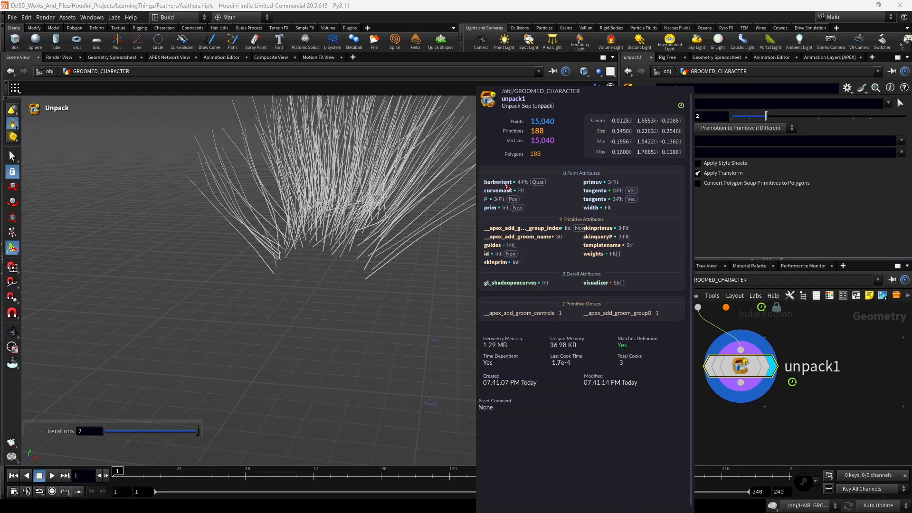
left_click_drag(340, 192, 411, 213, "alt")
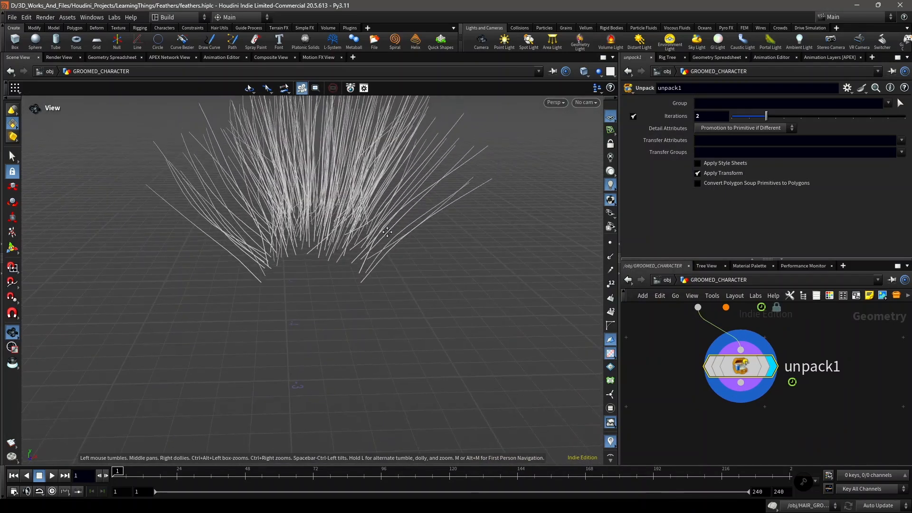
middle_click_drag(411, 214, 408, 261, "alt")
middle_click(757, 373)
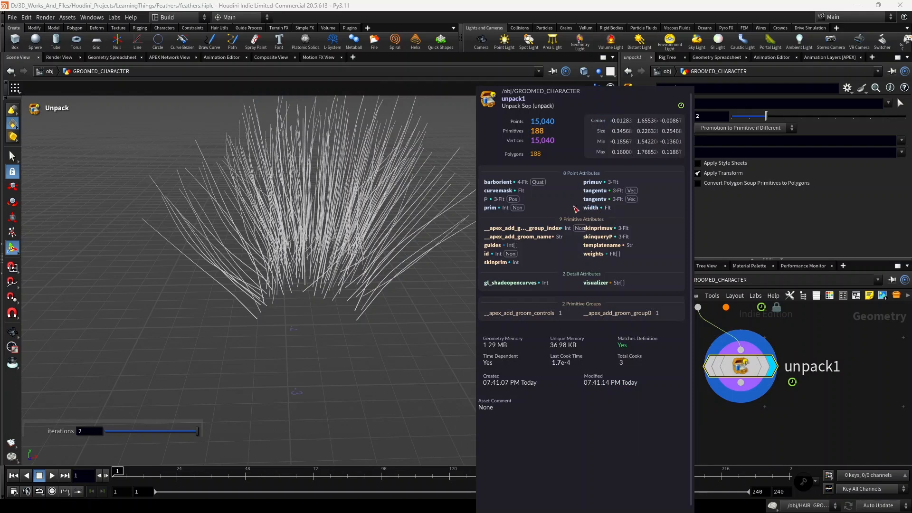
- Add a Feather Template Interpolate node below unpack1 and connect unpack1's output to its Feathers input
scroll(773, 401, "down", 4)
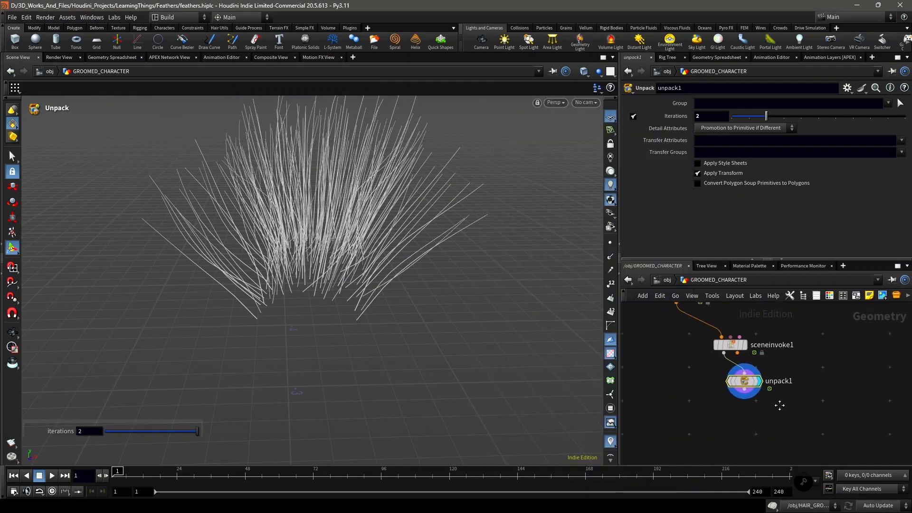
scroll(765, 409, "up", 2)
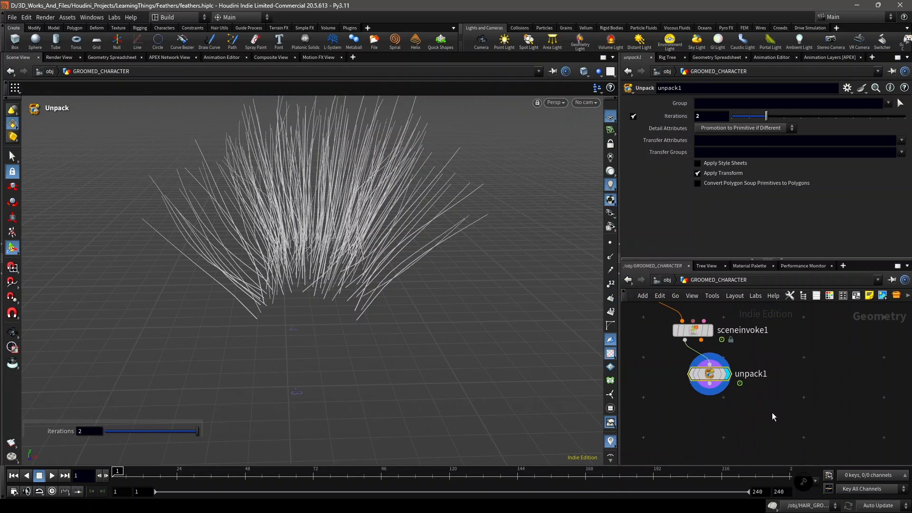
key("Tab")
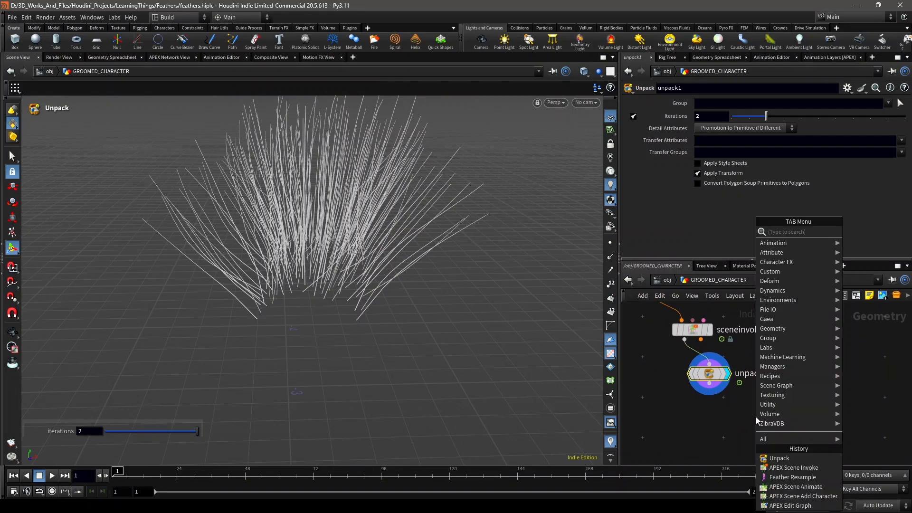
type("feather inter")
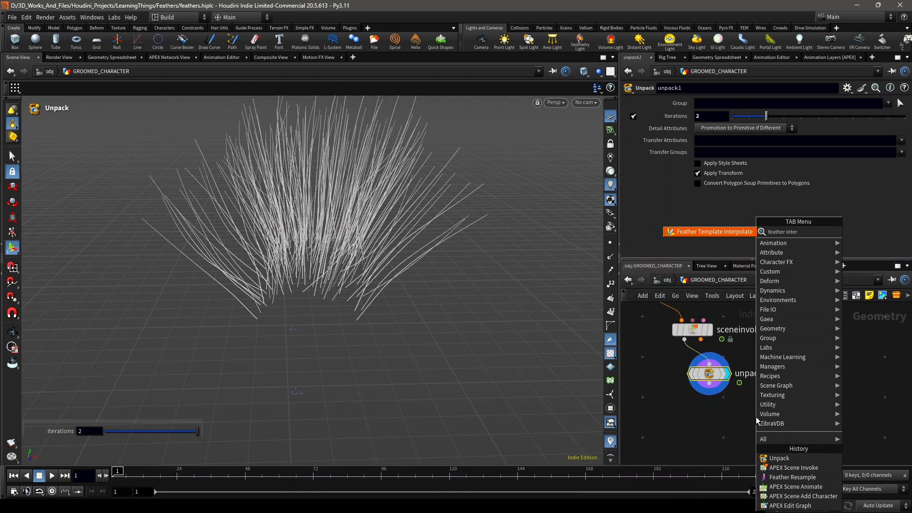
key("Return")
left_click(757, 417)
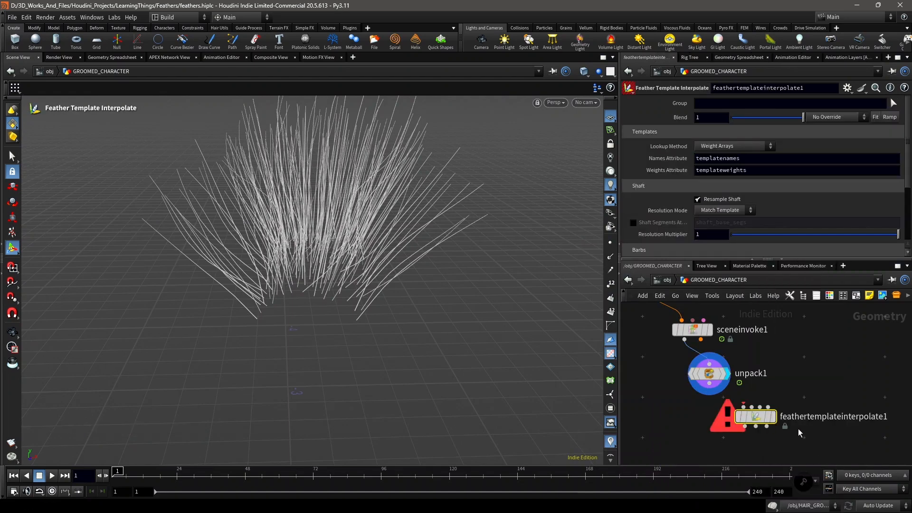
scroll(770, 428, "up", 3)
left_click_drag(784, 438, 793, 451)
middle_click_drag(793, 451, 783, 428)
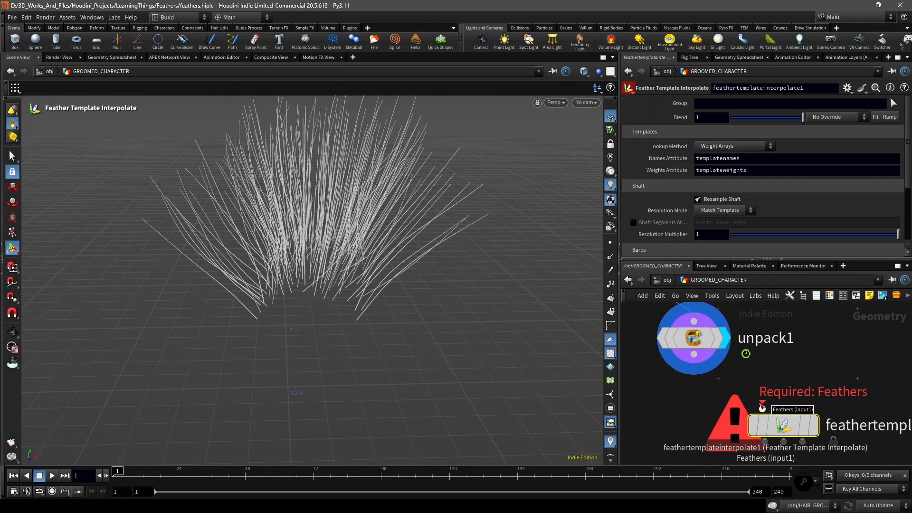
left_click(762, 407)
left_click(694, 354)
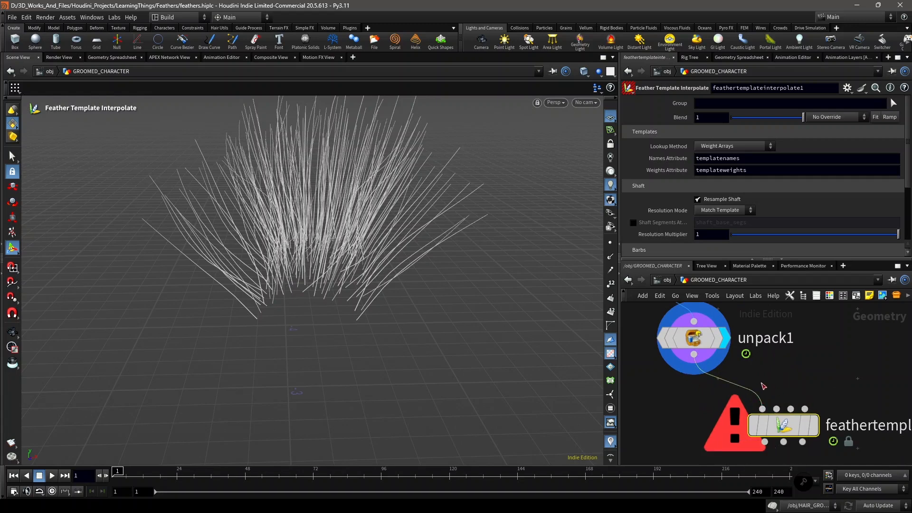
- Add an Object Merge node and connect its output to the fourth input of feathertemplateinterpolate1
scroll(808, 399, "down", 3)
scroll(761, 399, "down", 2)
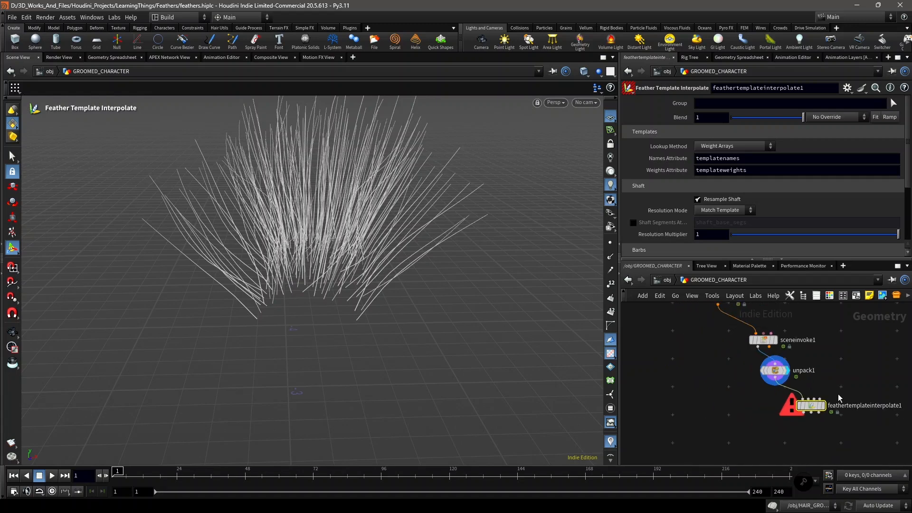
scroll(765, 402, "up", 2)
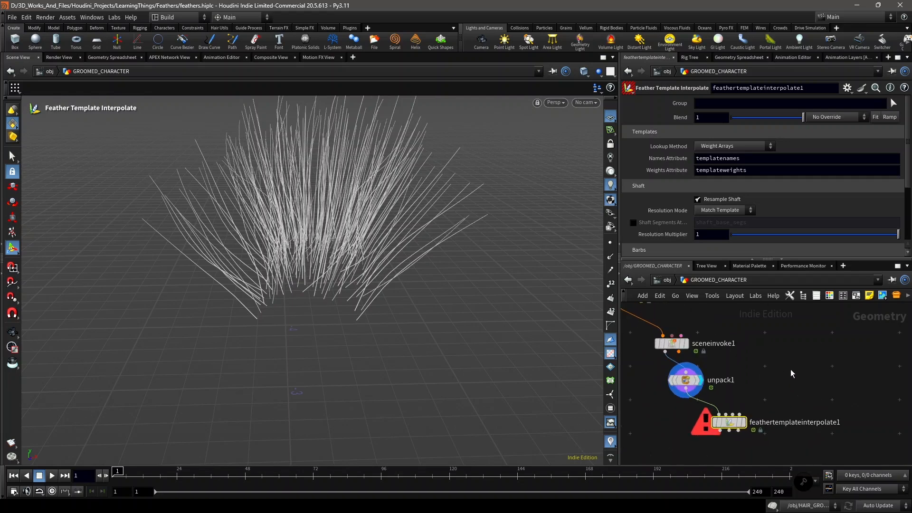
key("Tab")
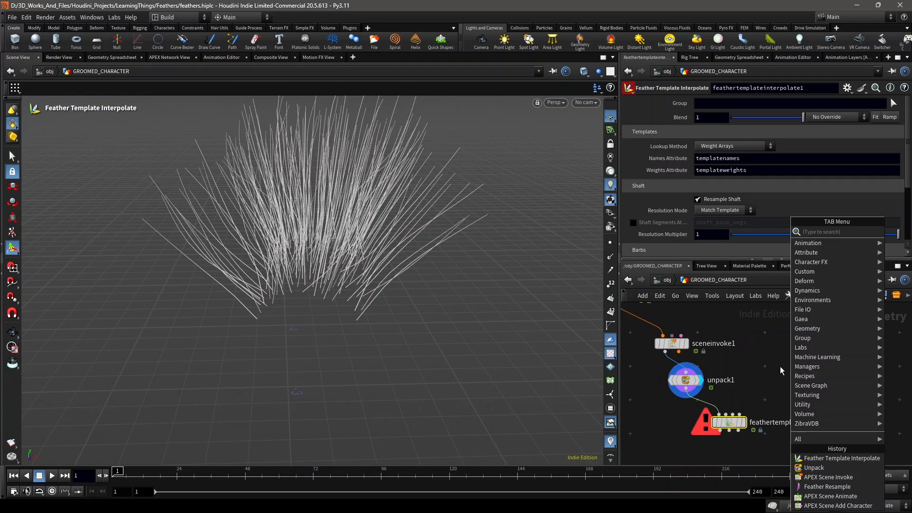
type("obj")
key("Return")
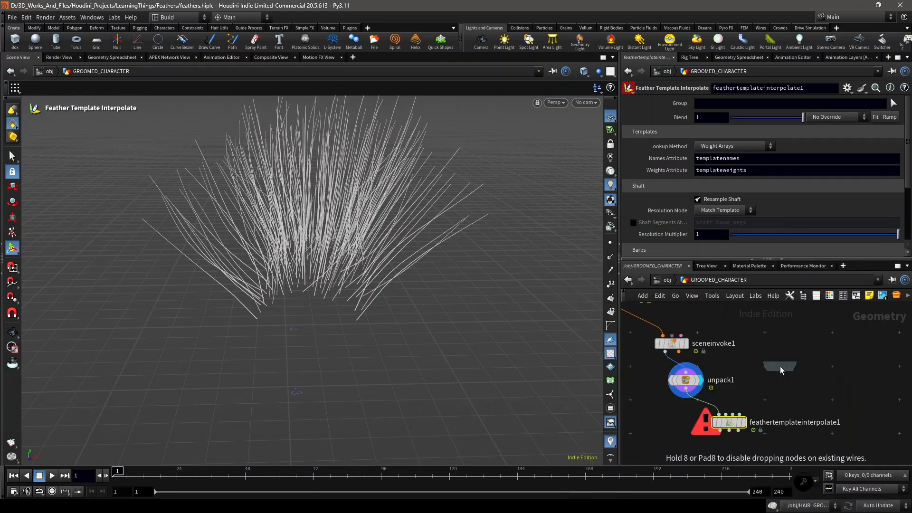
left_click(782, 365)
scroll(773, 368, "up", 3)
left_click(794, 371)
left_click(727, 433)
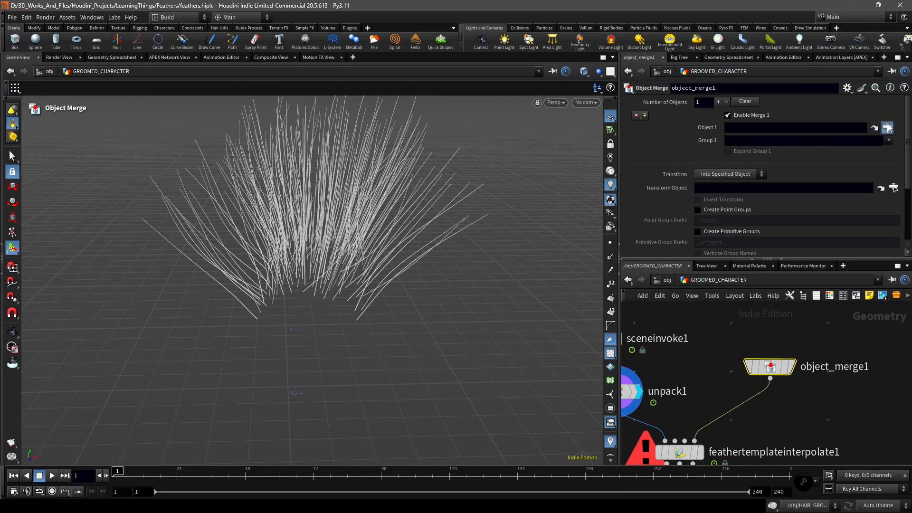
- Set Object 1 of object_merge1 to /obj/FEATHERS/FEATHER_BARBS and display the merged feather
left_click(887, 127)
scroll(849, 101, "up", 5)
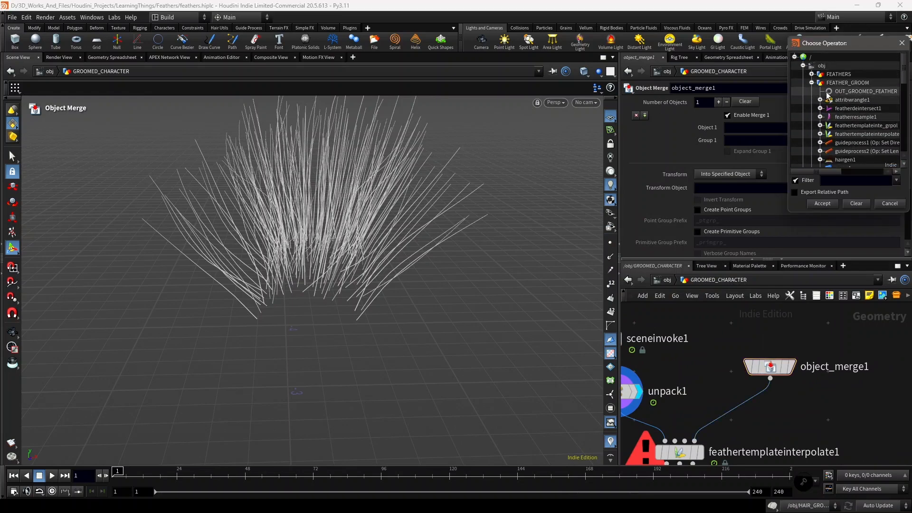
left_click(811, 83)
left_click(812, 74)
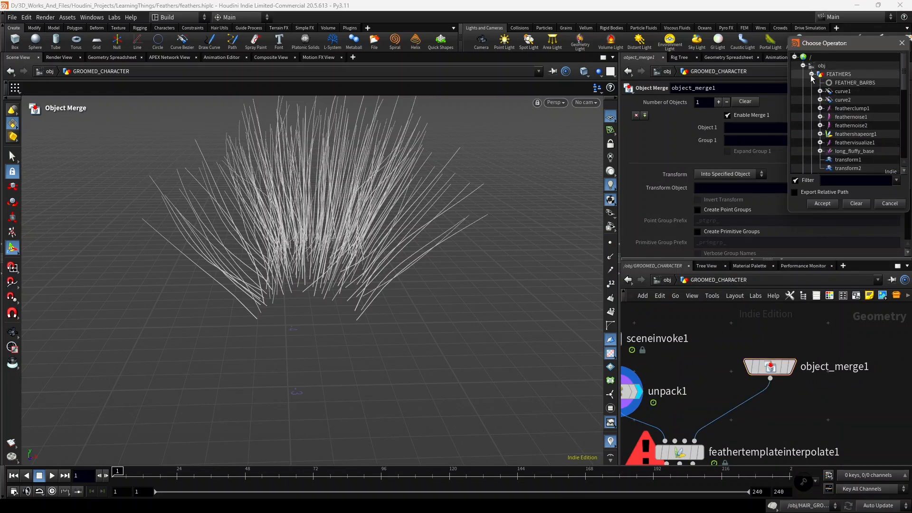
double_click(851, 84)
scroll(784, 371, "down", 2)
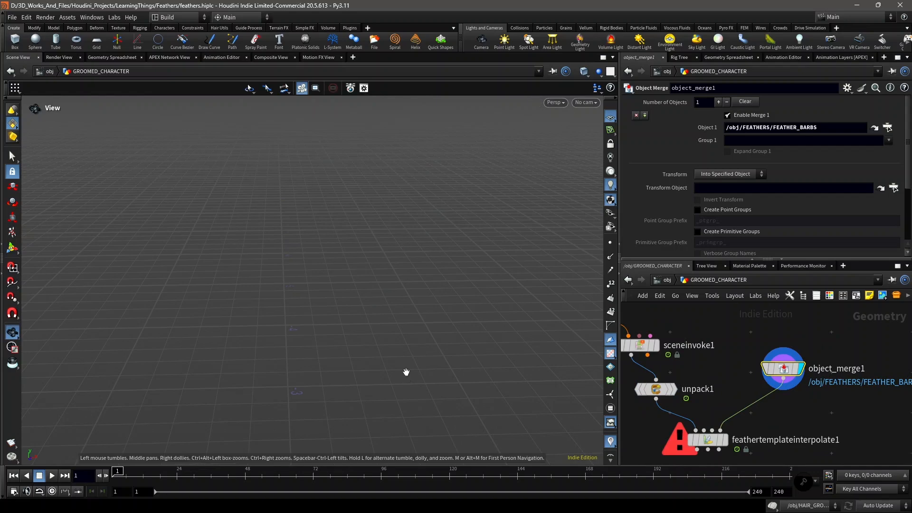
key("space+g")
left_click_drag(412, 359, 428, 353)
- Display feathertemplateinterpolate1 and set its template Lookup Method to Match by Name Attribute
middle_click_drag(767, 446, 792, 407)
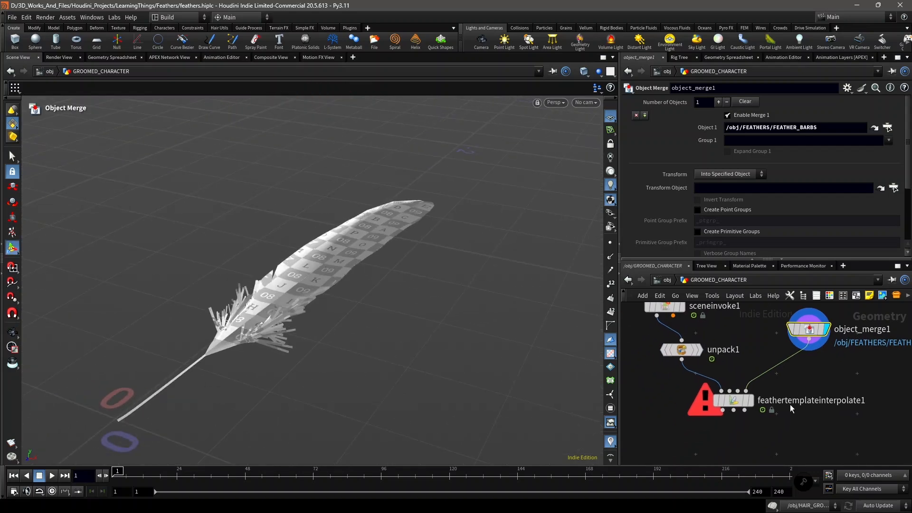
scroll(767, 410, "up", 1)
left_click(749, 398)
key("space+g")
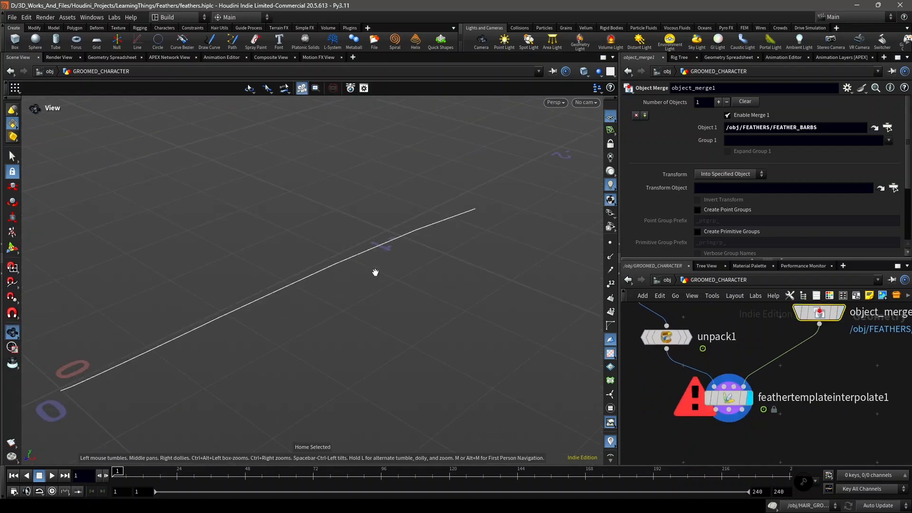
scroll(378, 263, "down", 3)
left_click(729, 398)
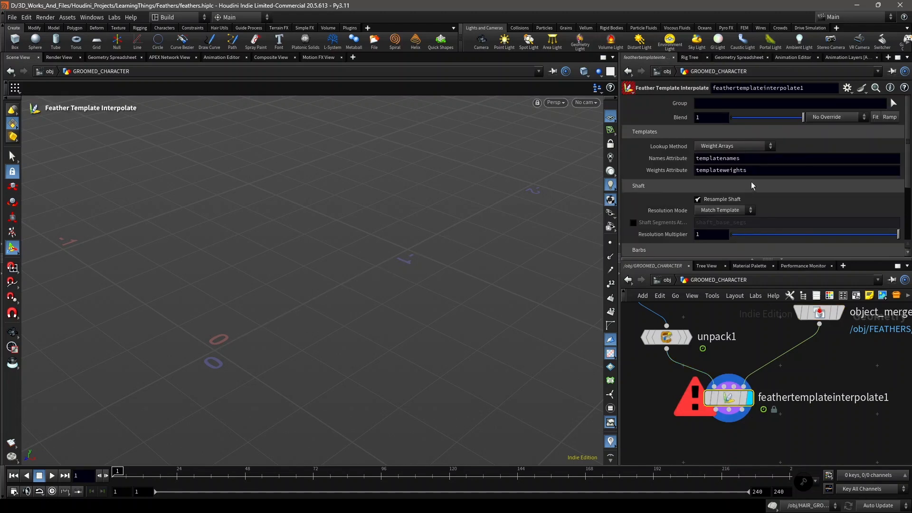
left_click(700, 148)
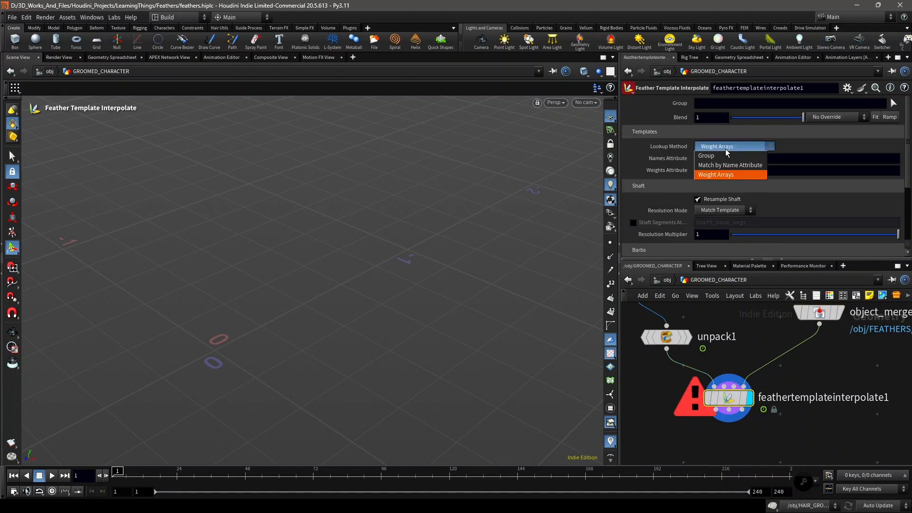
left_click(751, 168)
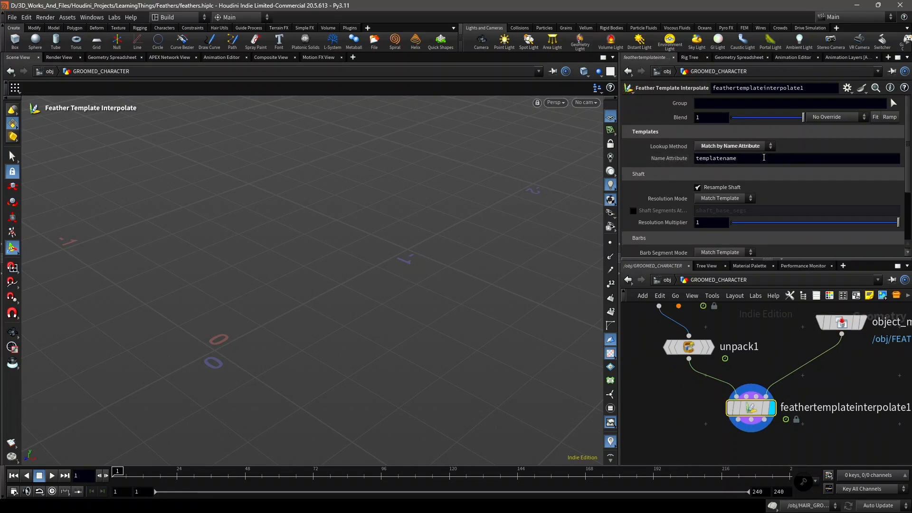
- Frame the interpolated feathers, then display unpack1 and check its primitive attributes for templatename
left_click_drag(764, 158, 581, 152)
left_click(768, 331)
key("Escape")
key("g")
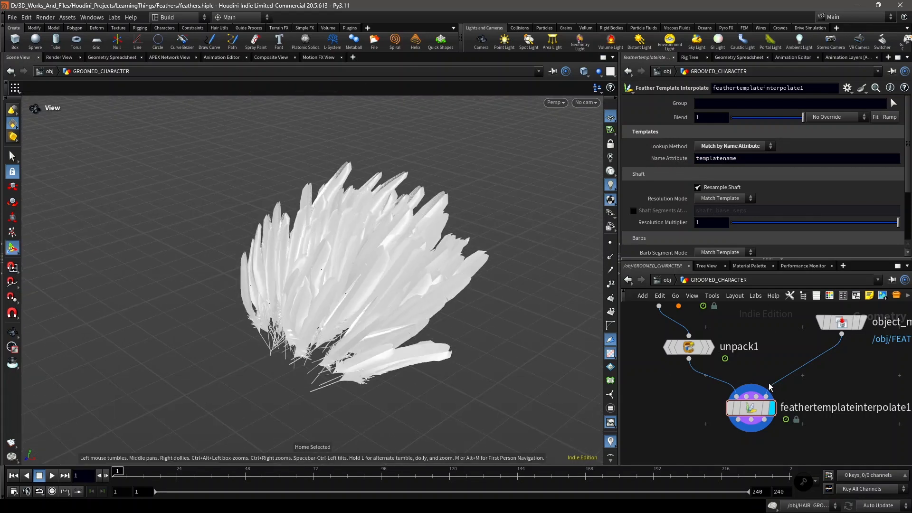
left_click(711, 347)
middle_click(687, 364)
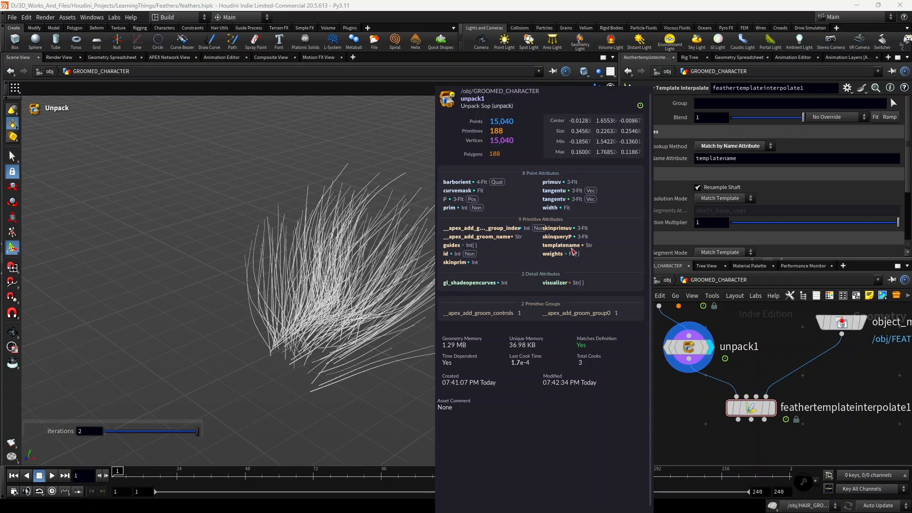
scroll(746, 408, "up", 3)
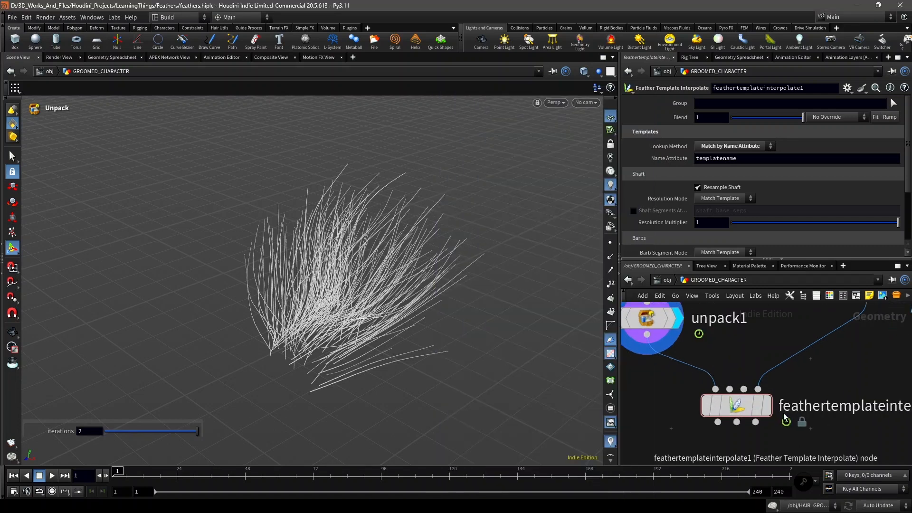
- Display feathertemplateinterpolate1 again and inspect the feather geometry from several angles
left_click(766, 406)
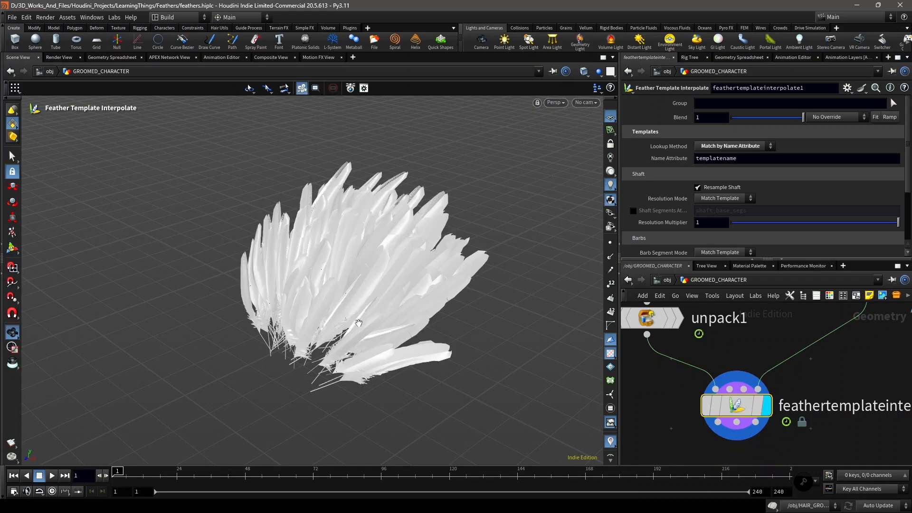
left_click_drag(414, 312, 378, 292)
scroll(799, 379, "down", 4)
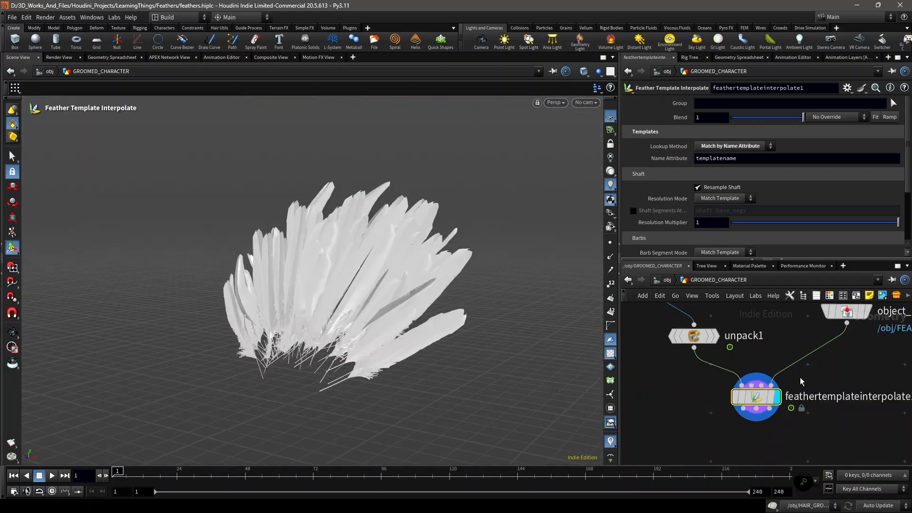
middle_click_drag(805, 384, 775, 373)
scroll(749, 396, "up", 2)
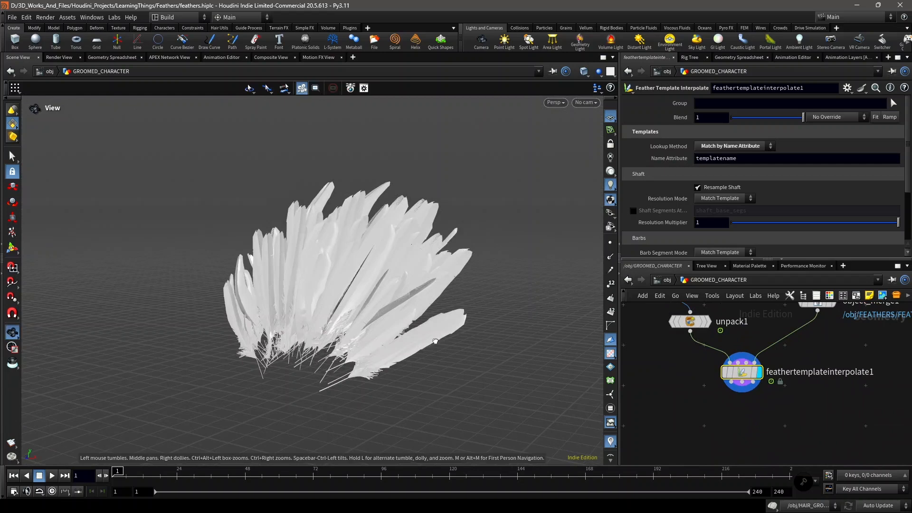
left_click_drag(407, 336, 396, 304)
scroll(821, 440, "down", 3)
middle_click_drag(821, 439, 813, 440)
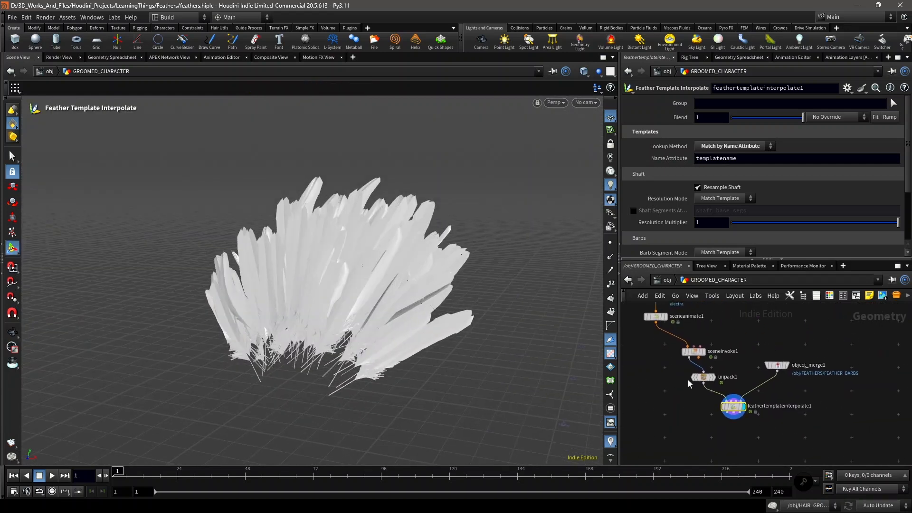
- Duplicate sceneinvoke1 with its input connection and place the copy in the empty area beyond object_merge1
scroll(779, 402, "down", 2)
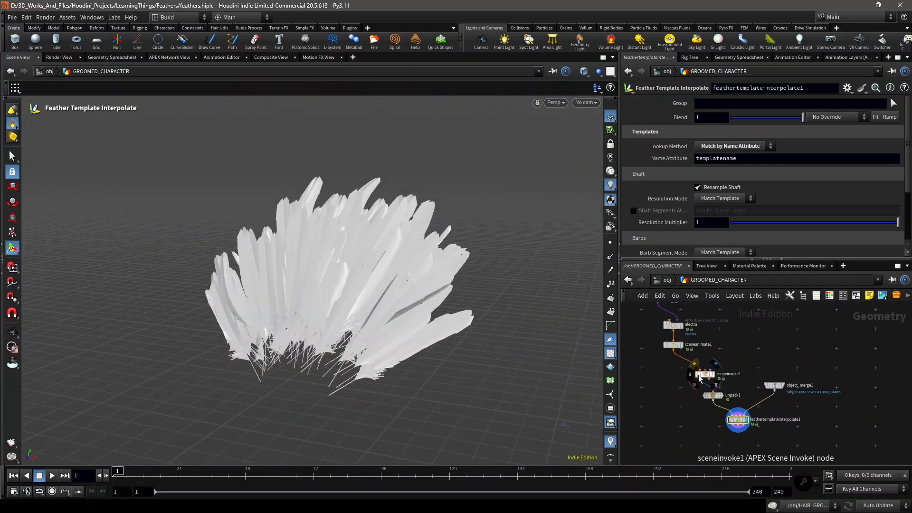
middle_click_drag(801, 437, 796, 408)
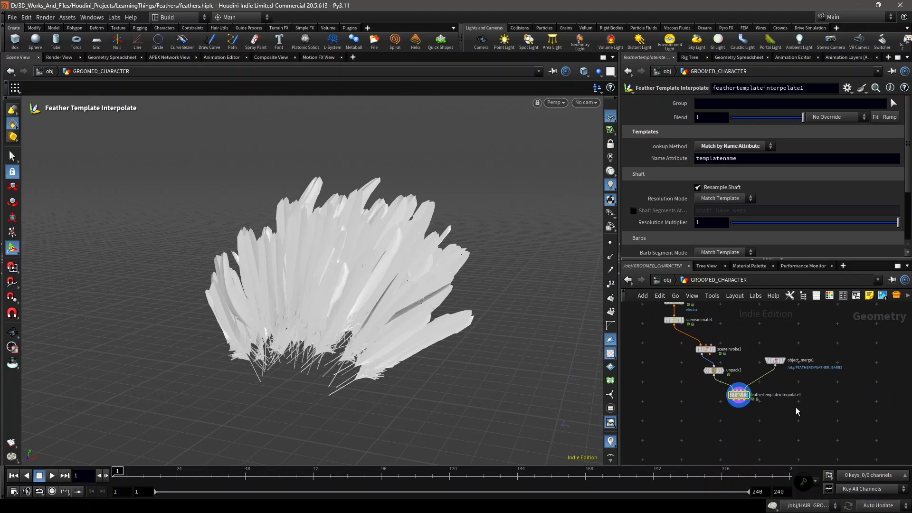
scroll(728, 371, "down", 3)
middle_click_drag(729, 368, 678, 385)
scroll(724, 376, "up", 4)
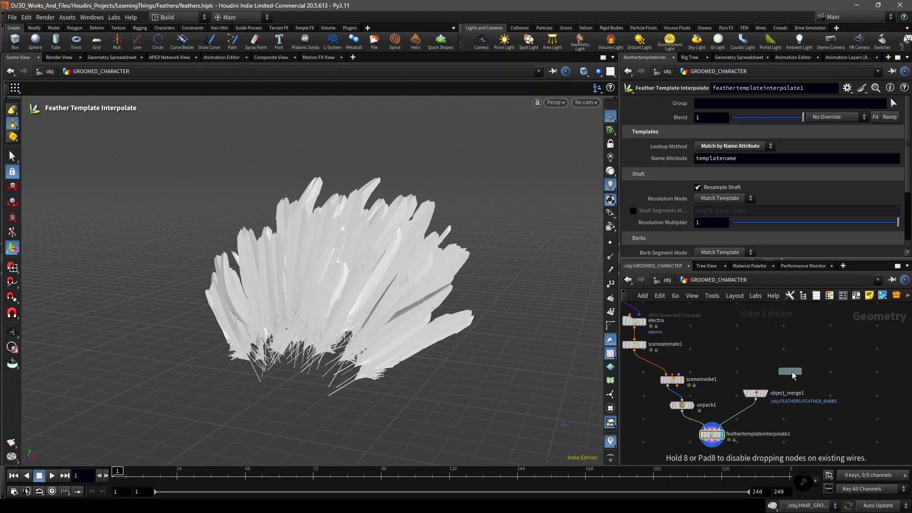
left_click(810, 371)
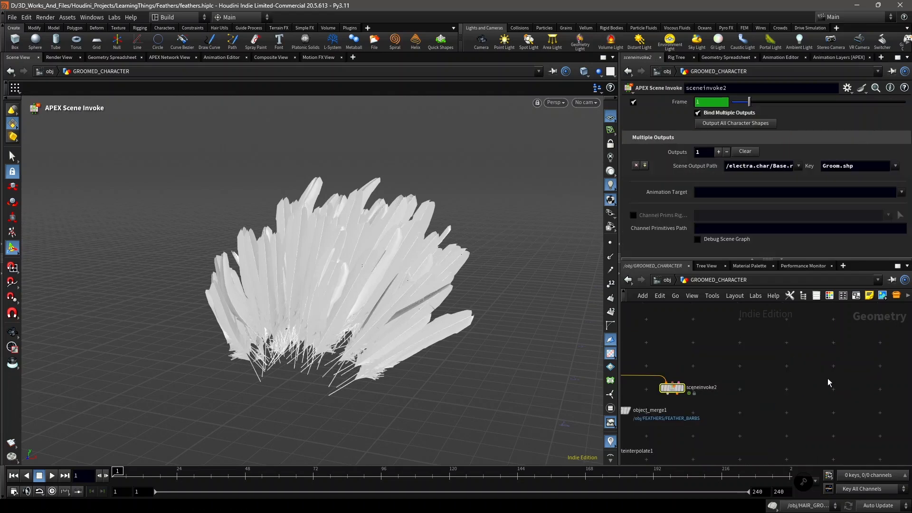
scroll(716, 383, "up", 2)
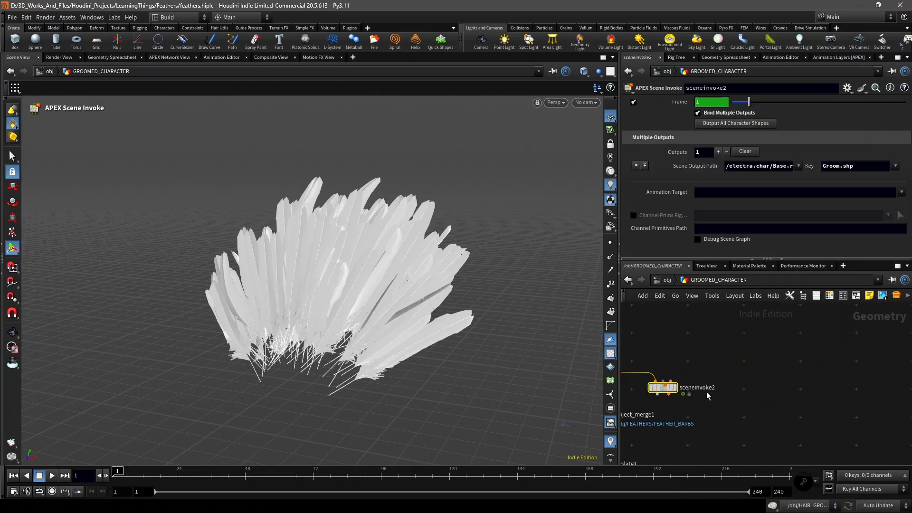
left_click_drag(670, 392, 781, 401)
- Display sceneinvoke2 and output all character shapes from it
scroll(781, 401, "up", 2)
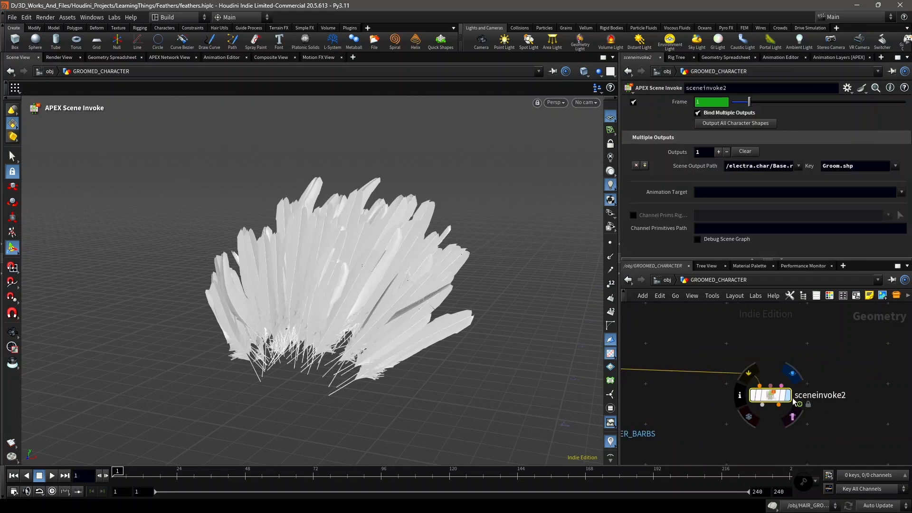
left_click(791, 399)
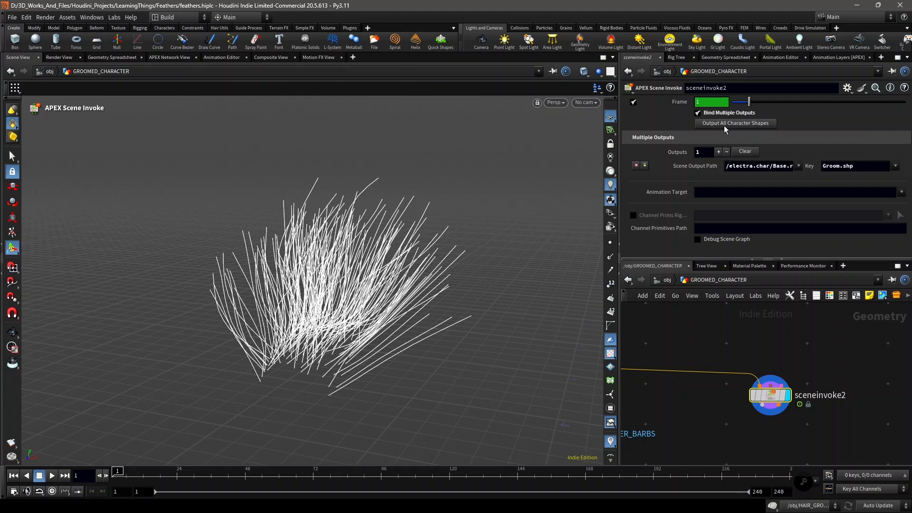
left_click(737, 126)
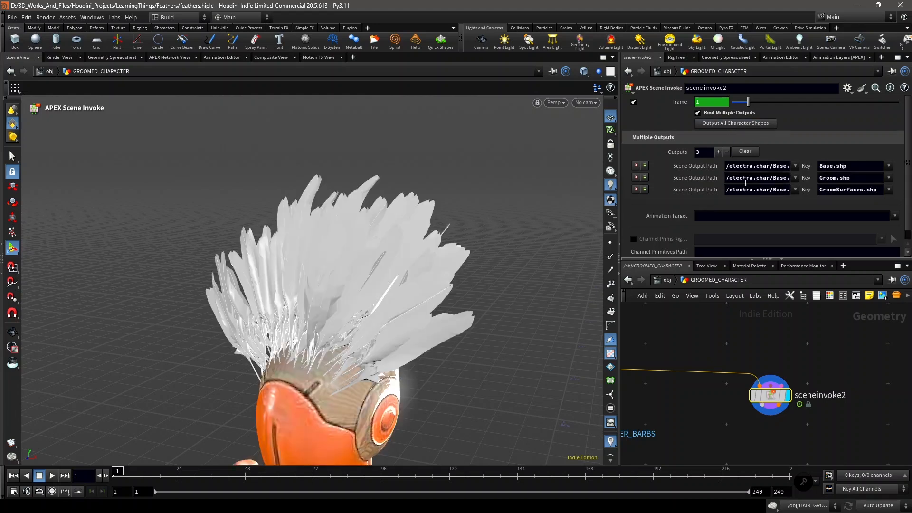
- Remove the Groom.shp and Base.shp outputs from sceneinvoke2, keeping only GroomSurfaces.shp, and inspect the remaining surfaces
left_click(636, 177)
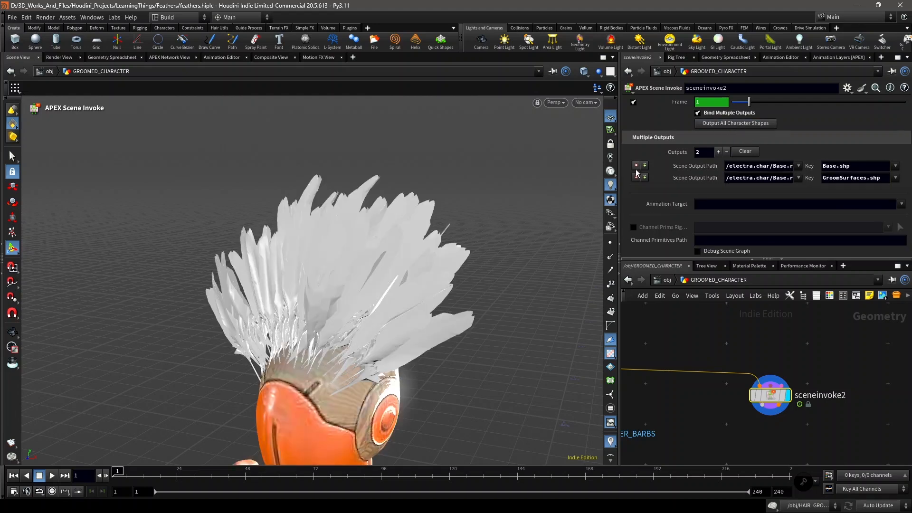
left_click(636, 166)
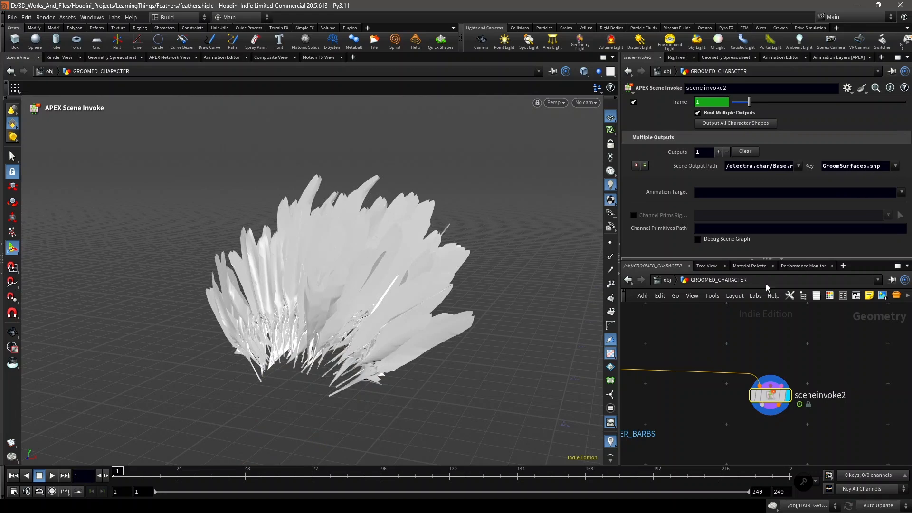
mouse_move(344, 289)
left_mouse_down("alt")
mouse_move(361, 282)
mouse_move(354, 278)
left_mouse_up("alt")
scroll(784, 405, "down", 2)
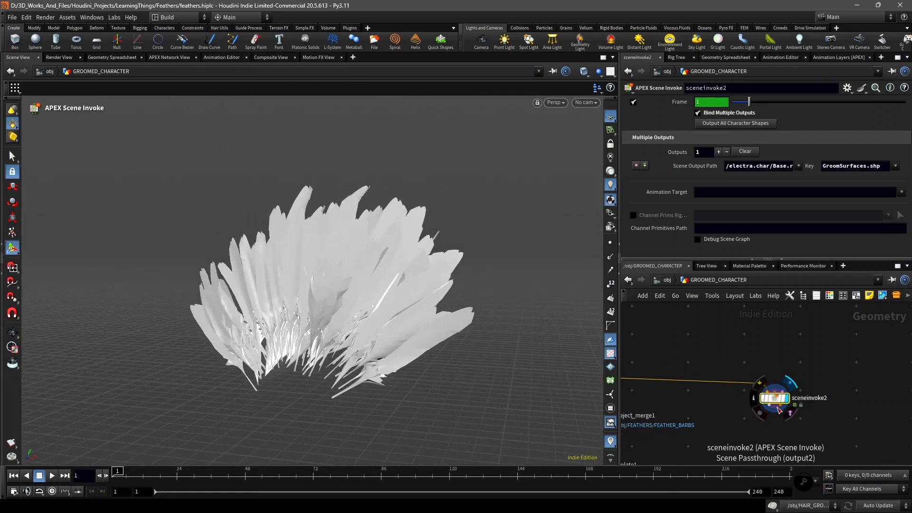
scroll(793, 434, "down", 3)
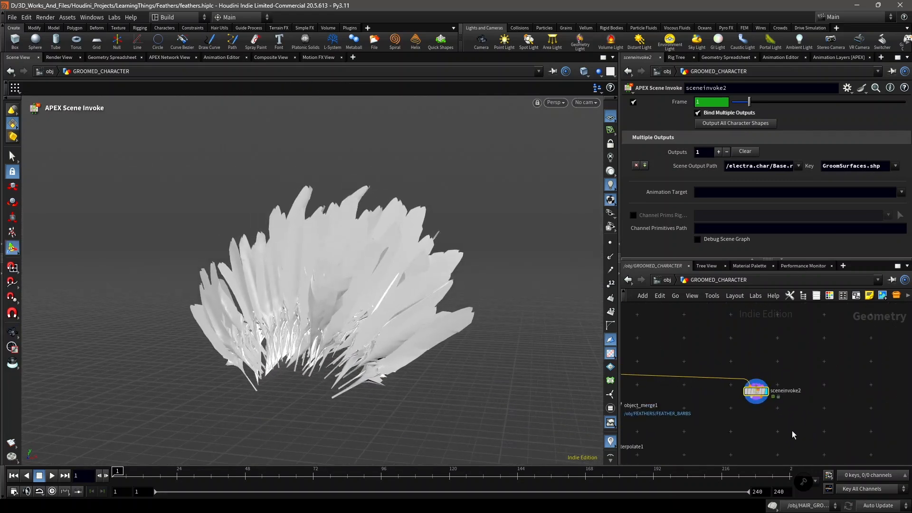
scroll(792, 434, "down", 2)
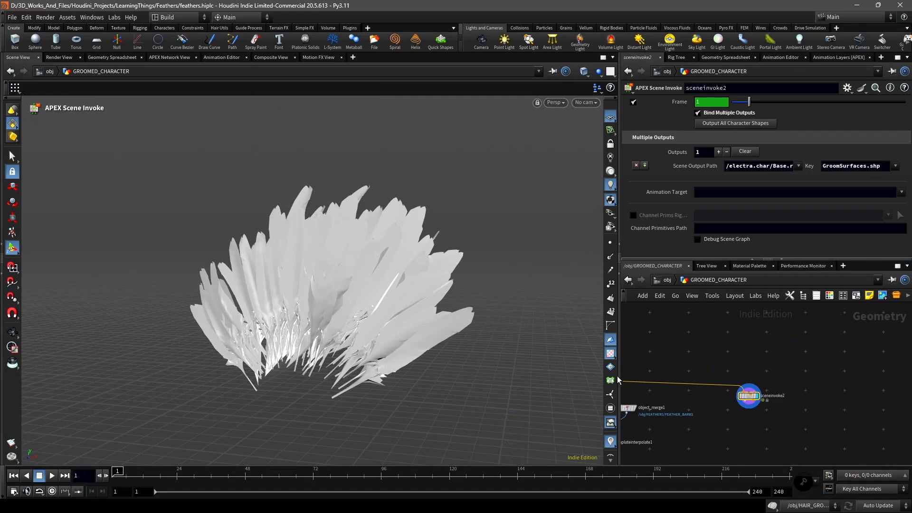
scroll(752, 422, "up", 3)
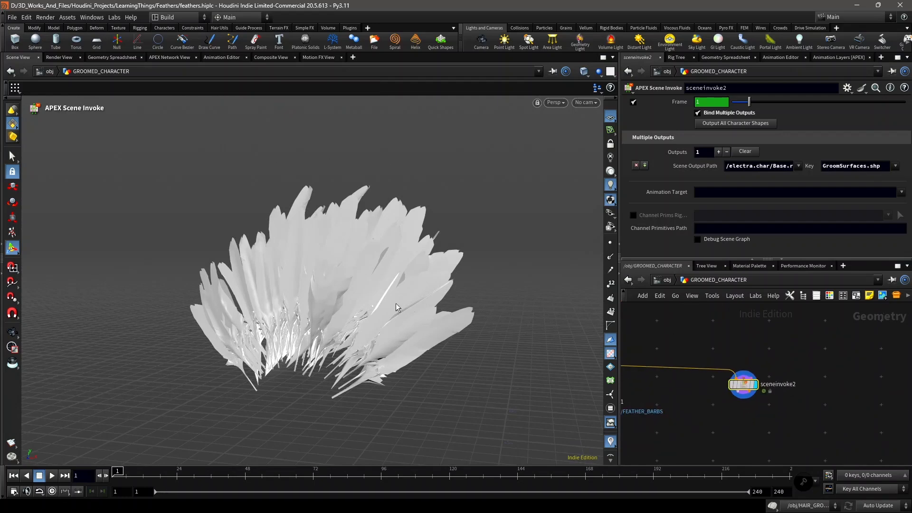
left_click_drag(417, 314, 366, 301, "alt")
- Add a Feather Deform node in the empty area below sceneinvoke2
key("Tab")
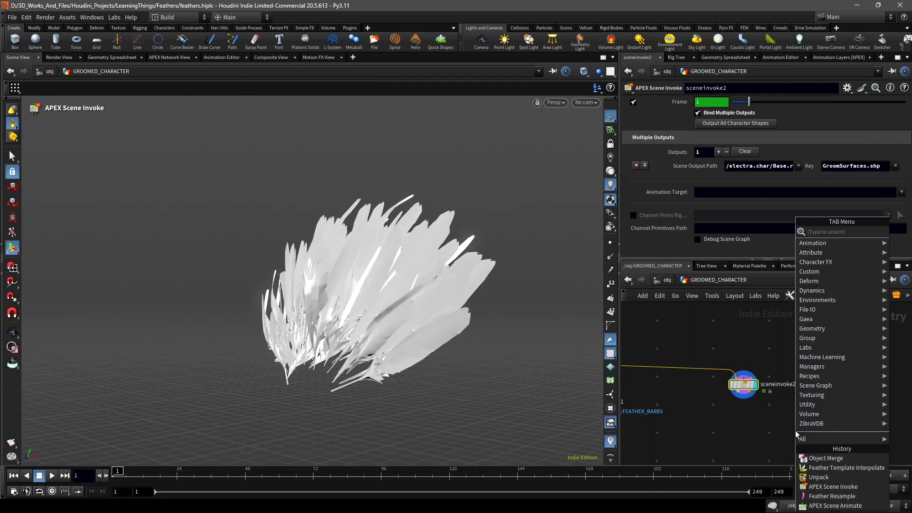
type("featherdef")
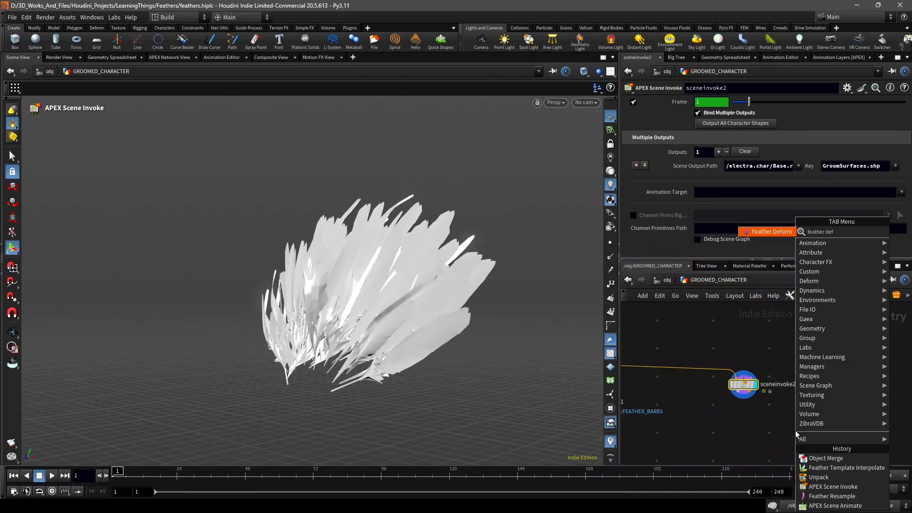
key("Return")
left_click(795, 432)
scroll(789, 421, "up", 4)
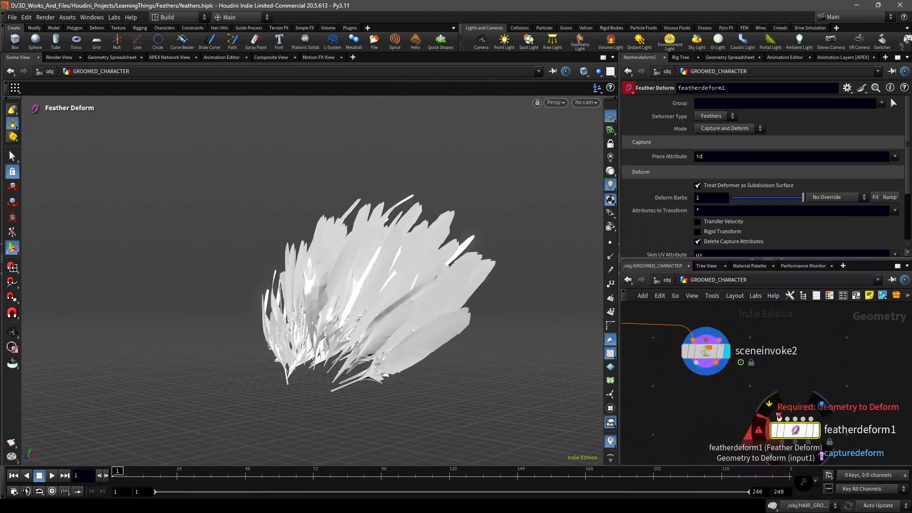
- Connect the output of in_grooms to the Geometry to Deform input of featherdeform1
left_click(780, 419)
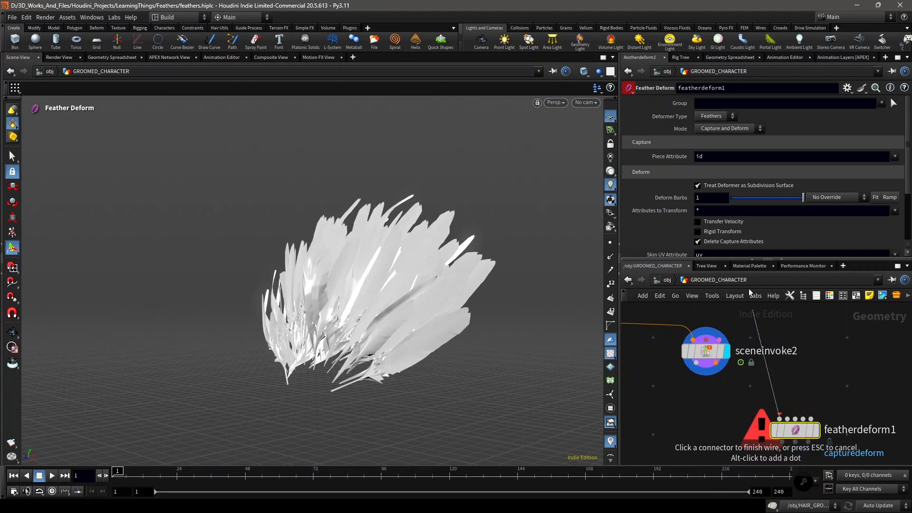
scroll(782, 351, "down", 5)
middle_click_drag(793, 354, 812, 391)
scroll(730, 359, "up", 2)
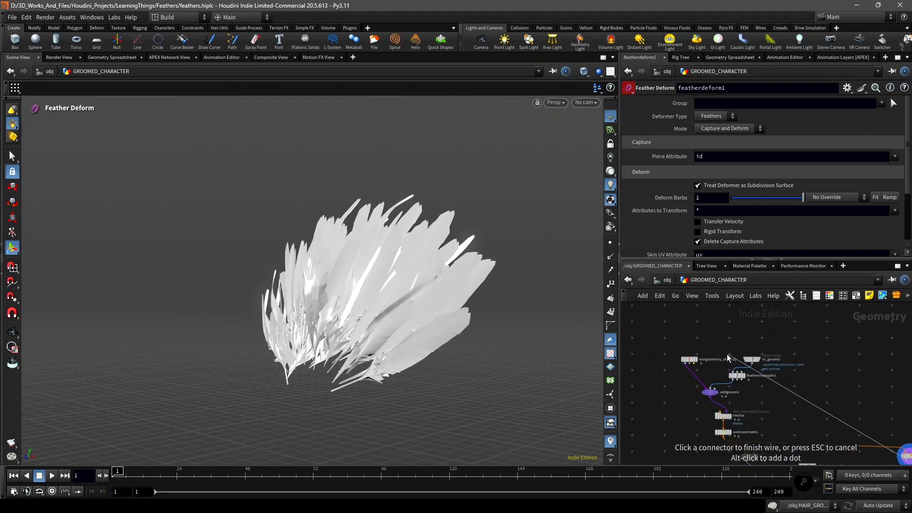
scroll(767, 374, "up", 5)
middle_click_drag(787, 374, 712, 350)
left_click(749, 352)
scroll(793, 380, "down", 3)
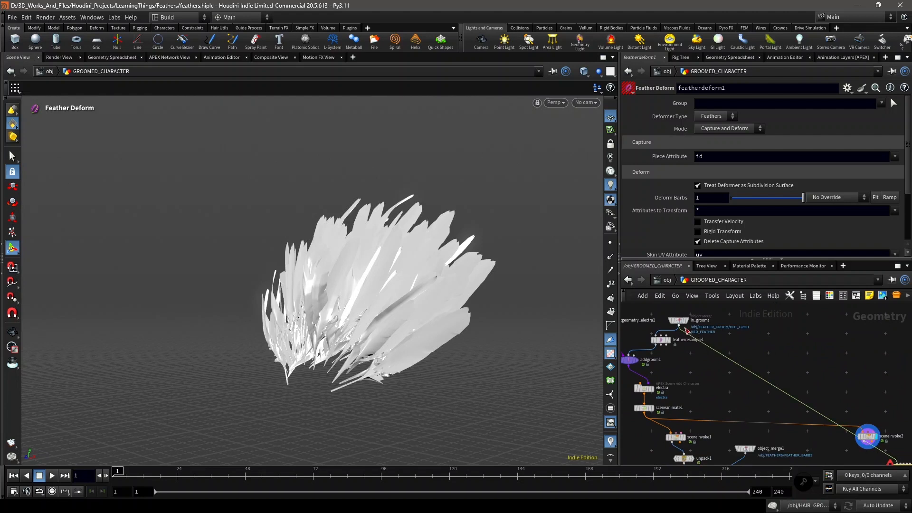
middle_click_drag(807, 374, 672, 336)
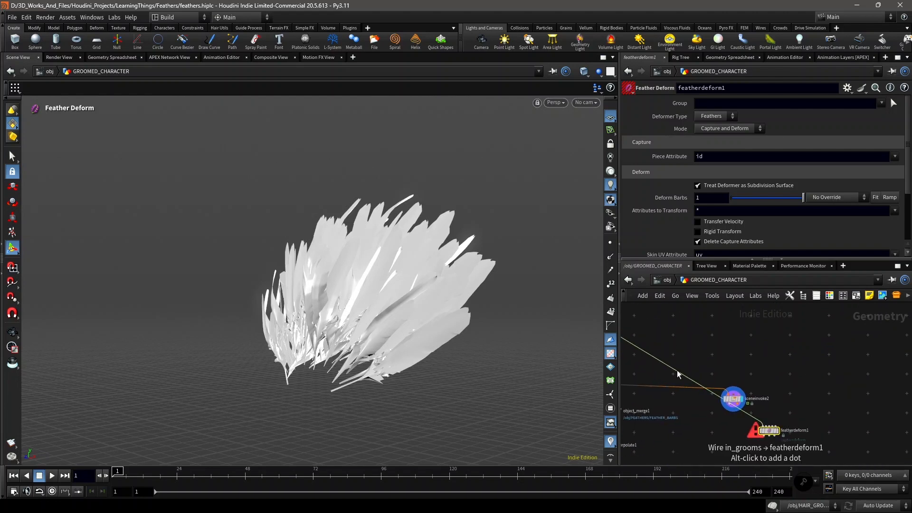
- Add a dot to the wire from in_grooms to featherdeform1, reposition it beside sceneinvoke2, and move sceneinvoke2 clear of the wire
left_click_drag(677, 370, 791, 379, "alt")
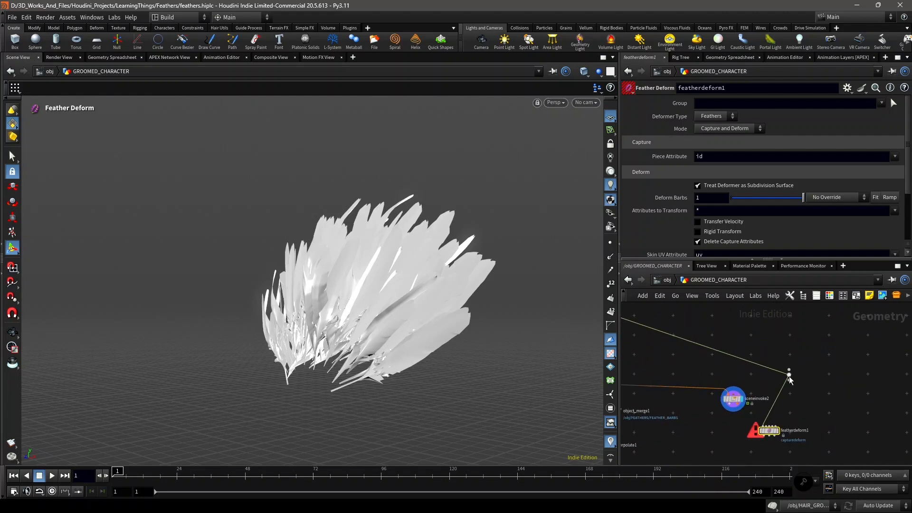
middle_click_drag(790, 402, 839, 427)
scroll(798, 400, "down", 2)
scroll(823, 398, "up", 2)
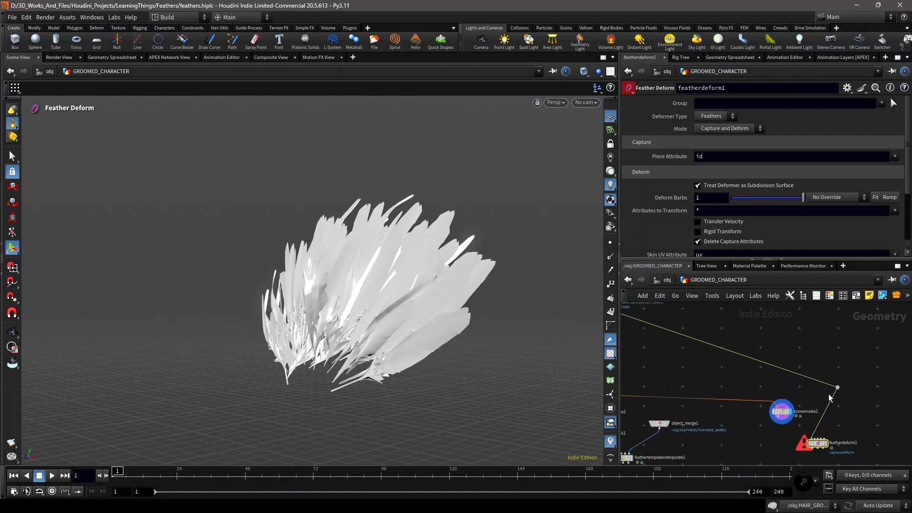
left_click_drag(838, 389, 721, 390)
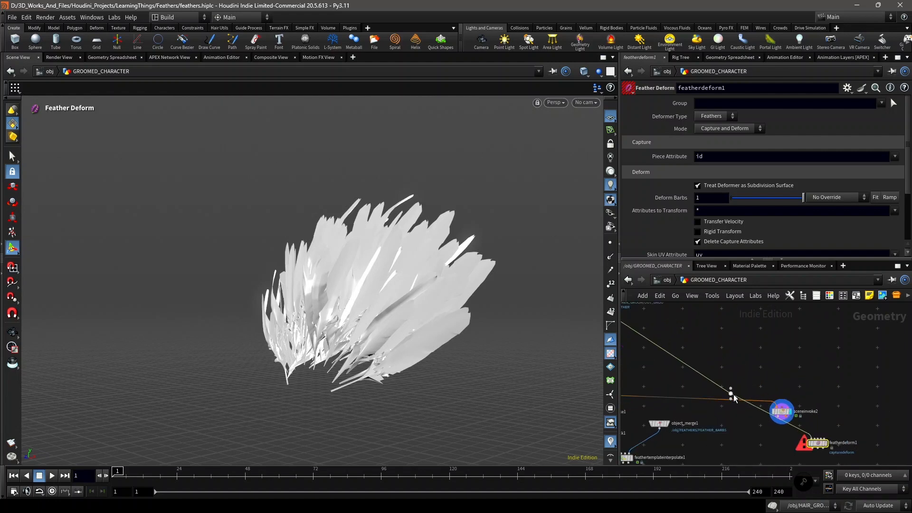
left_click_drag(782, 415, 835, 393)
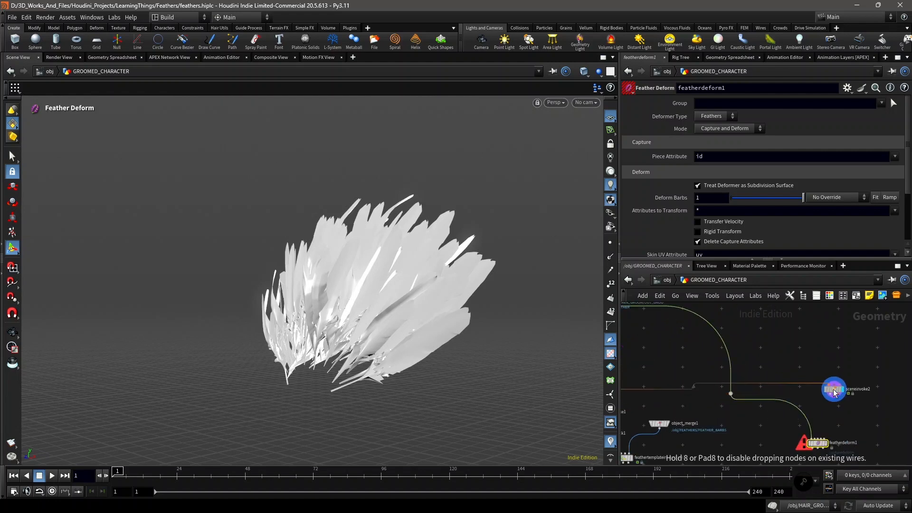
- Branch a wire from addgroom1's output and add an Unpack Folder node on it beyond sceneinvoke2
scroll(836, 411, "down", 3)
middle_click_drag(836, 416, 847, 411)
middle_click_drag(687, 356, 701, 373)
middle_click_drag(803, 395, 813, 387)
middle_click_drag(728, 369, 661, 367)
scroll(667, 363, "up", 3)
left_click(665, 362)
scroll(745, 386, "down", 4)
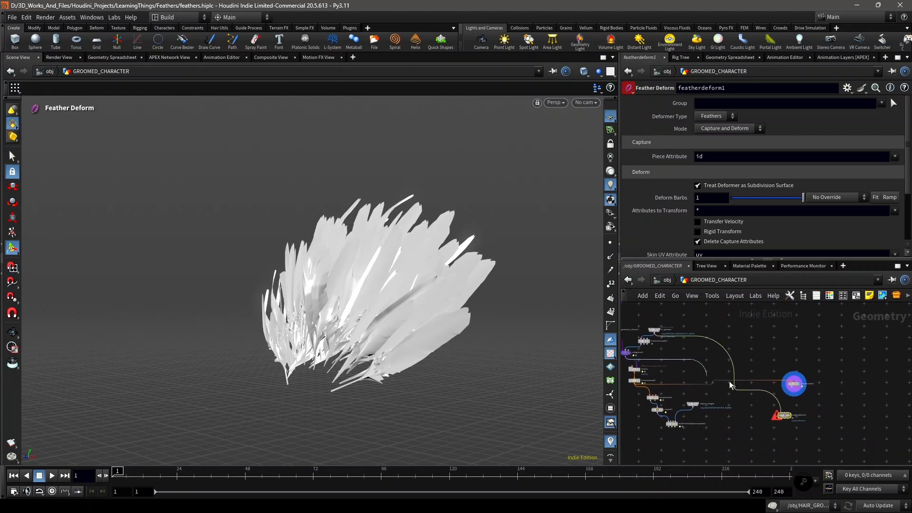
scroll(826, 404, "up", 3)
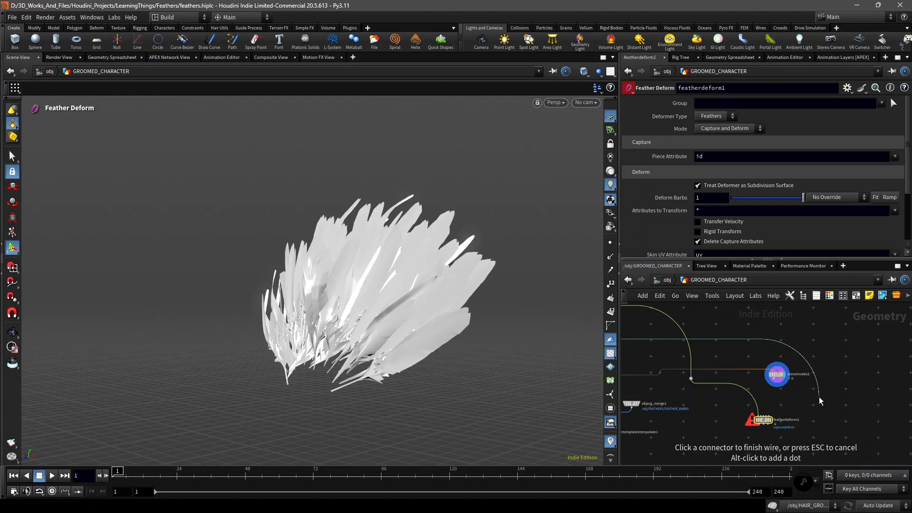
scroll(820, 398, "down", 2)
middle_click_drag(819, 397, 900, 403)
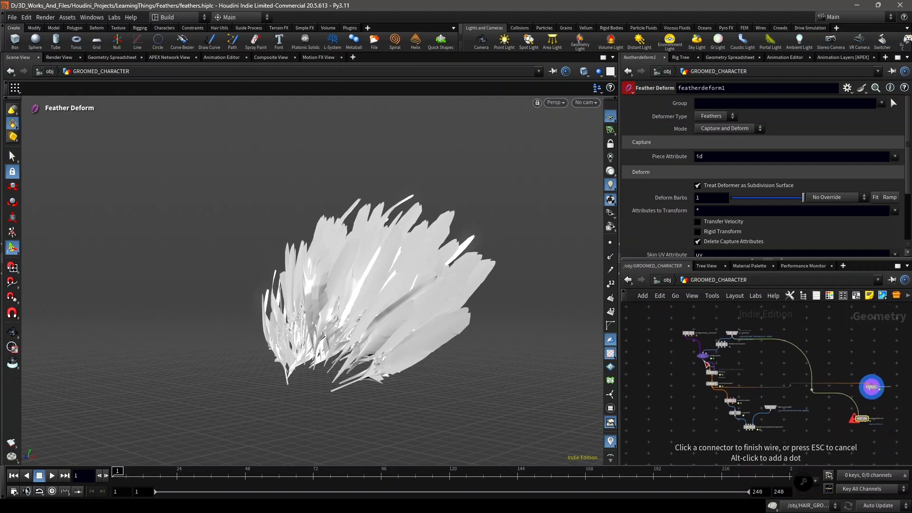
scroll(715, 392, "up", 6)
scroll(816, 399, "down", 4)
middle_click_drag(837, 401, 671, 361)
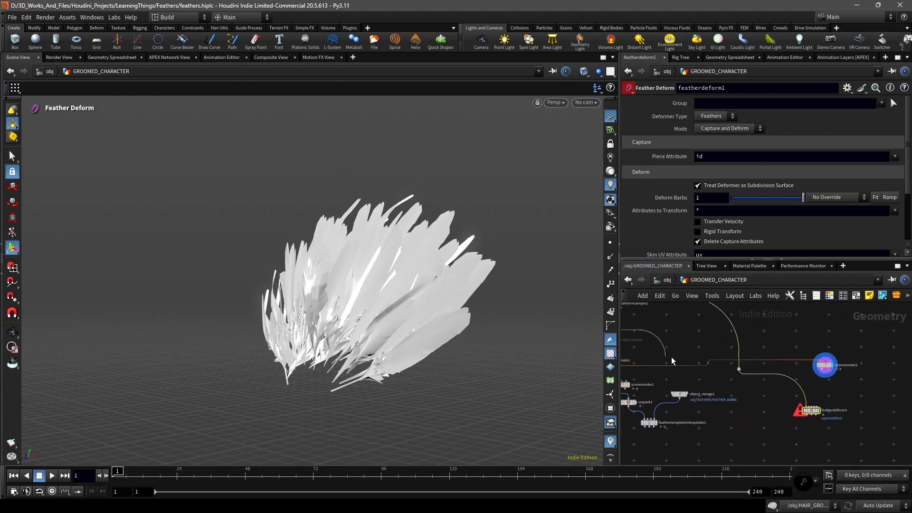
middle_click_drag(874, 397, 831, 393)
key("Tab")
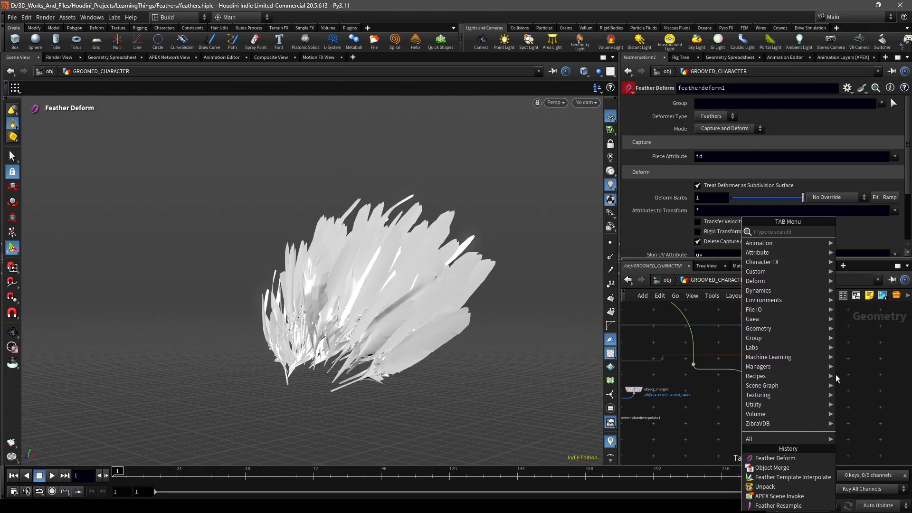
type("unpack fo")
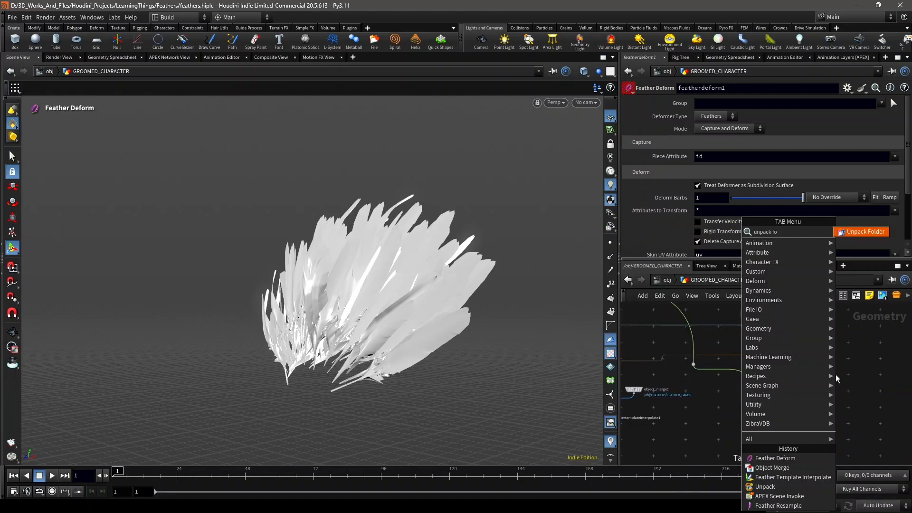
key("Return")
left_click(836, 375)
scroll(906, 432, "up", 3)
middle_click_drag(798, 351, 815, 394)
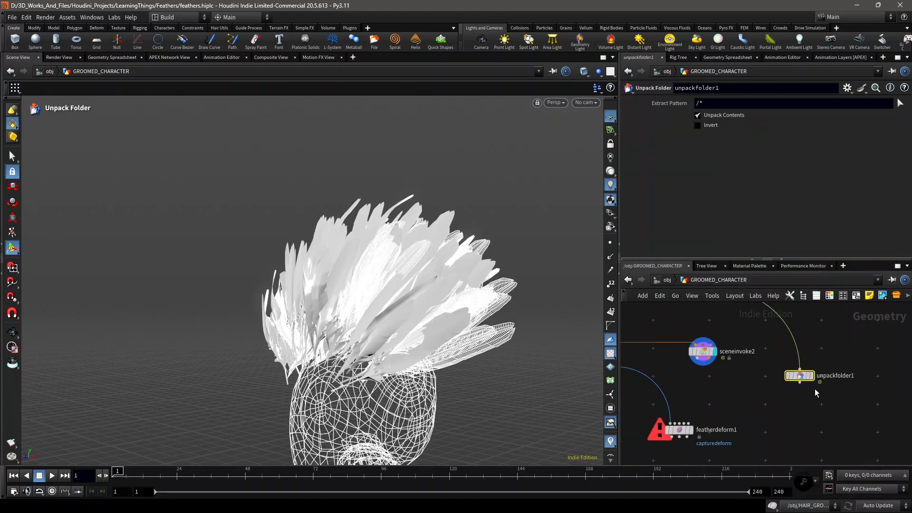
- Display unpackfolder1, set its extract pattern to the GroomSurfaces.shp folder from the hierarchy, and close the console window
scroll(816, 393, "up", 2)
left_click(810, 370)
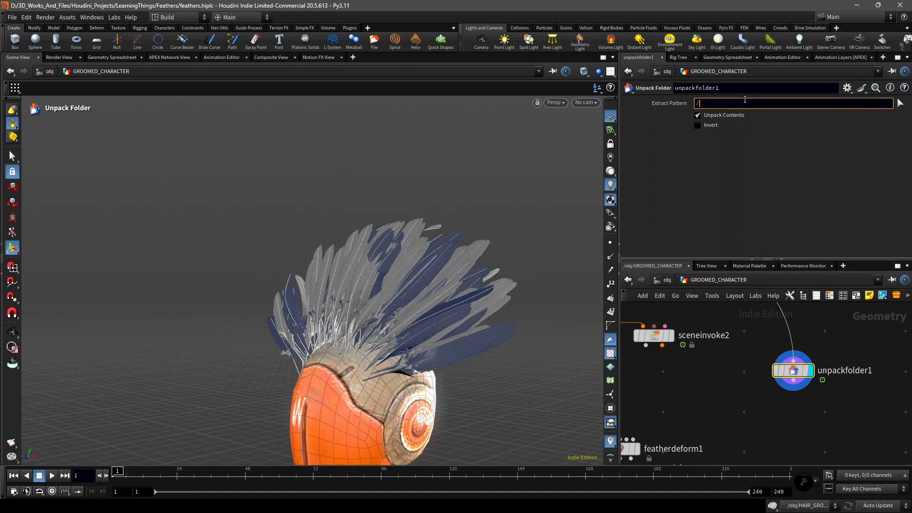
left_click(898, 114)
left_click(900, 103)
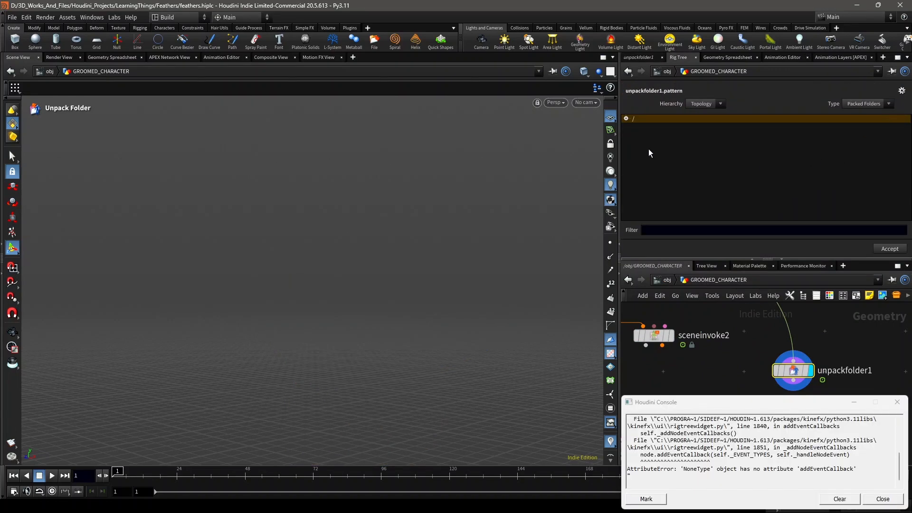
left_click(626, 118)
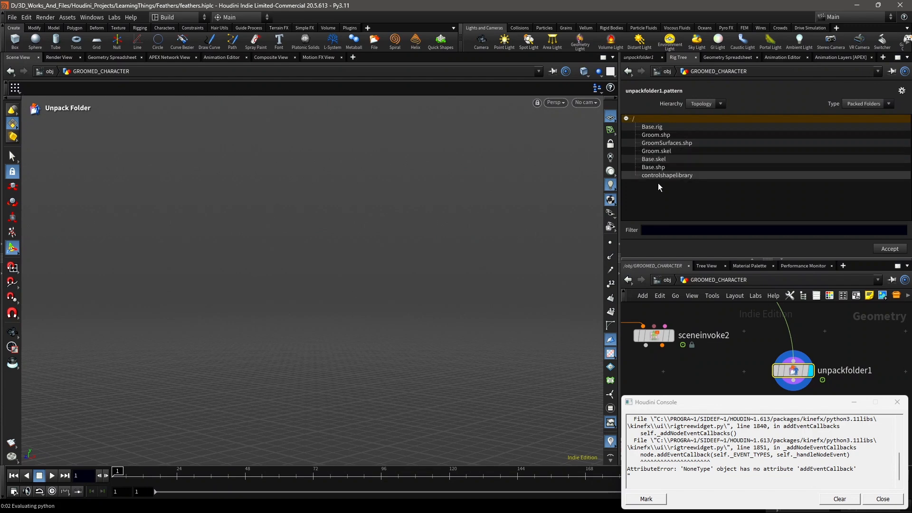
left_click(666, 143)
left_click(890, 250)
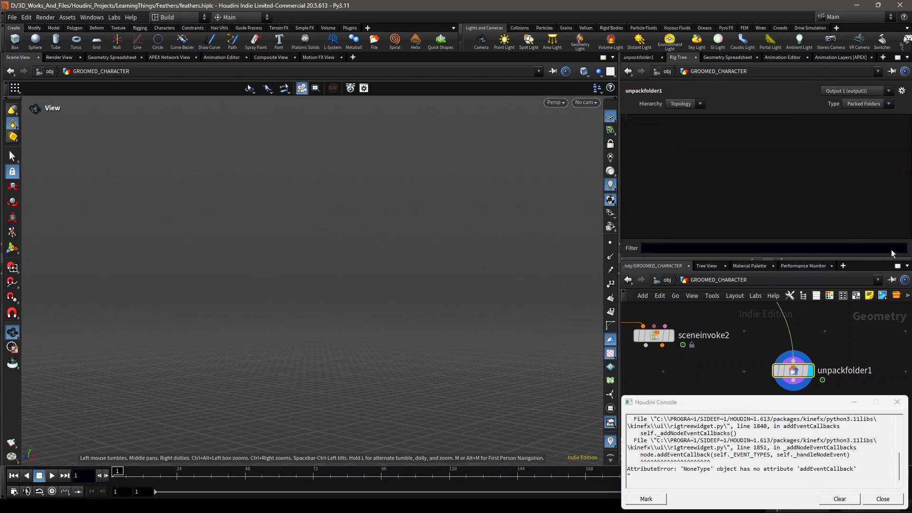
left_click(889, 500)
- Connect the output of unpackfolder1 to the fourth input of featherdeform1
scroll(854, 429, "down", 3)
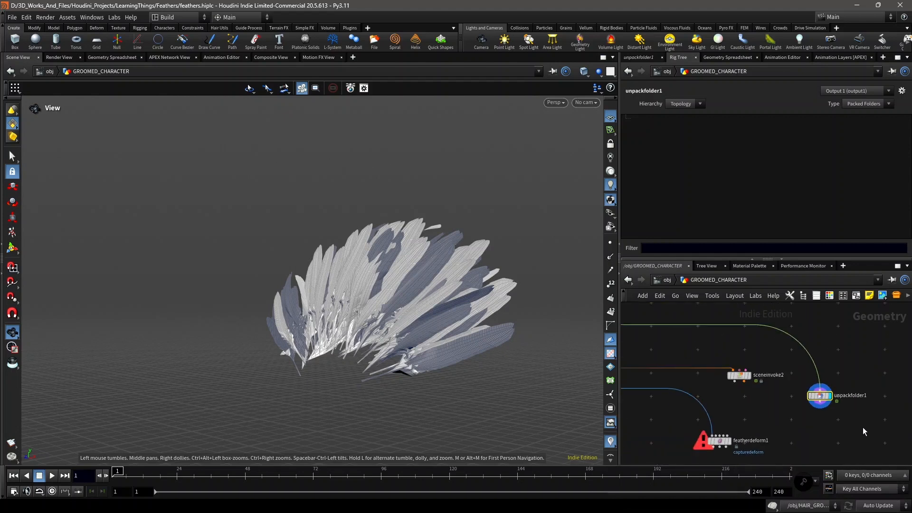
middle_click_drag(862, 426, 831, 397)
middle_click_drag(765, 397, 824, 411)
scroll(749, 426, "up", 4)
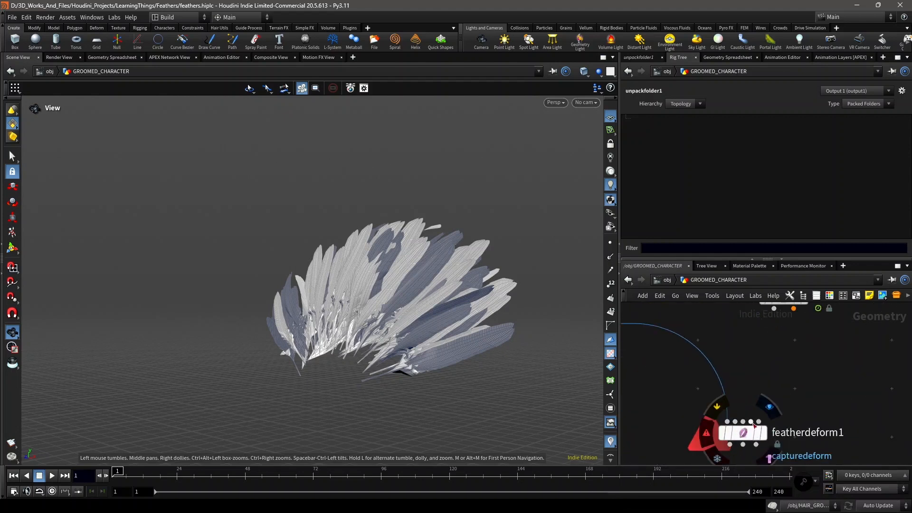
left_click(752, 422)
scroll(809, 407, "down", 4)
middle_click_drag(814, 409, 767, 400)
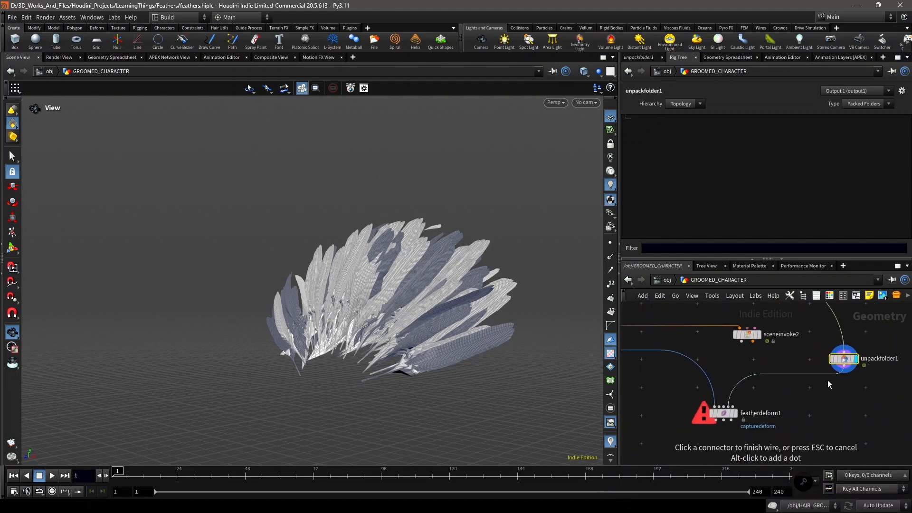
left_click(839, 373)
scroll(765, 347, "up", 3)
middle_click_drag(770, 348, 781, 364)
- Display sceneinvoke2 with its parameters and connect its first output to the Animated Deformers input of featherdeform1
left_click(768, 344)
left_click(641, 57)
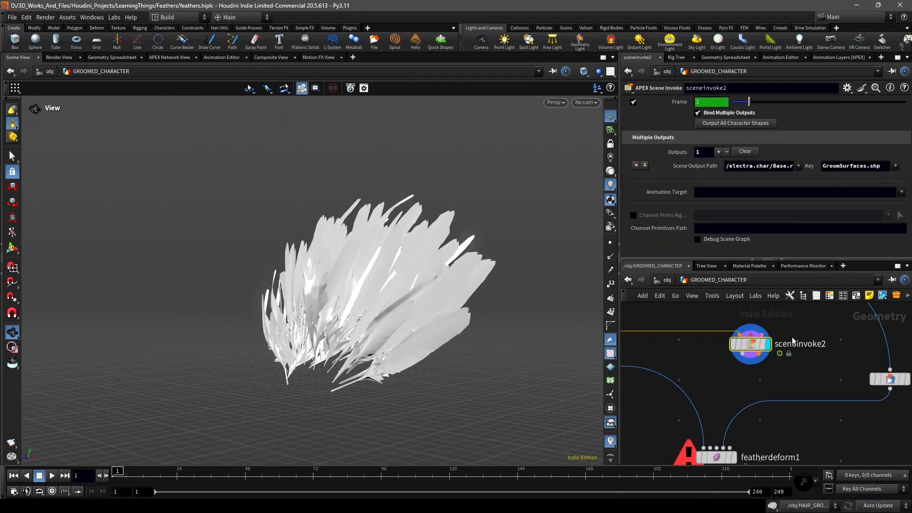
left_click(743, 354)
scroll(729, 400, "down", 2)
scroll(729, 434, "up", 3)
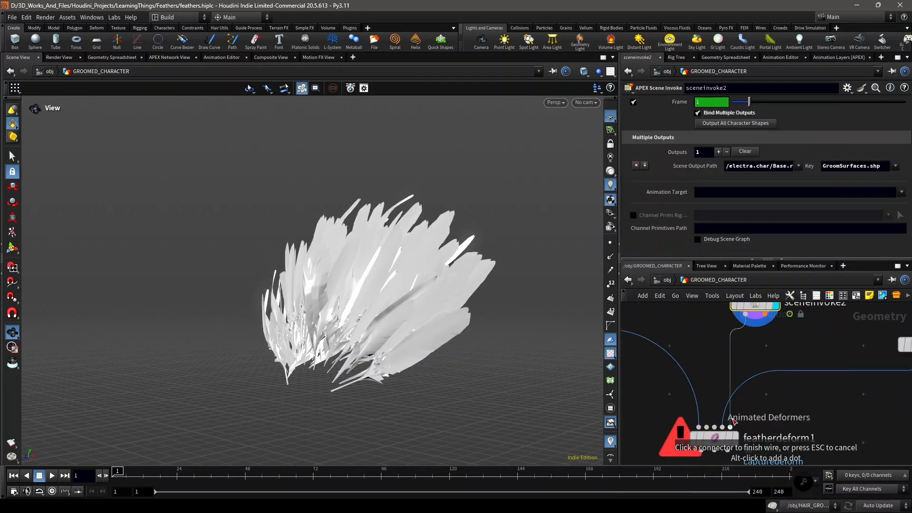
left_click(744, 425)
scroll(743, 425, "down", 2)
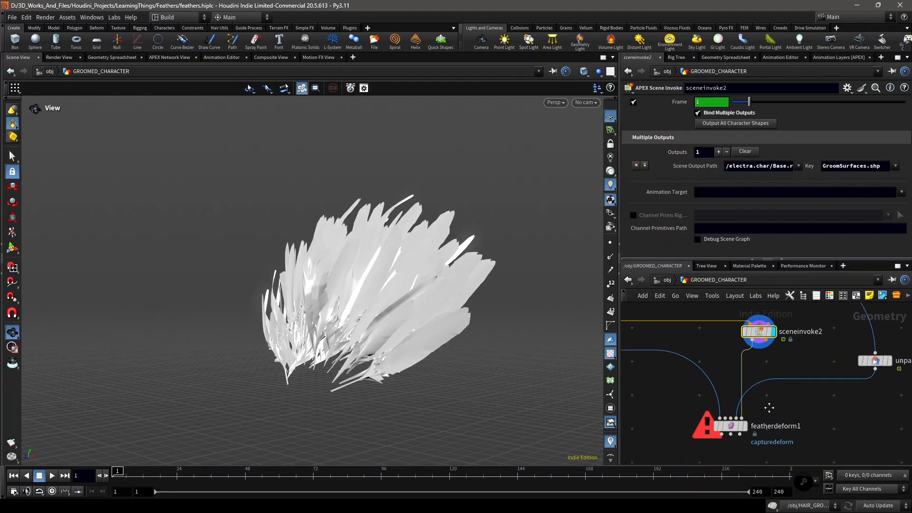
- Select featherdeform1 and display its result
scroll(754, 407, "up", 3)
left_click(753, 404)
left_click(732, 399)
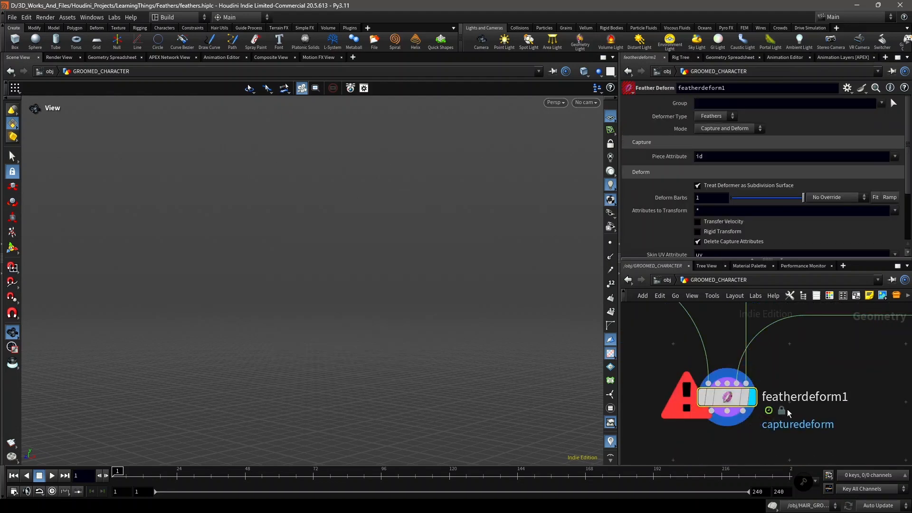
- Set the Deformer Type of featherdeform1 to Surfaces
scroll(799, 416, "down", 3)
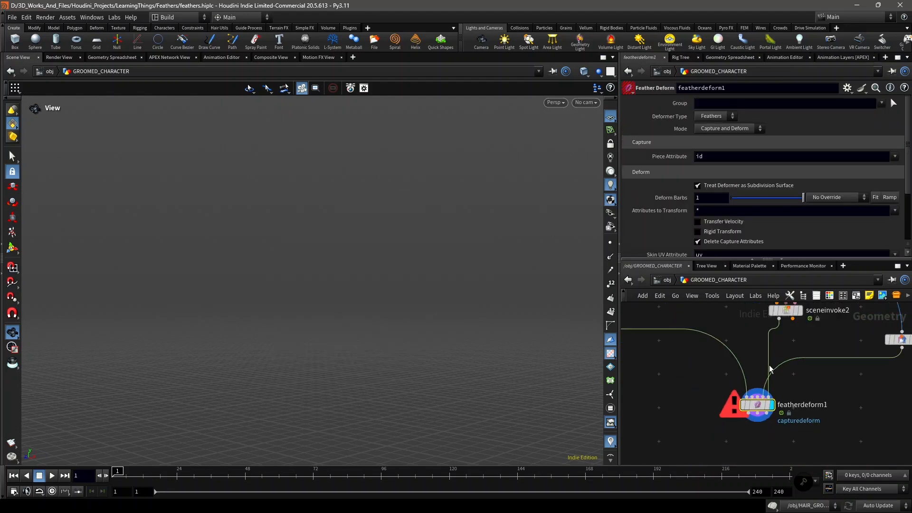
left_click(713, 116)
left_click(713, 141)
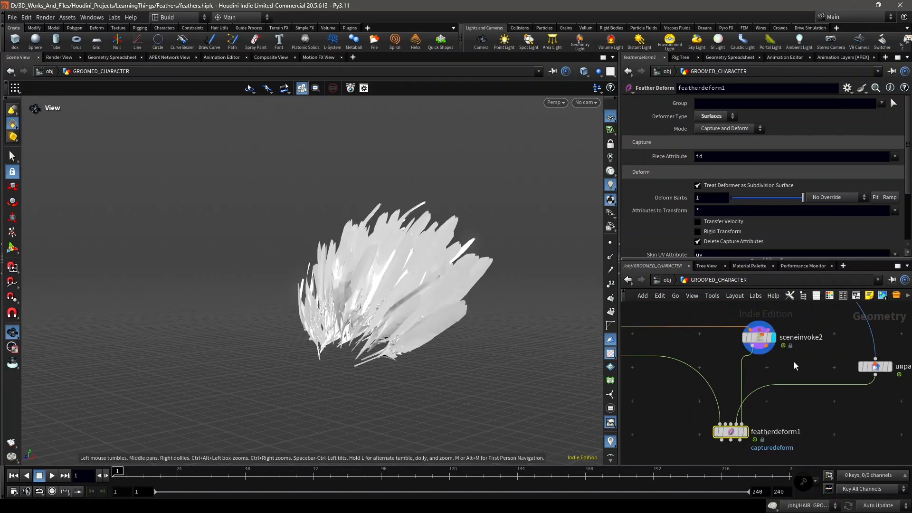
- Insert an Unpack node with 2 iterations between sceneinvoke2 and featherdeform1
key("Tab")
mouse_move(795, 364)
type("unpack")
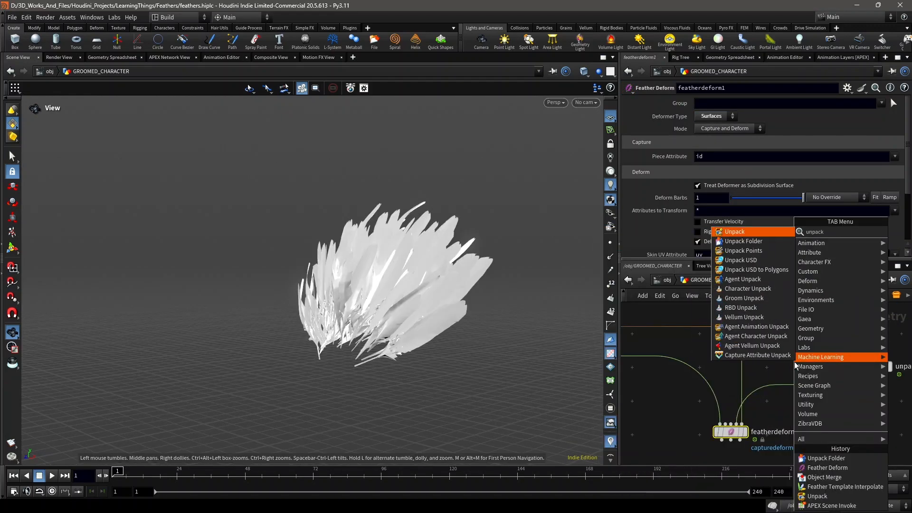
key("Return")
left_click(794, 361)
scroll(794, 362, "up", 3)
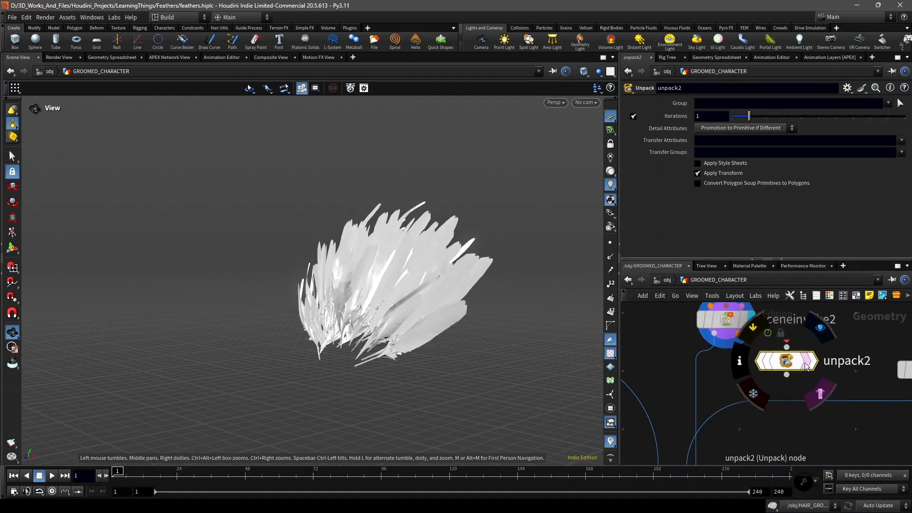
left_click_drag(779, 373, 698, 386)
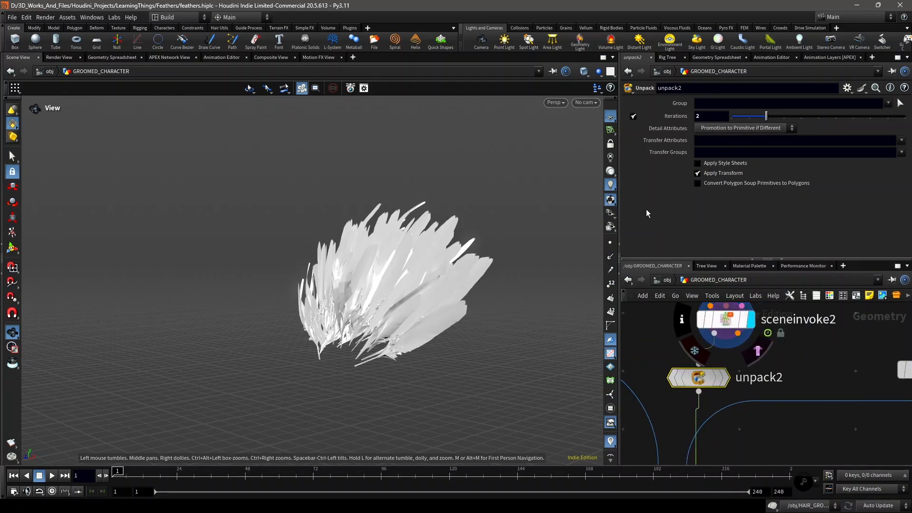
- Display unpack2 and unpackfolder1 in turn to compare the animated groom surfaces with the rest surfaces
scroll(722, 333, "down", 4)
scroll(727, 427, "up", 3)
middle_click_drag(744, 405, 760, 452)
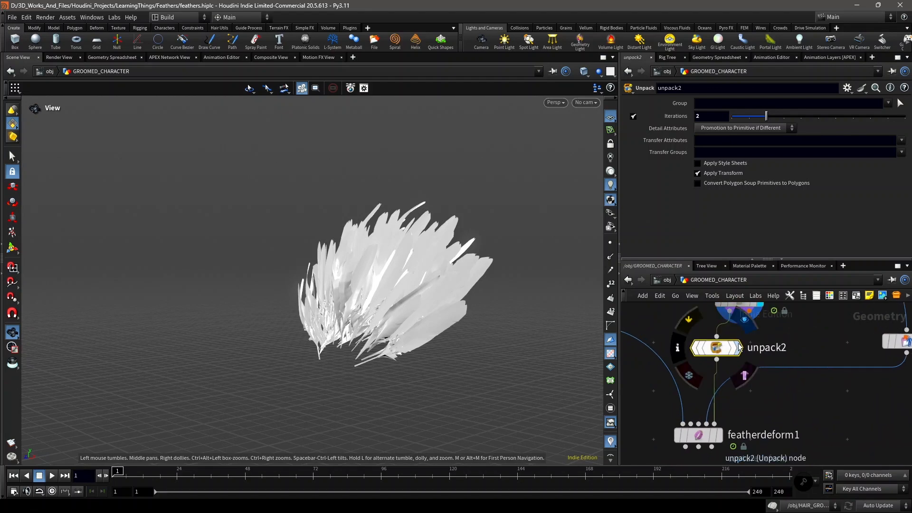
left_click(739, 347)
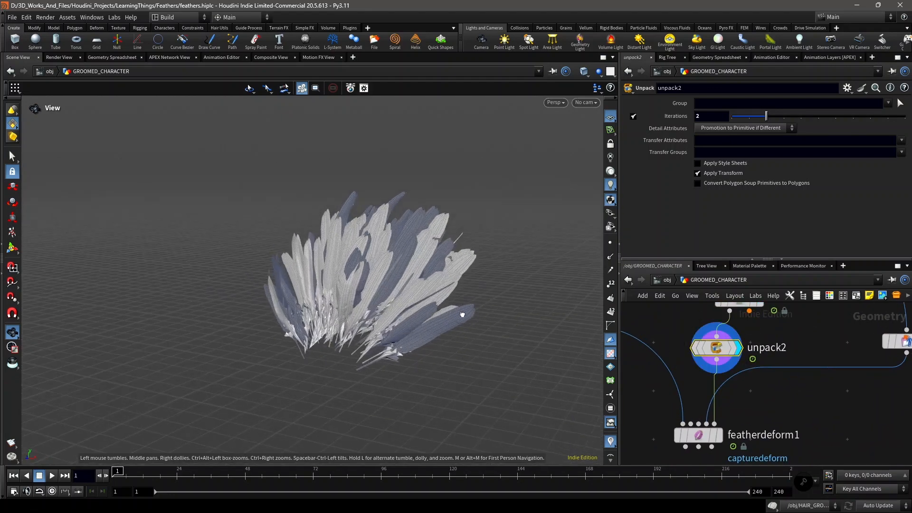
mouse_move(463, 314)
left_mouse_down()
mouse_move(475, 323)
mouse_move(457, 326)
left_mouse_up()
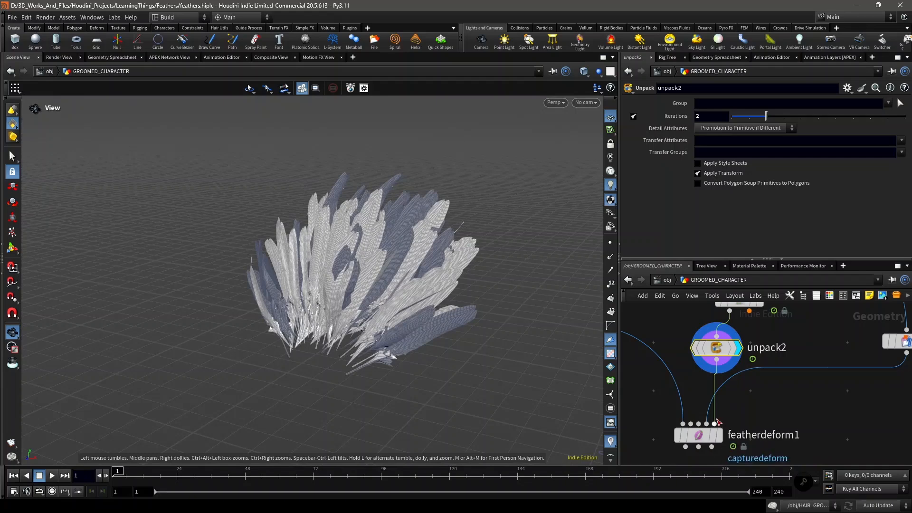
middle_click_drag(760, 418, 757, 394)
left_click(868, 357)
left_click(847, 354)
scroll(713, 434, "down", 1)
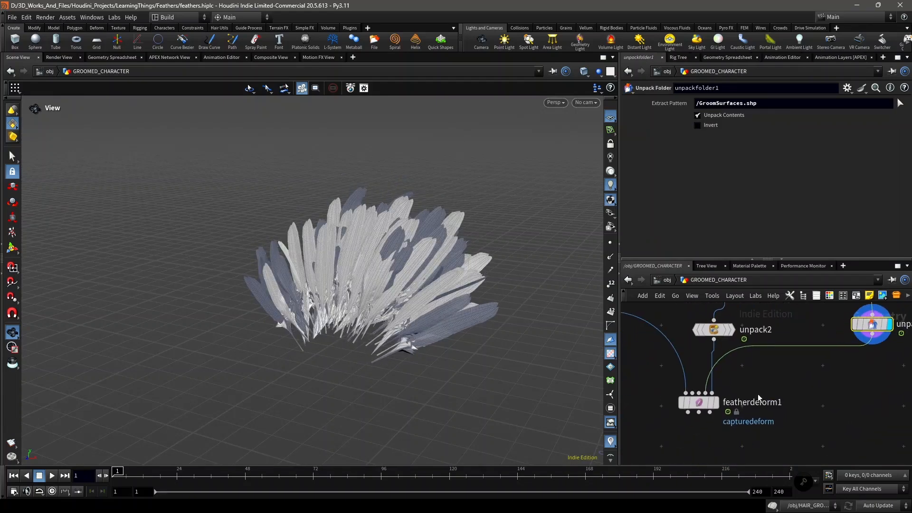
- Compare the deformed feathers of featherdeform1 with the groom surfaces of sceneinvoke2 in the viewport
left_click(716, 403)
left_click(698, 403)
left_click_drag(457, 325, 489, 327)
scroll(668, 361, "down", 4)
middle_click_drag(706, 331, 749, 362)
scroll(749, 363, "up", 2)
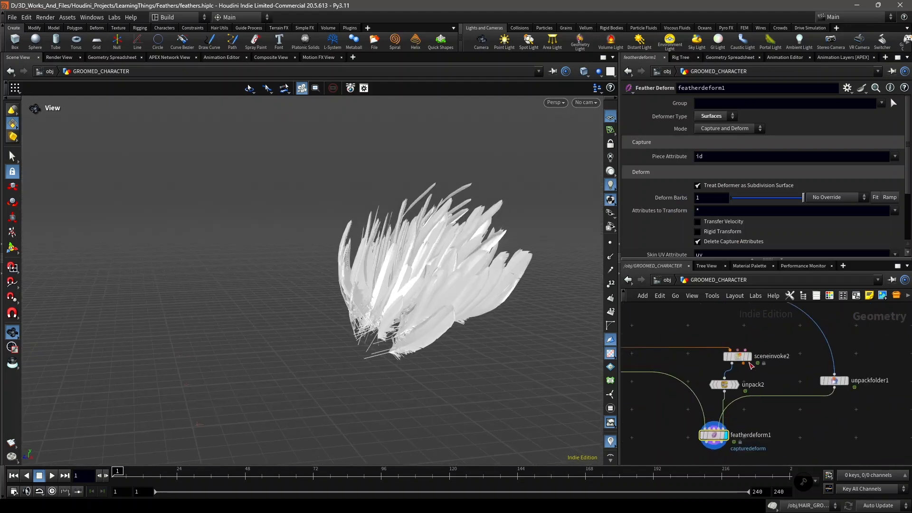
scroll(750, 364, "up", 1)
left_click(750, 356)
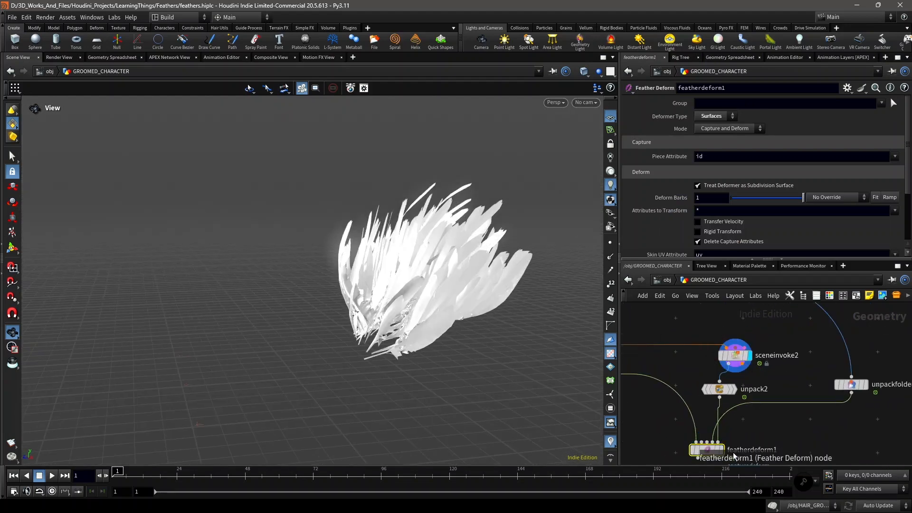
left_click(721, 450)
middle_click_drag(742, 437, 744, 419)
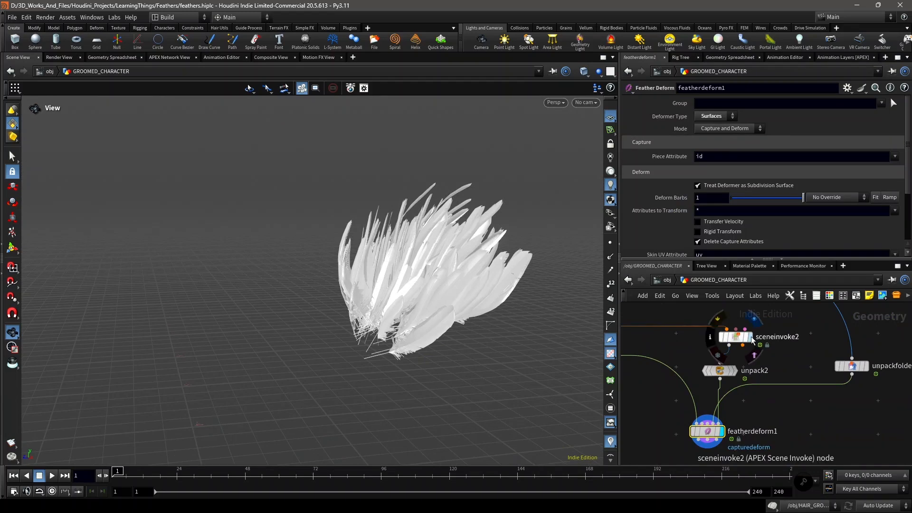
left_click(752, 337)
left_click(735, 338)
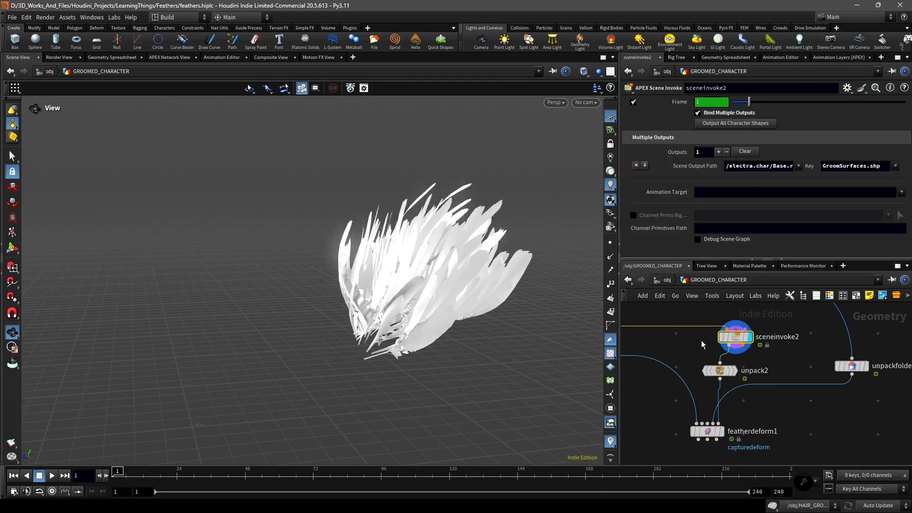
left_click(720, 432)
left_click(707, 432)
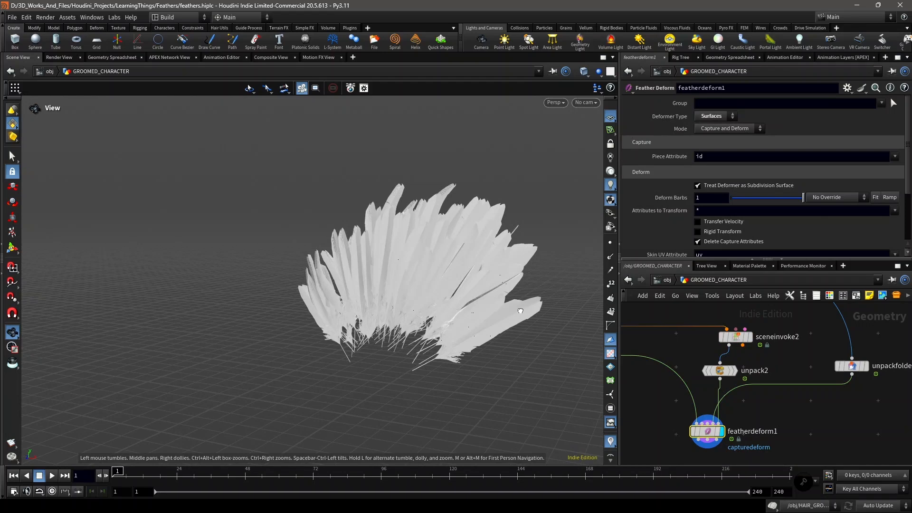
- Alternate the display between feathertemplateinterpolate1 and featherdeform1 to compare their feather results
scroll(696, 399, "down", 6)
middle_click_drag(692, 407, 778, 418)
scroll(707, 412, "up", 2)
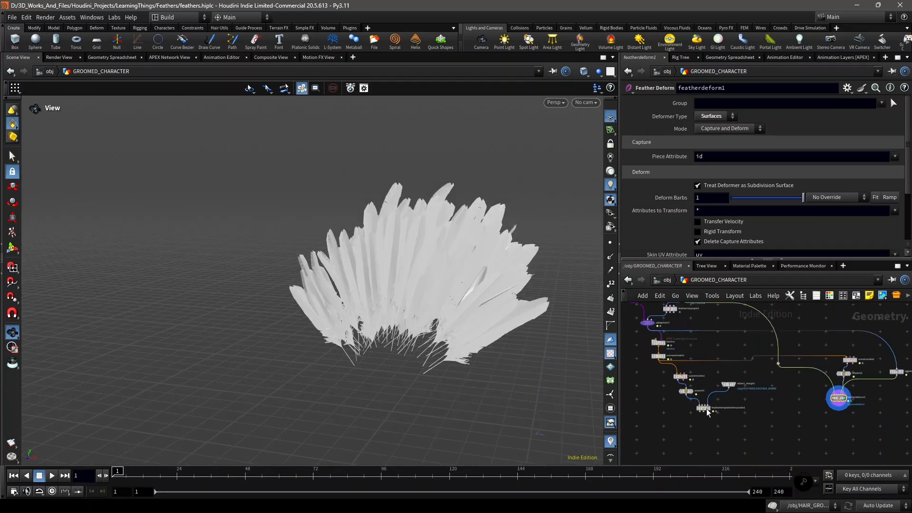
scroll(708, 412, "up", 3)
left_click(711, 409)
scroll(787, 428, "down", 2)
middle_click_drag(855, 418, 744, 396)
scroll(835, 388, "up", 4)
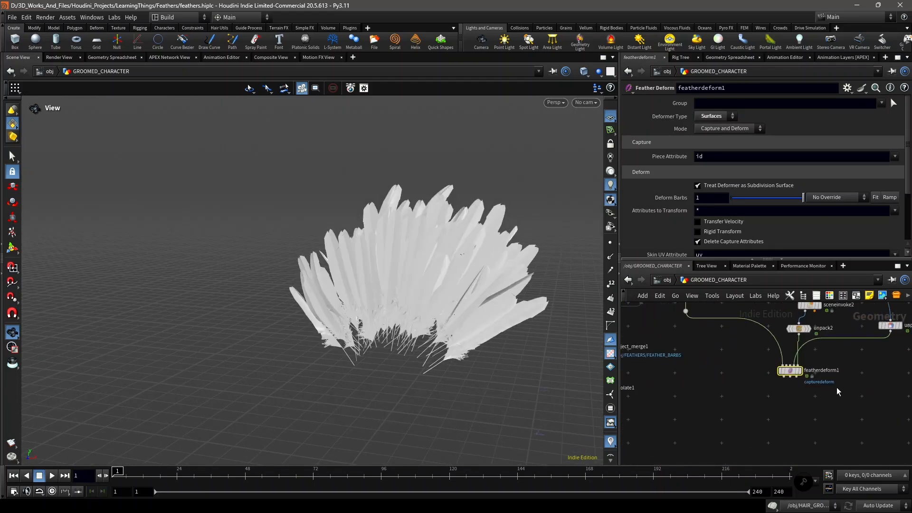
left_click(794, 368)
scroll(837, 397, "down", 2)
middle_click_drag(632, 408, 751, 408)
scroll(718, 388, "up", 3)
left_click(748, 404)
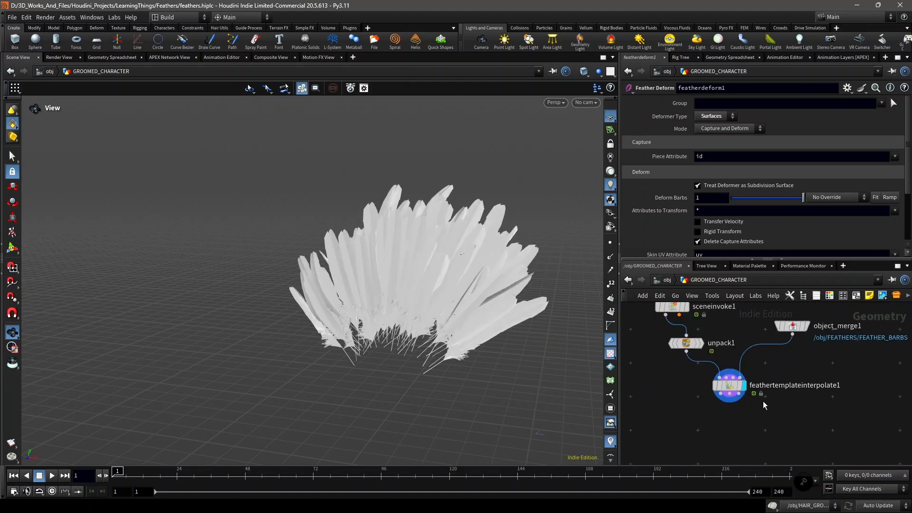
- Examine the interpolation branch from sceneinvoke1 through unpack1 to feathertemplateinterpolate1
scroll(765, 389, "down", 1)
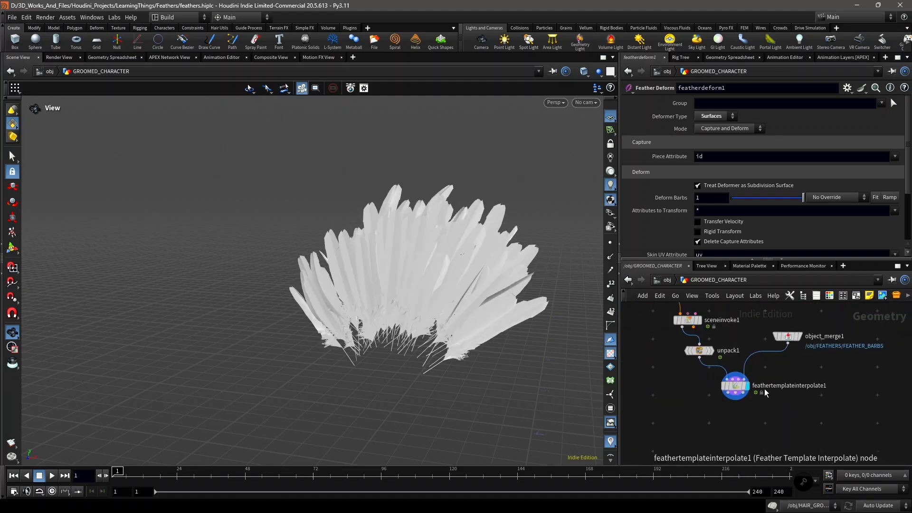
middle_click_drag(765, 389, 762, 395)
scroll(762, 391, "up", 1)
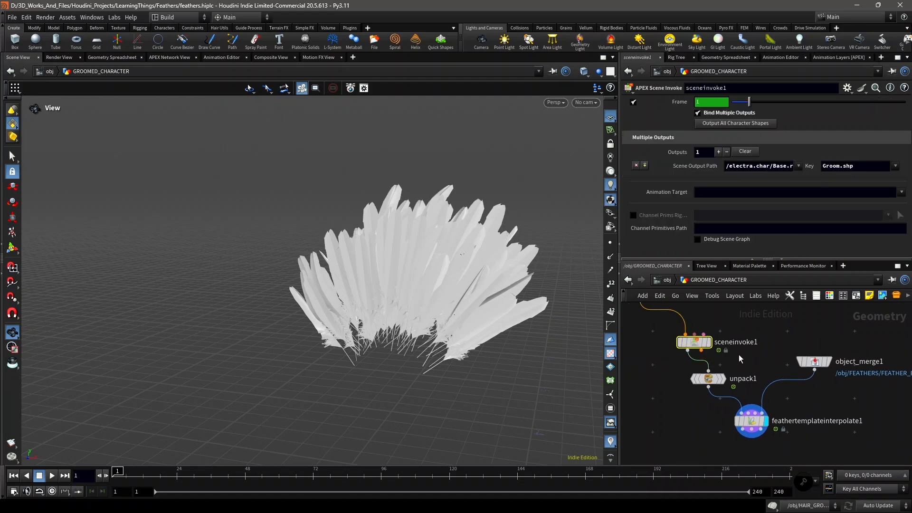
scroll(749, 373, "down", 1)
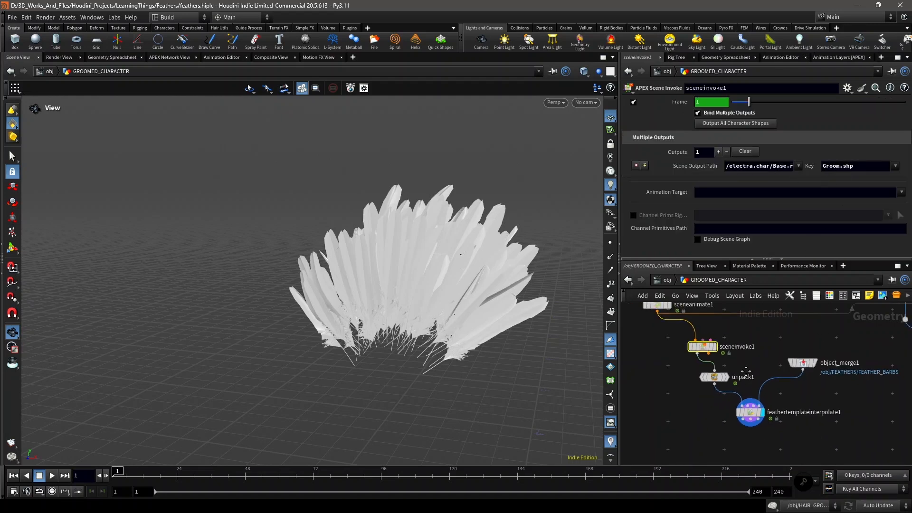
scroll(716, 366, "up", 1)
middle_click_drag(749, 373, 715, 360)
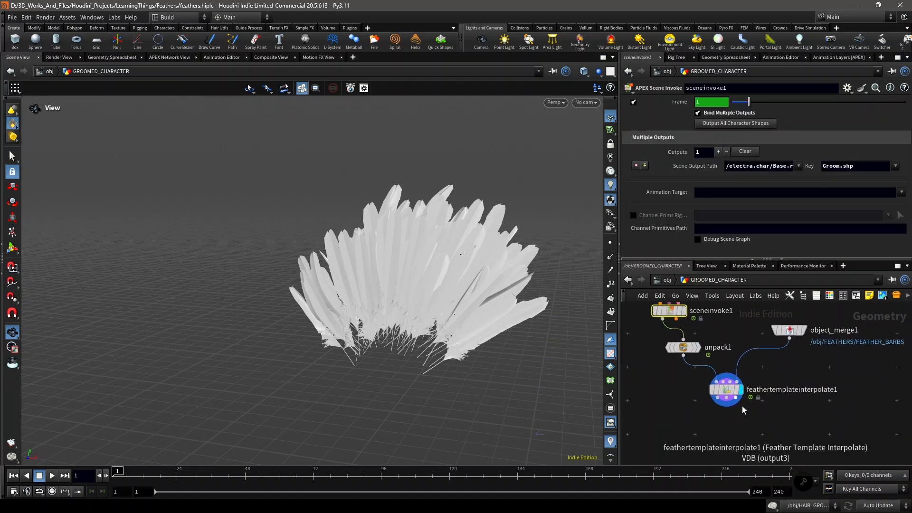
middle_click_drag(748, 417, 743, 400)
scroll(748, 426, "down", 2)
scroll(747, 412, "down", 1)
middle_click_drag(885, 412, 776, 413)
middle_click_drag(685, 418, 754, 424)
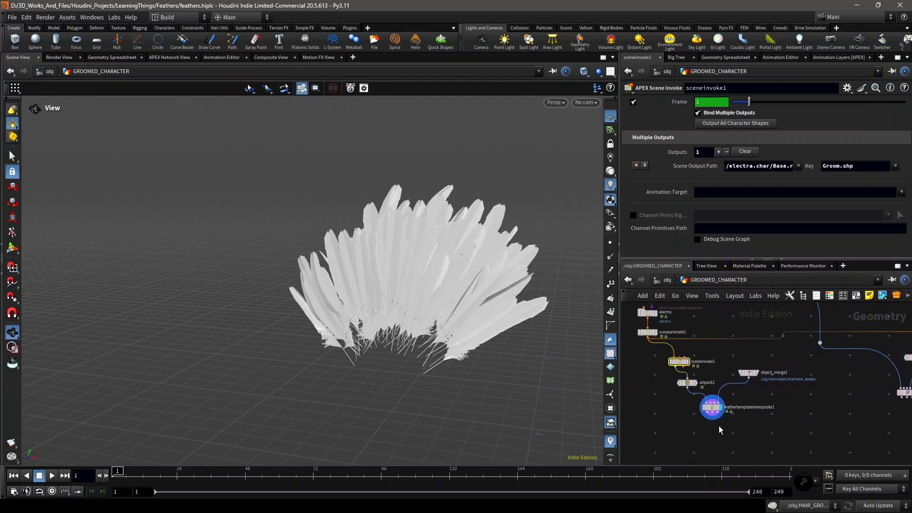
- Connect a Null named OUT_GROOM_DEFORMED to the first output of feathertemplateinterpolate1 and display it
scroll(719, 425, "up", 2)
key("Tab")
type("null")
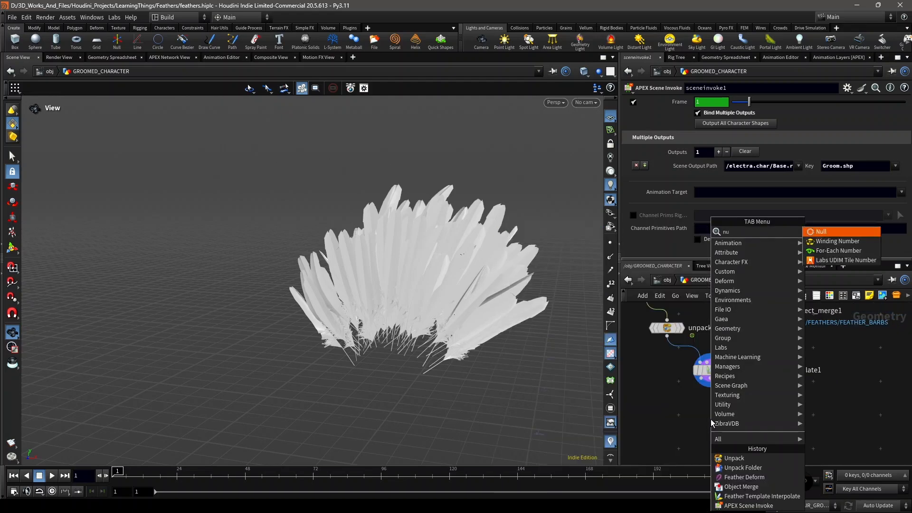
key("Return")
left_click(713, 422)
scroll(711, 419, "up", 2)
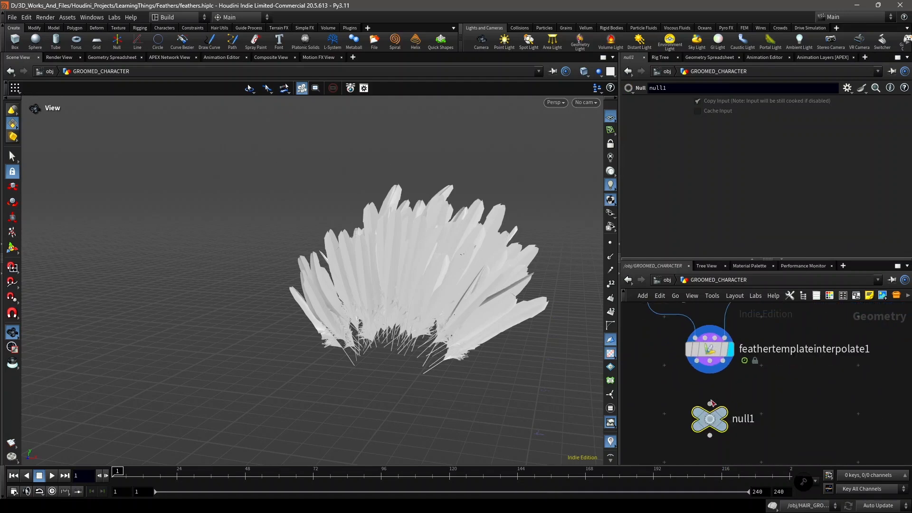
left_click_drag(710, 403, 697, 360)
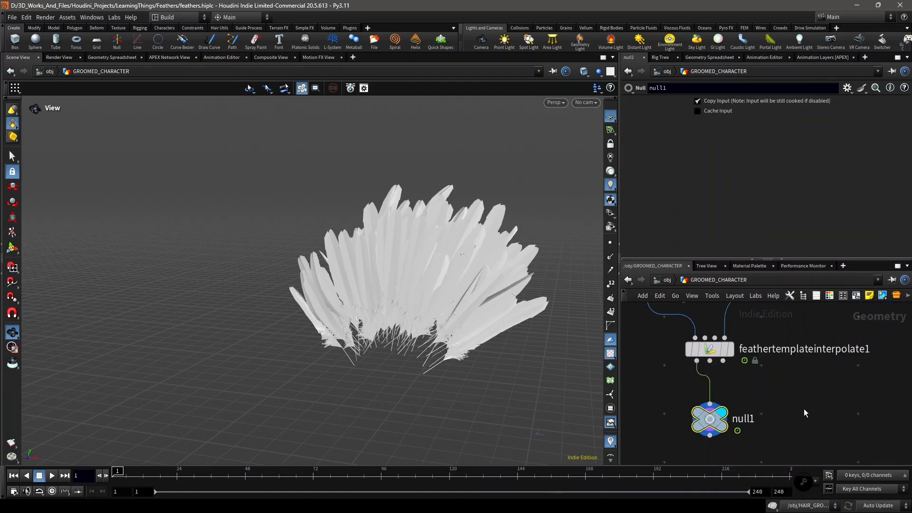
double_click(745, 419)
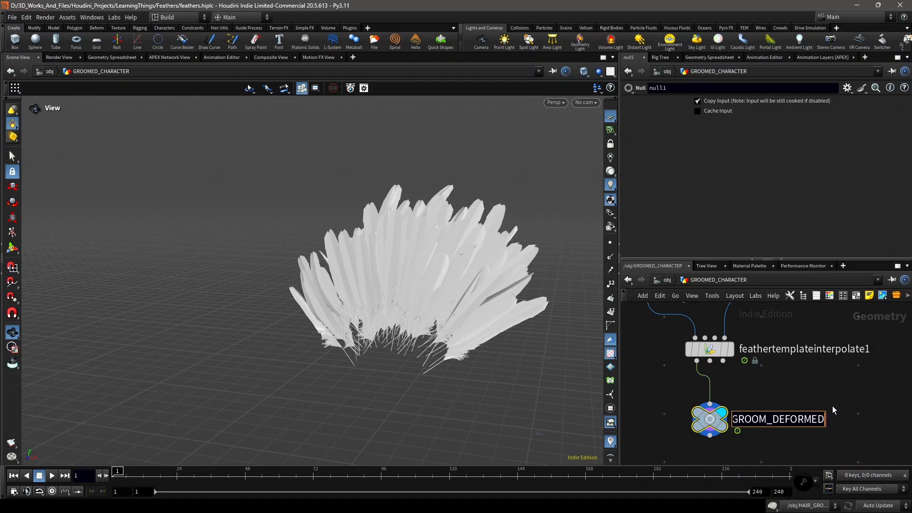
key("Return")
- Duplicate sceneinvoke1 beside its branch, keeping the connection from sceneanimate1, and display the copy
scroll(848, 401, "down", 5)
scroll(778, 345, "up", 3)
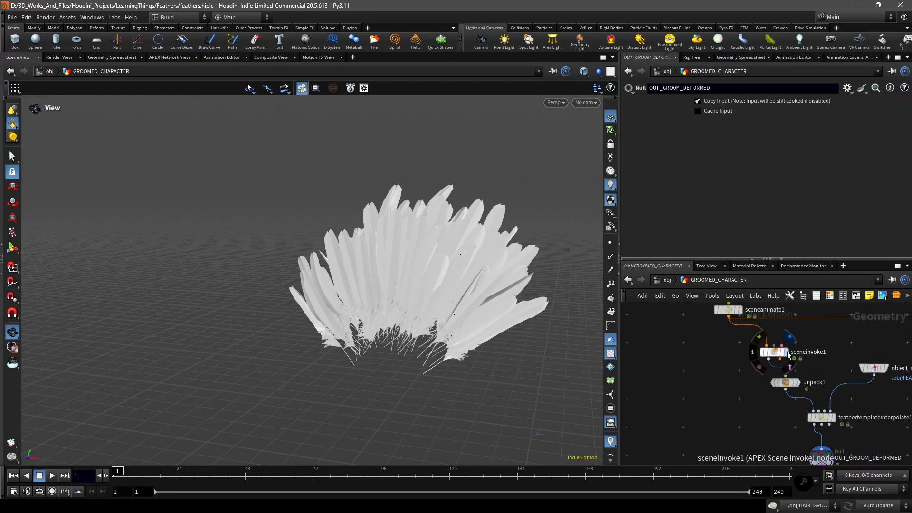
scroll(860, 420, "down", 3)
middle_click_drag(802, 423, 778, 398)
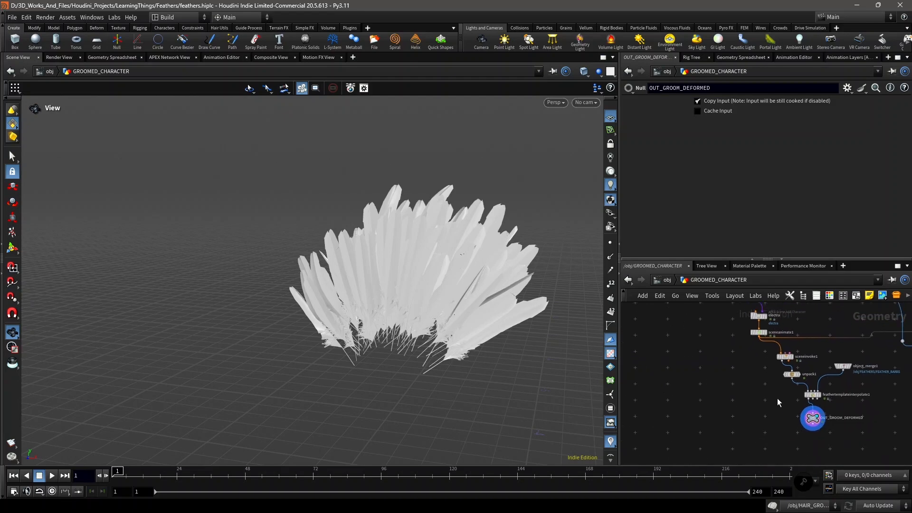
scroll(774, 369, "up", 3)
left_click_drag(797, 348, 709, 388, "alt")
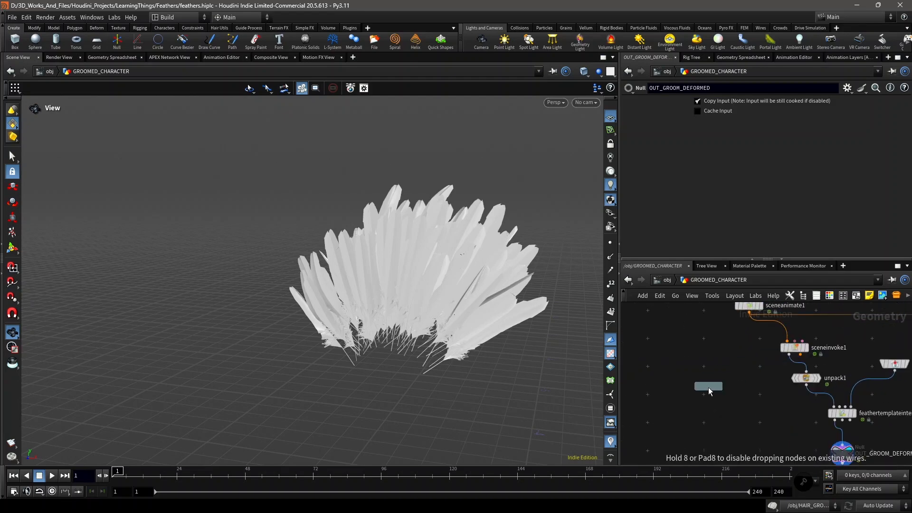
middle_click_drag(691, 405, 717, 391)
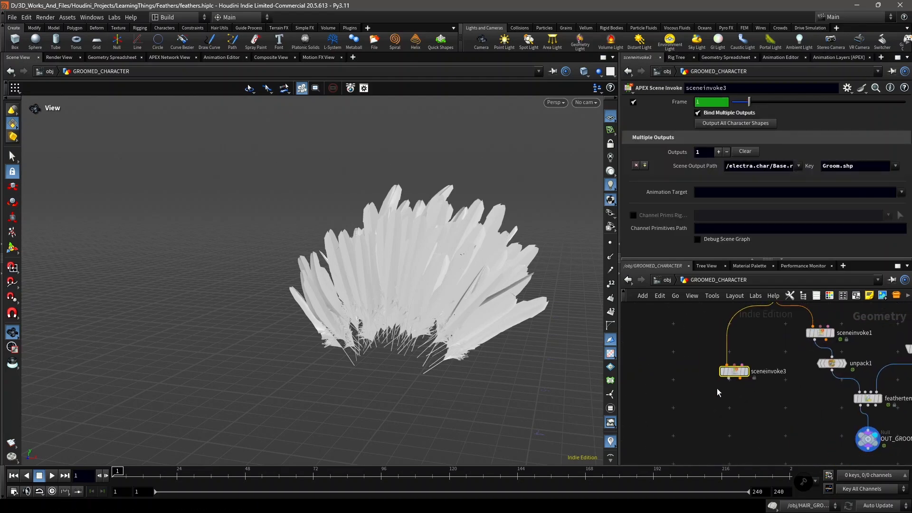
scroll(740, 368, "up", 2)
left_click(747, 372)
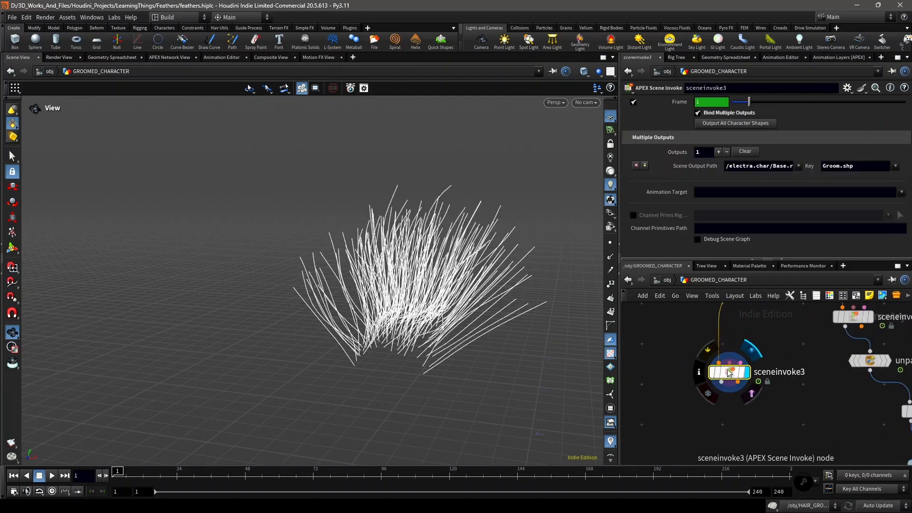
- Replace the outputs of sceneinvoke3 with all character shapes, and remove Groom.shp and GroomSurfaces.shp so only Base.shp is kept
left_click(747, 154)
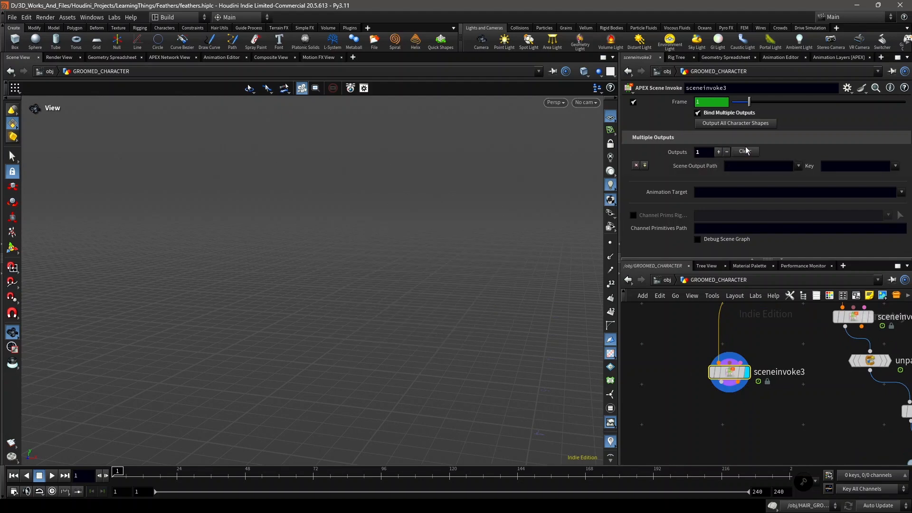
left_click(749, 124)
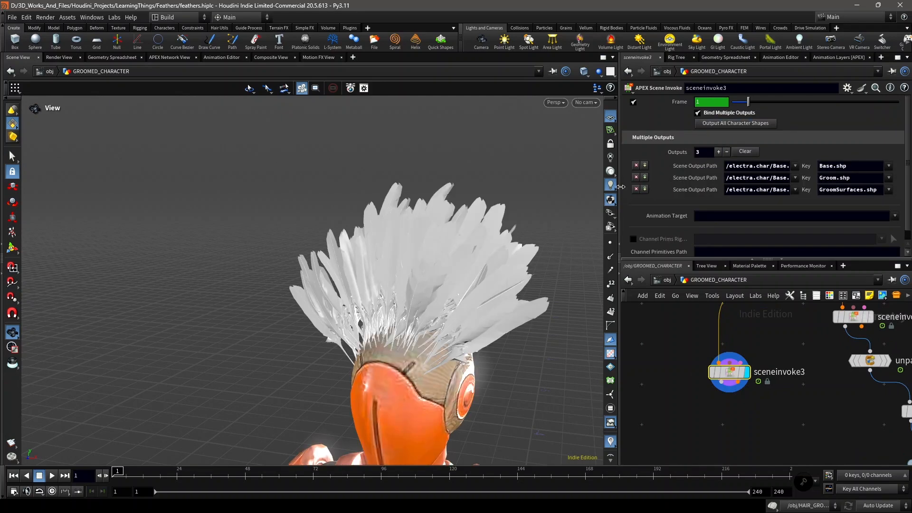
left_click(636, 177)
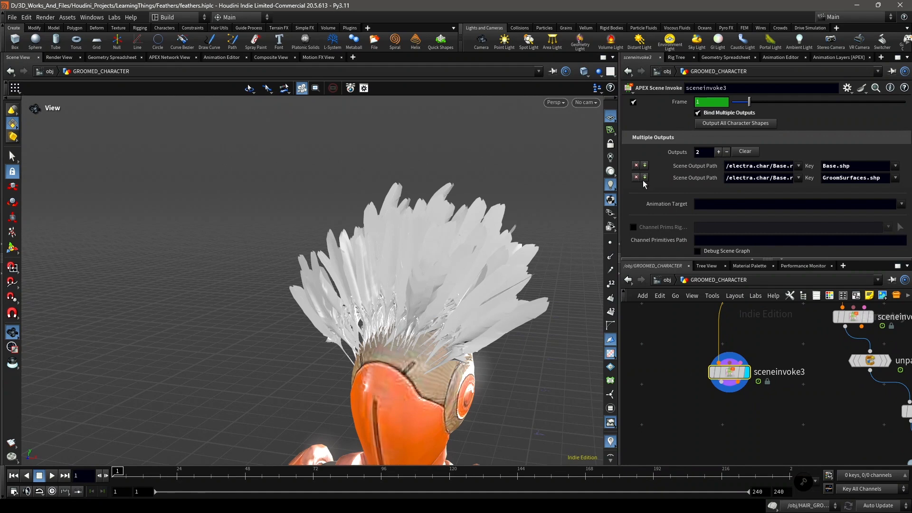
left_click(636, 178)
- Add a Merge node beside the connection between feathertemplateinterpolate1 and OUT_GROOM_DEFORMED
scroll(761, 411, "down", 3)
key("Tab")
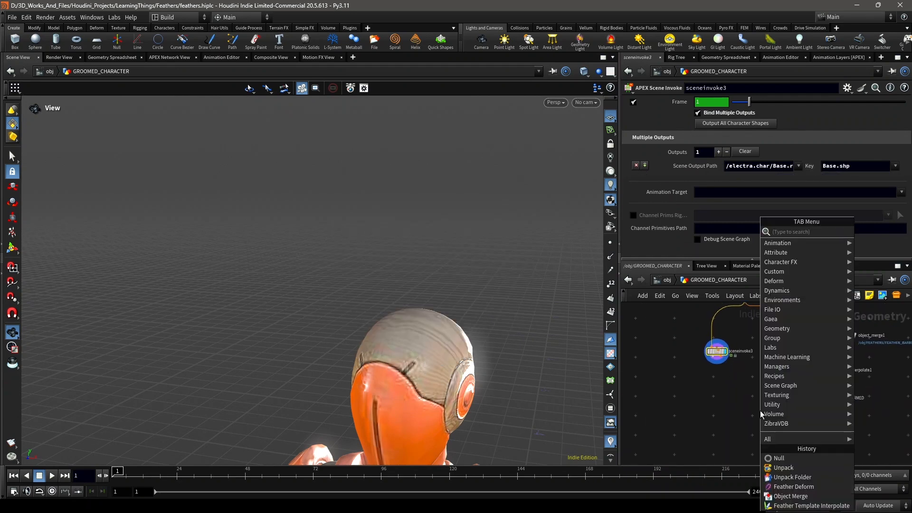
type("mer")
key("Return")
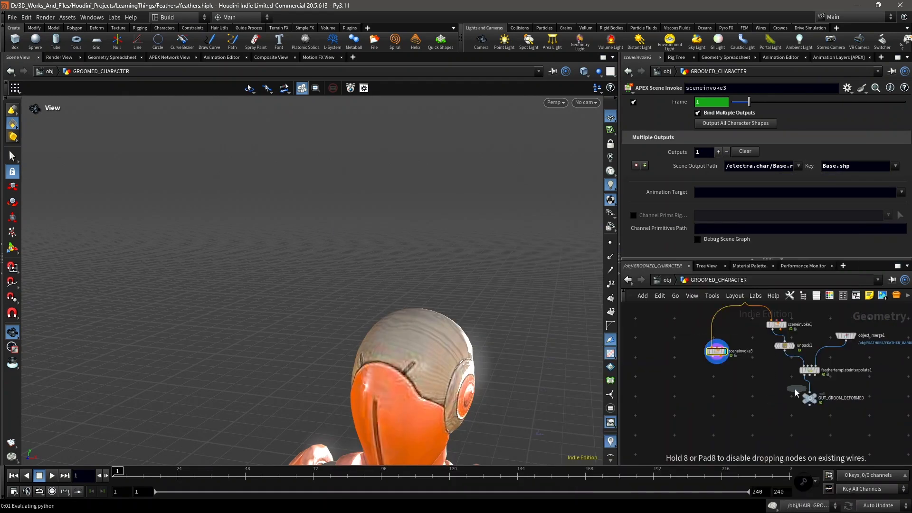
left_click(794, 389)
- Add an Unpack node fed by the first output of sceneinvoke3 and set its iterations to 2
key("Tab")
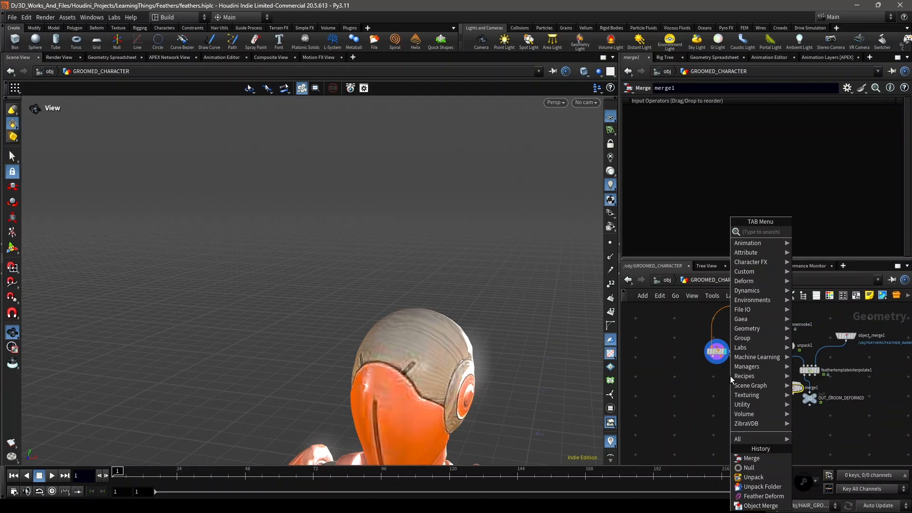
type("unp")
key("Return")
left_click(731, 375)
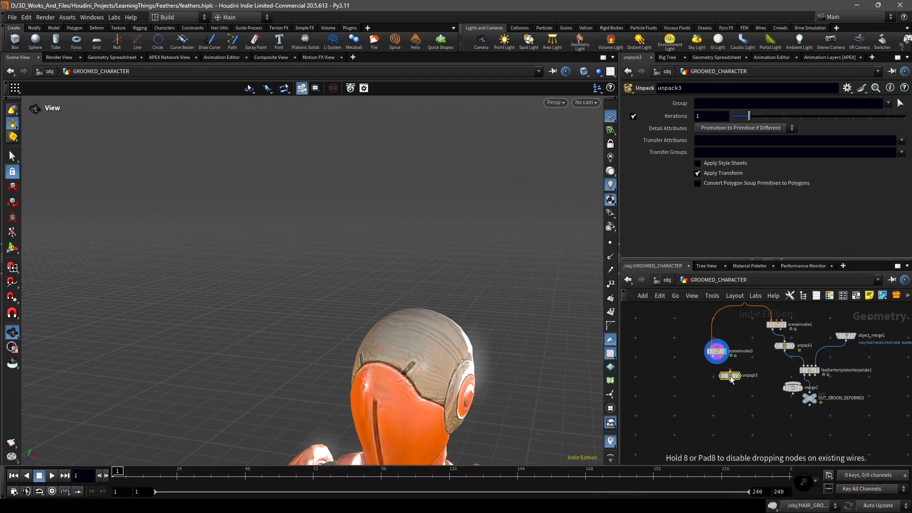
scroll(732, 378, "up", 5)
- Merge the unpacked base character with the interpolated feathers through merge1 into OUT_GROOM_DEFORMED, and display the combined result
left_click(730, 385)
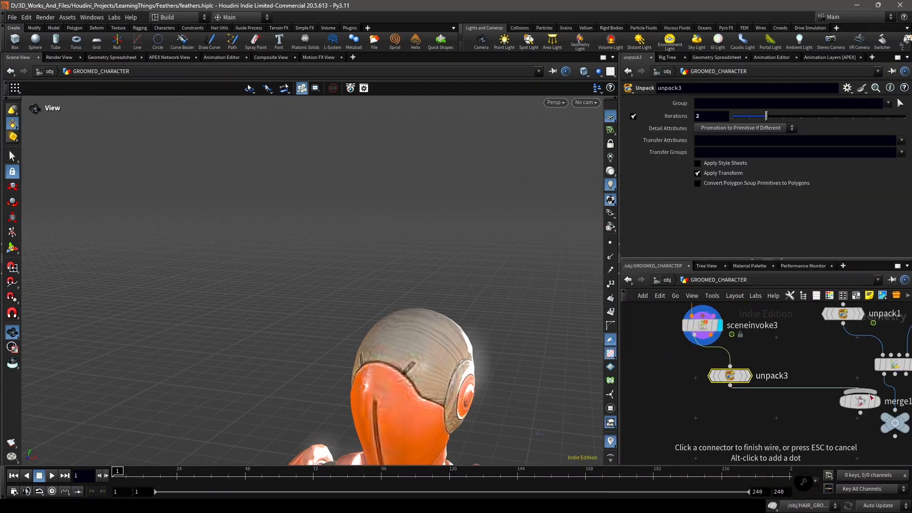
left_click(874, 414)
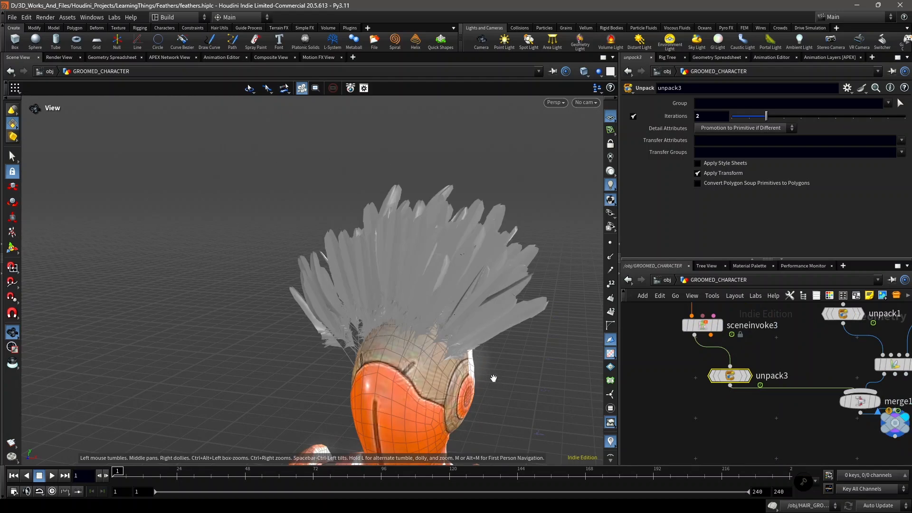
left_click_drag(494, 378, 498, 320)
middle_click_drag(498, 320, 462, 280)
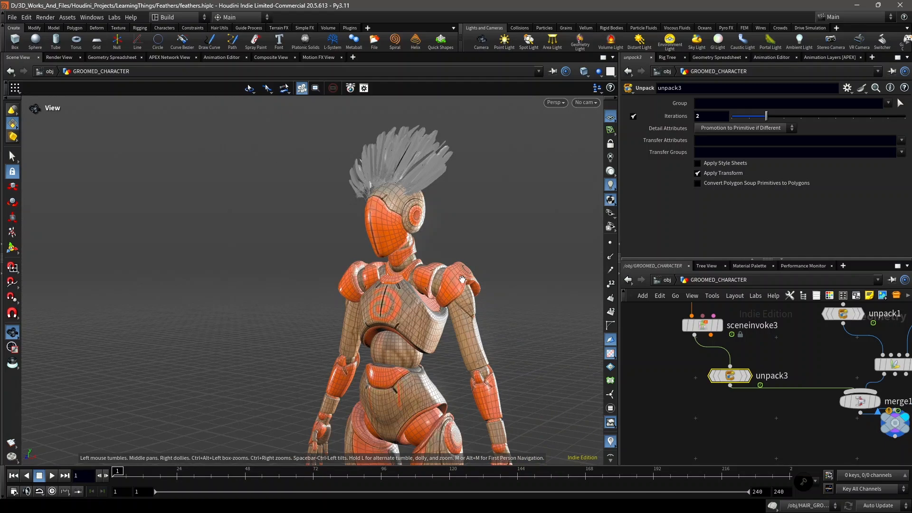